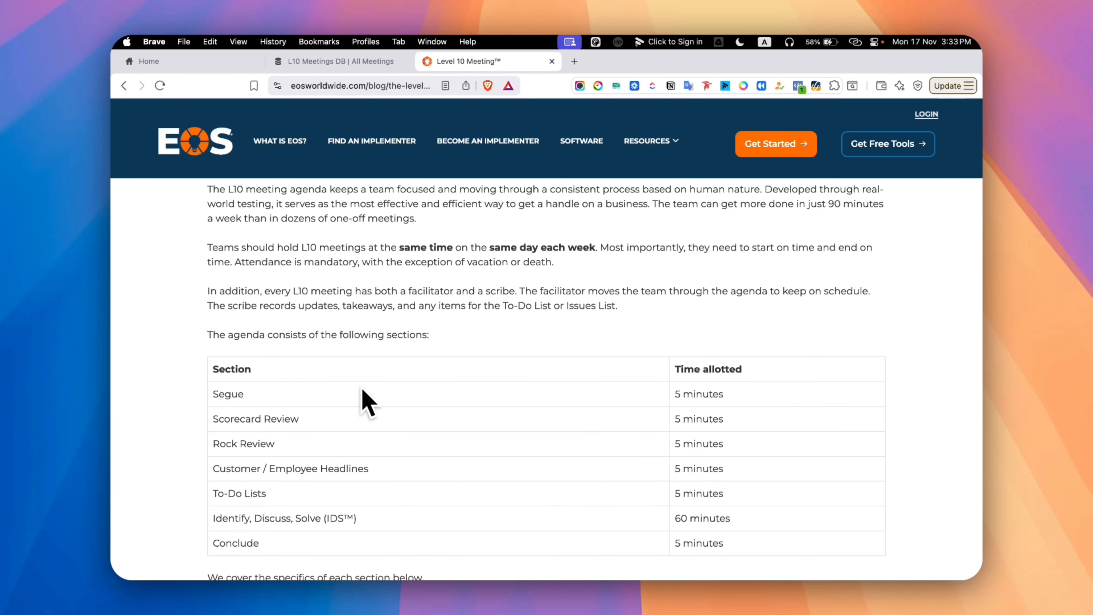
Read through the Level 10 Meeting agenda table with its sections and allotted times
scroll(368, 402, down, 1)
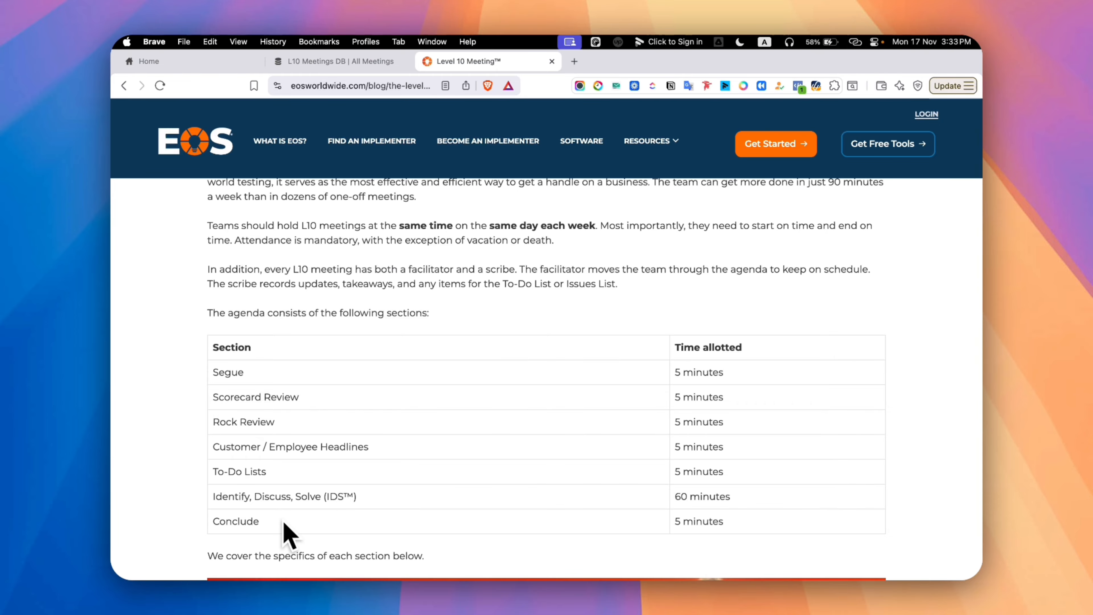
scroll(289, 534, down, 4)
scroll(290, 534, up, 6)
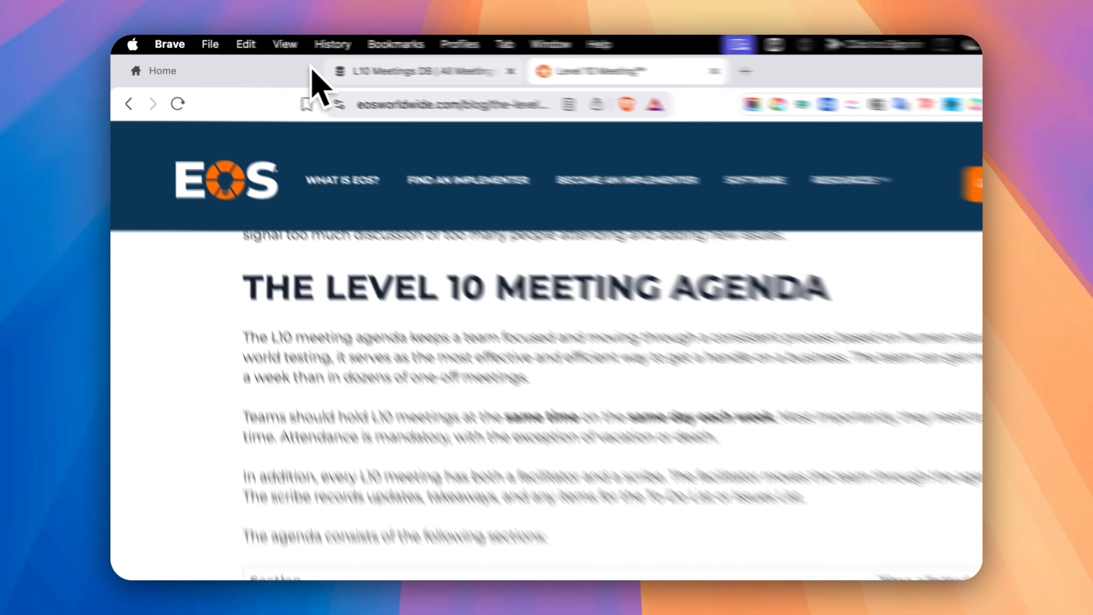
Switch to the Notion workspace and go through the EOS page to the meetings database on the L10 Meetings page
click(234, 61)
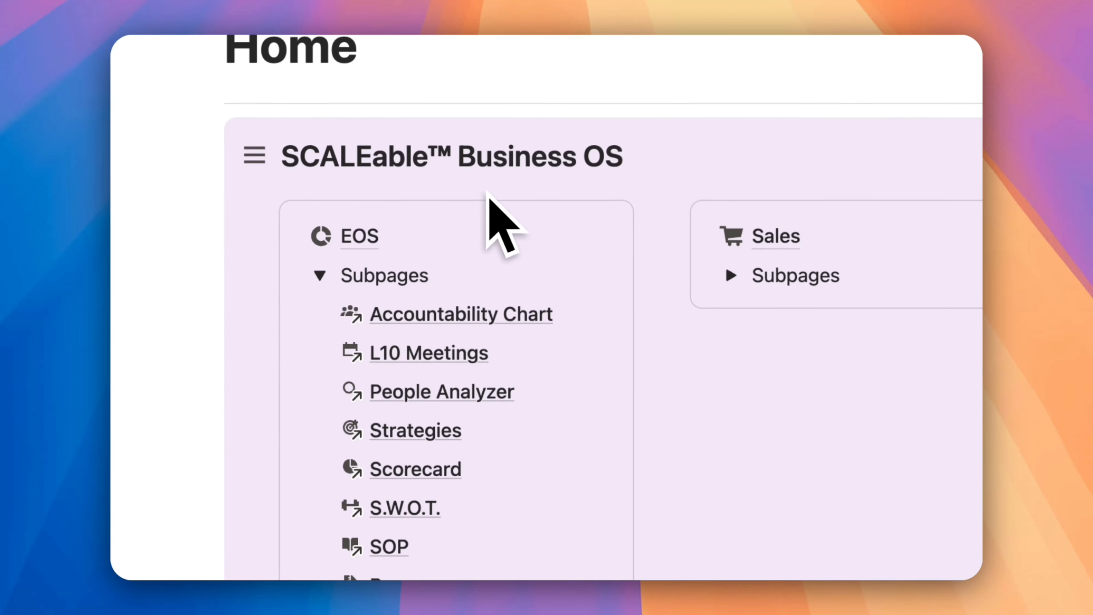
click(359, 235)
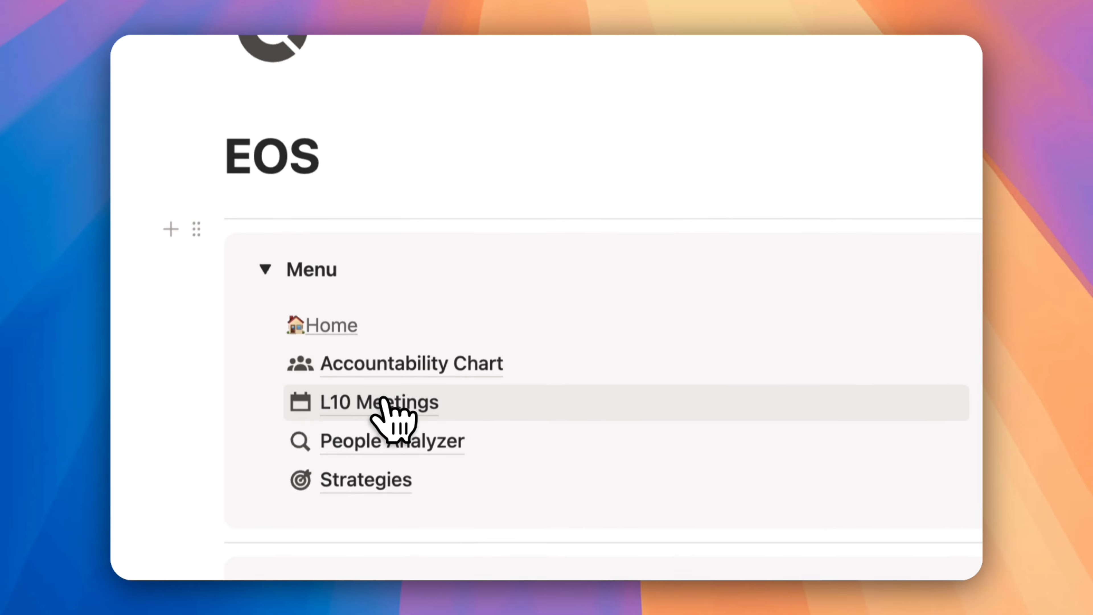
click(382, 402)
scroll(351, 392, down, 5)
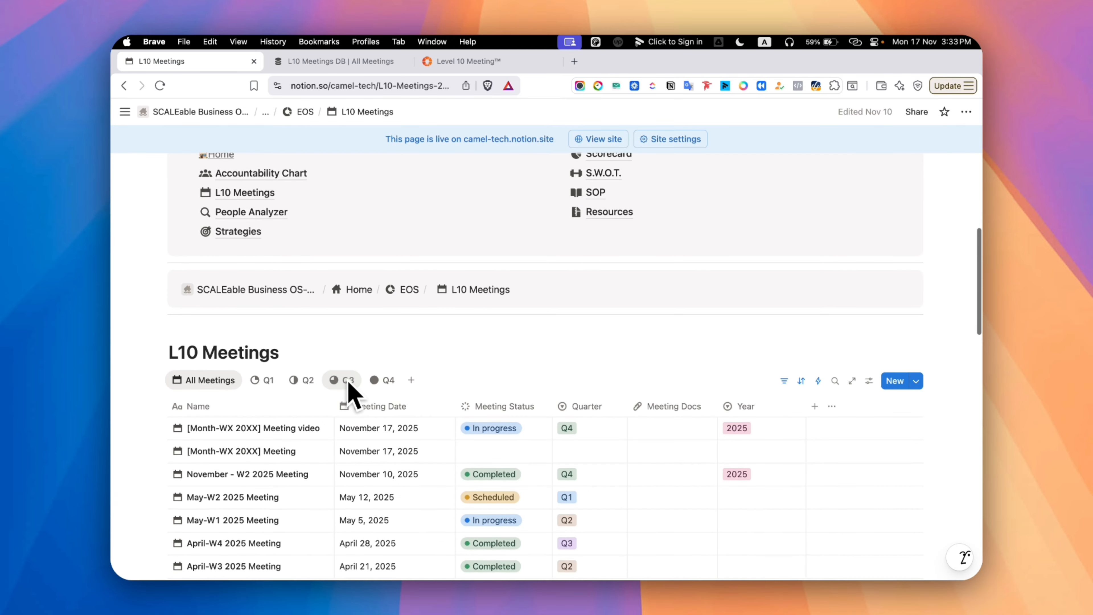
scroll(350, 392, down, 2)
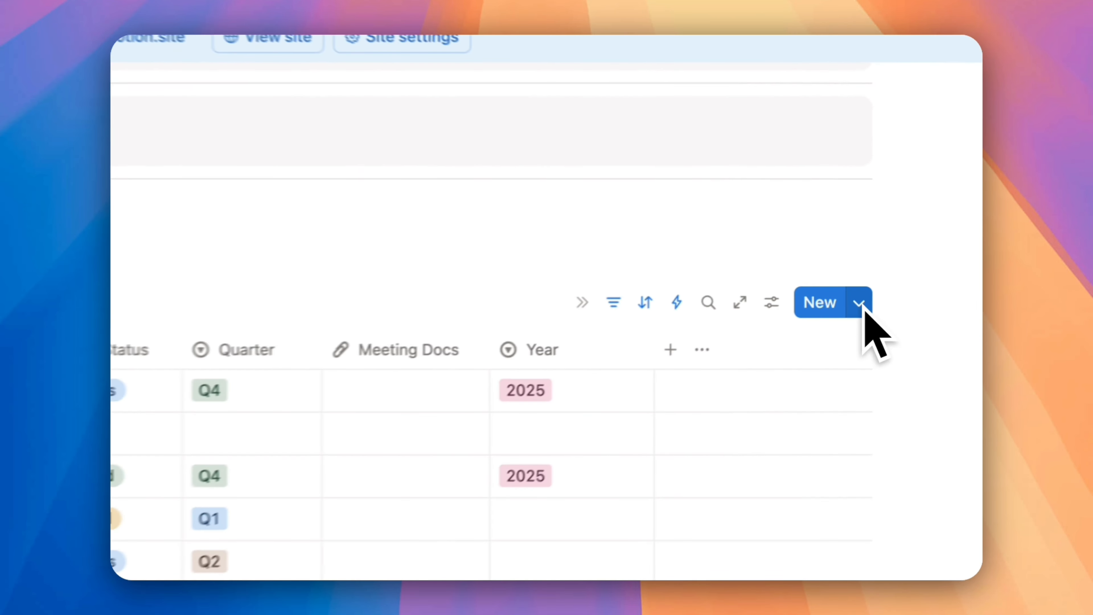
Switch the L10 Meetings database to the Q1 view and show its Year property
click(858, 304)
click(444, 256)
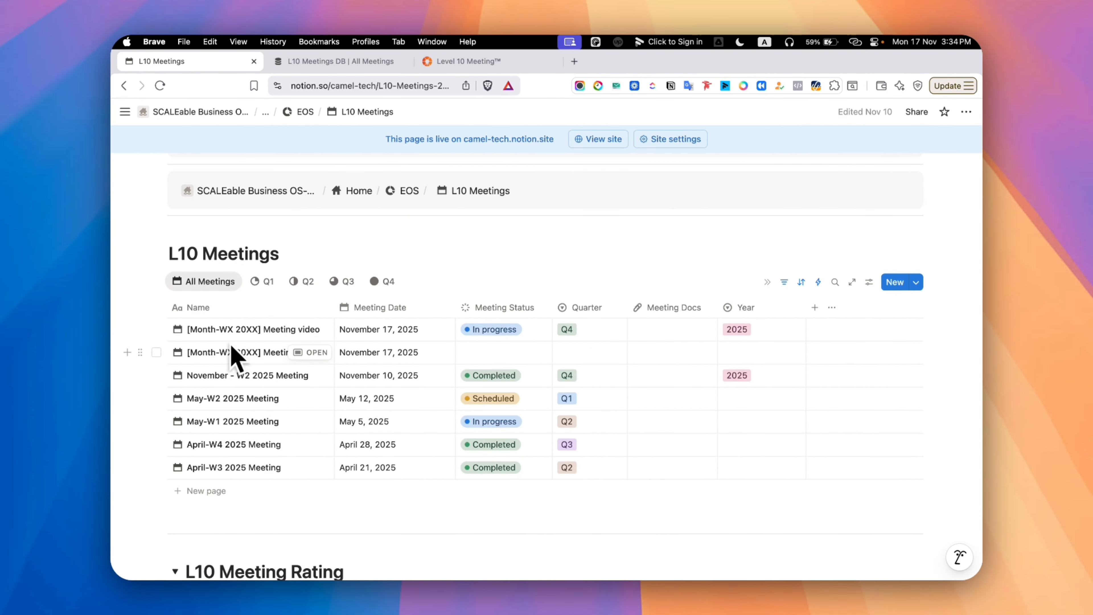
click(263, 282)
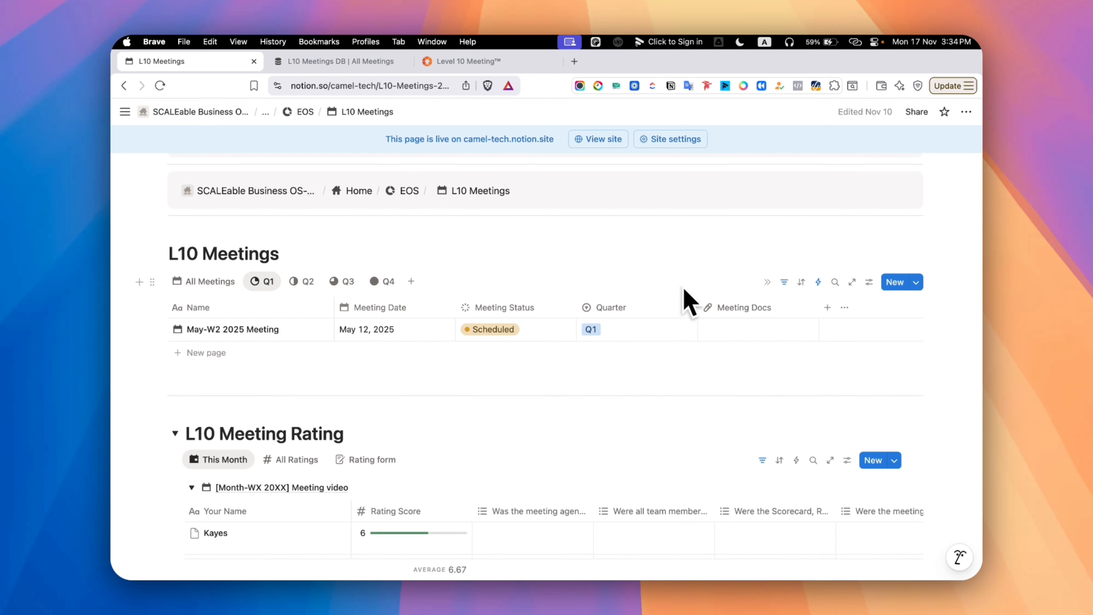
click(868, 282)
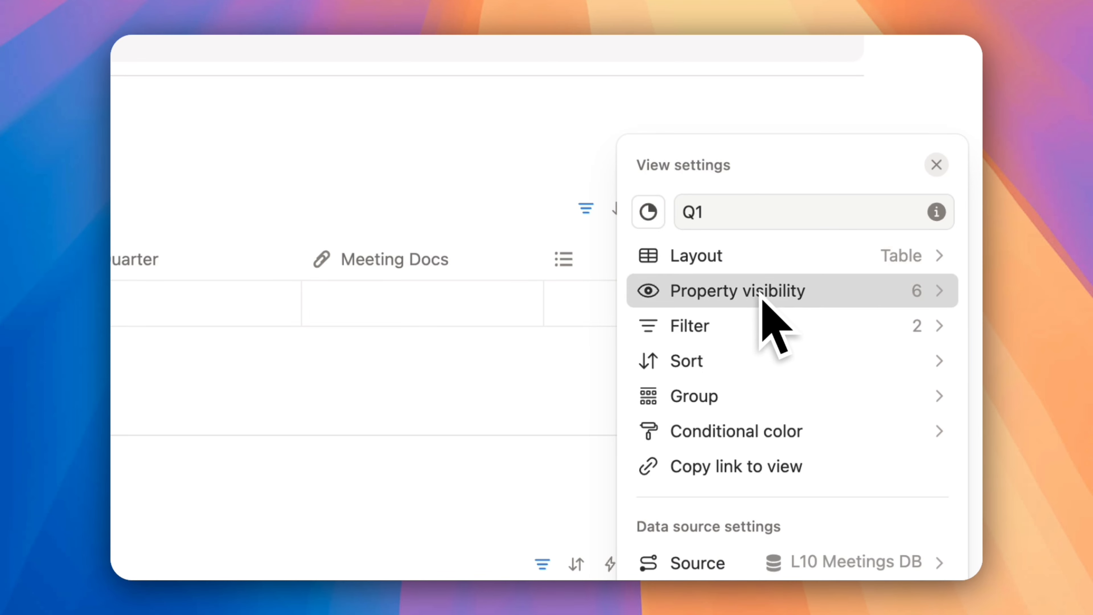
click(871, 325)
click(930, 523)
key(Escape)
Set the Year of the May-W2 2025 Meeting to 2025
click(824, 348)
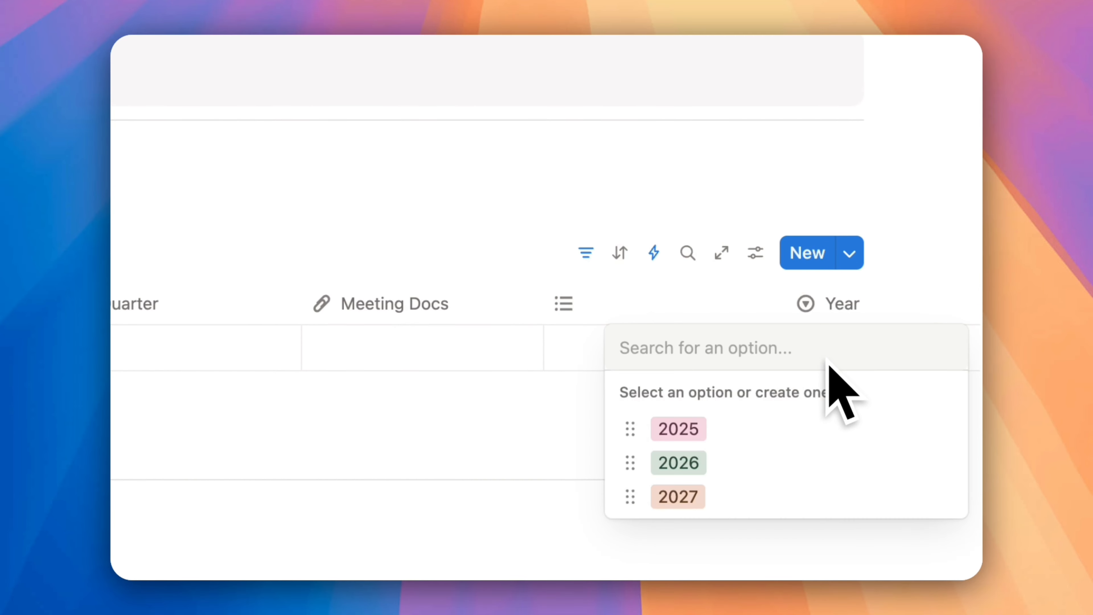
click(682, 429)
click(444, 170)
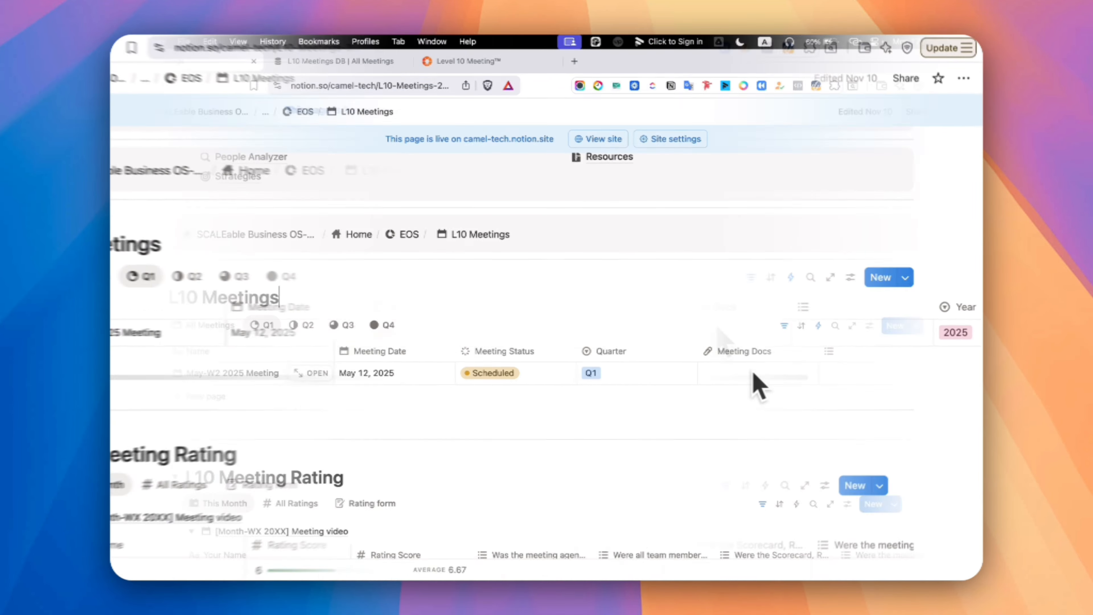
Show all ratings in the L10 Meeting Rating database and review the scores grouped by meeting
scroll(390, 351, down, 4)
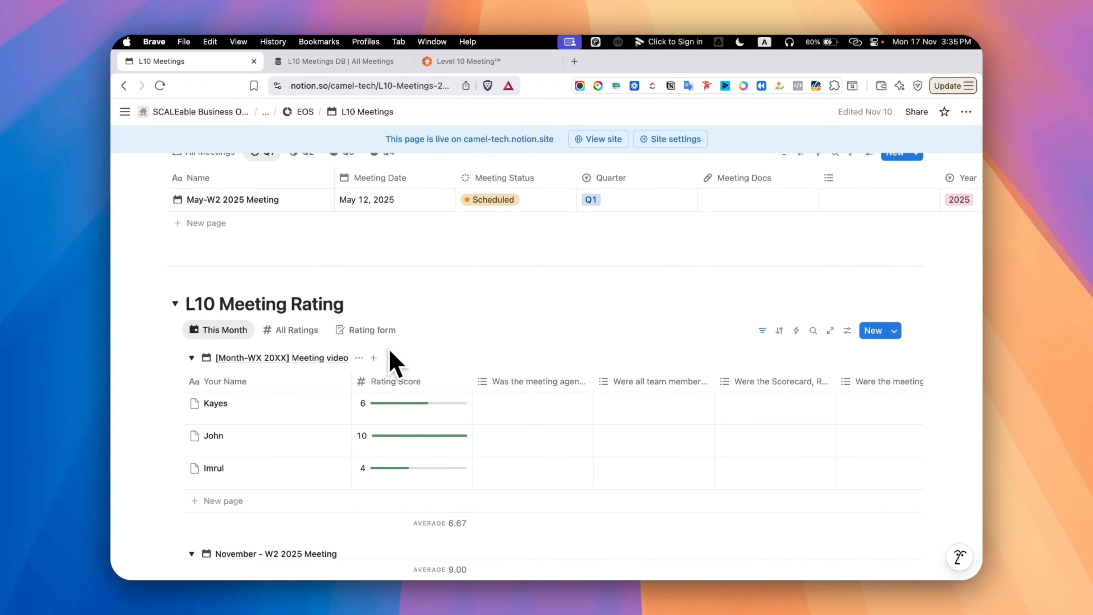
click(293, 330)
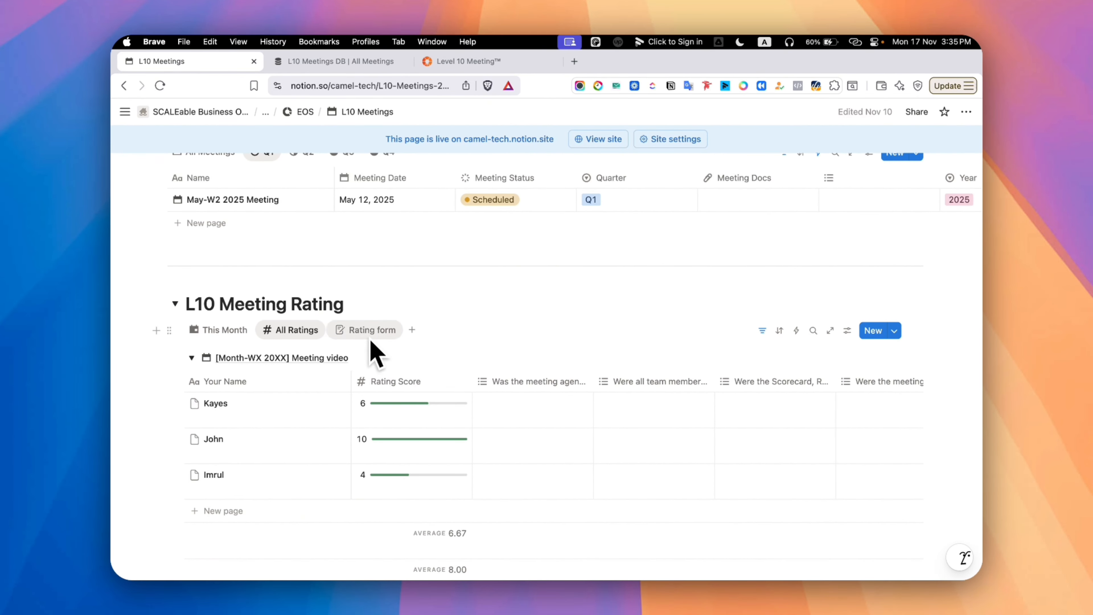
scroll(370, 344, down, 4)
scroll(375, 351, down, 18)
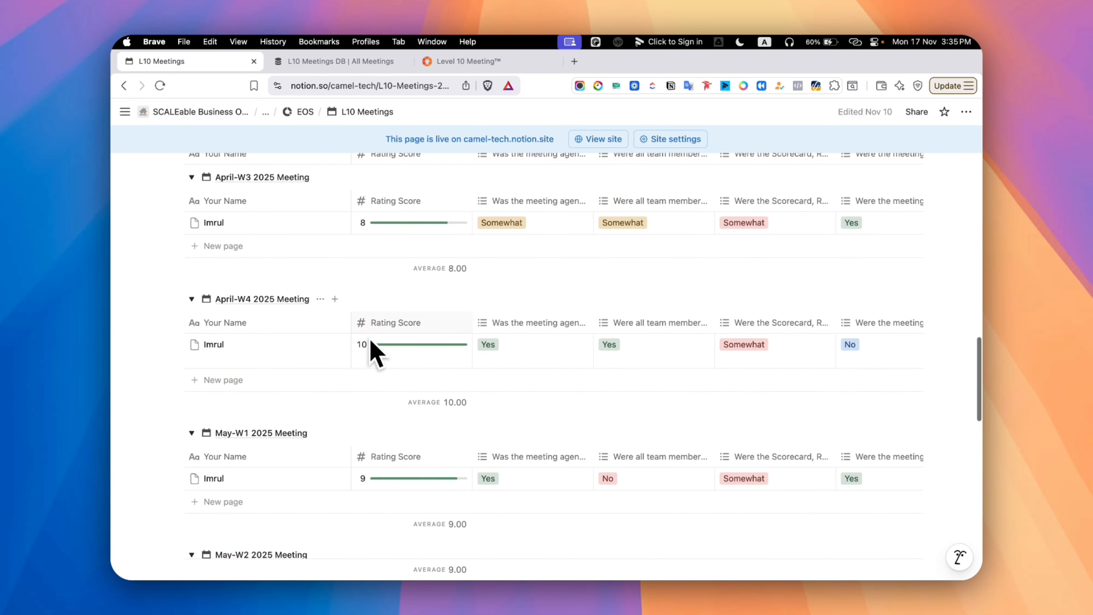
scroll(371, 341, down, 8)
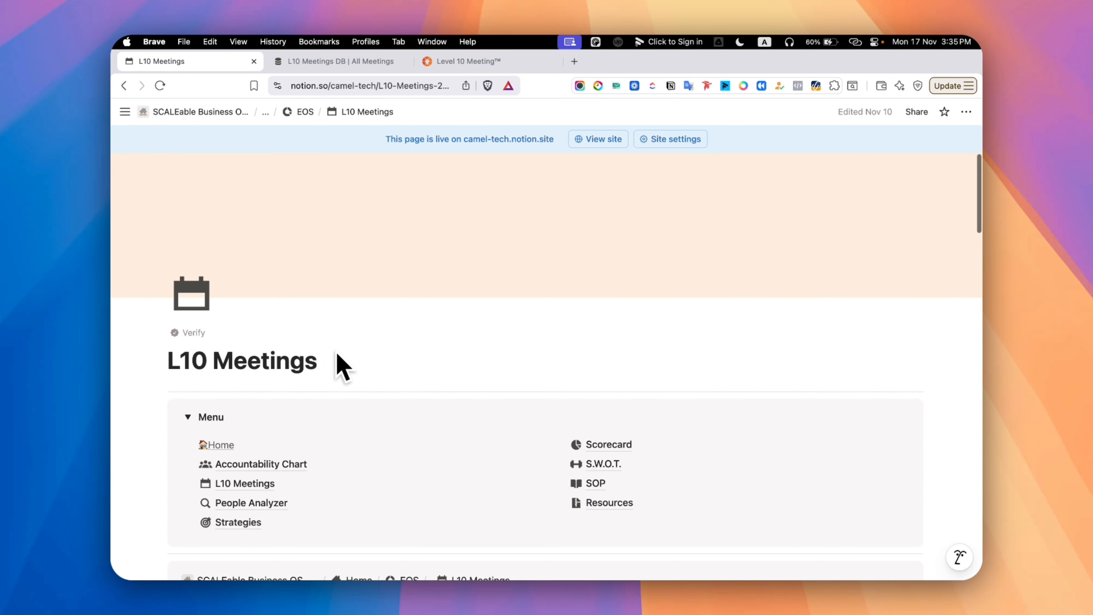
Return the L10 Meetings database to the All Meetings view and add a new meeting page
scroll(337, 362, down, 4)
scroll(405, 203, down, 6)
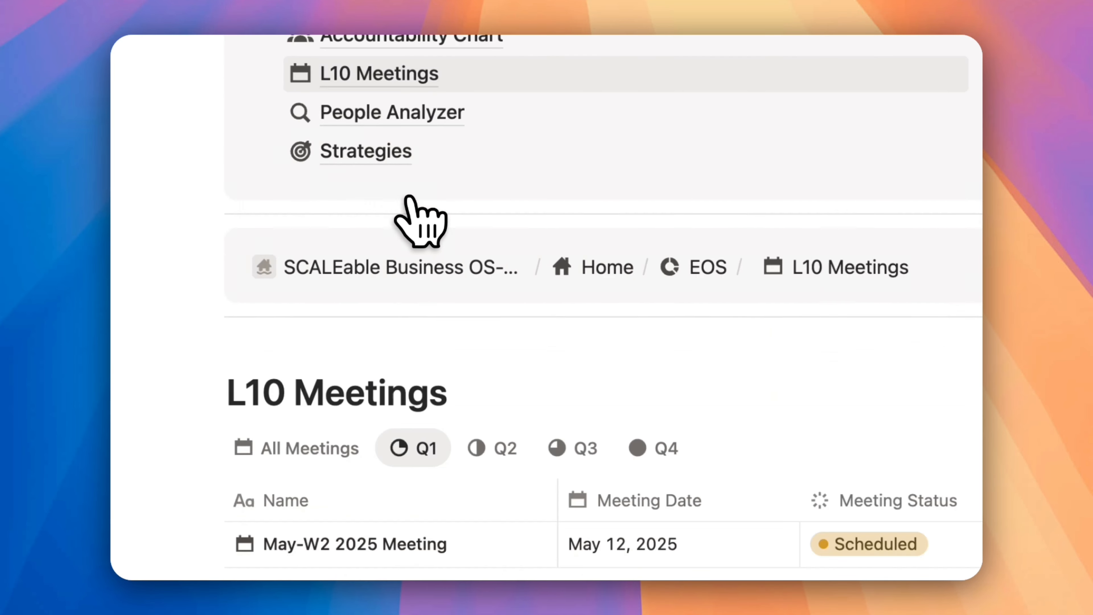
click(323, 173)
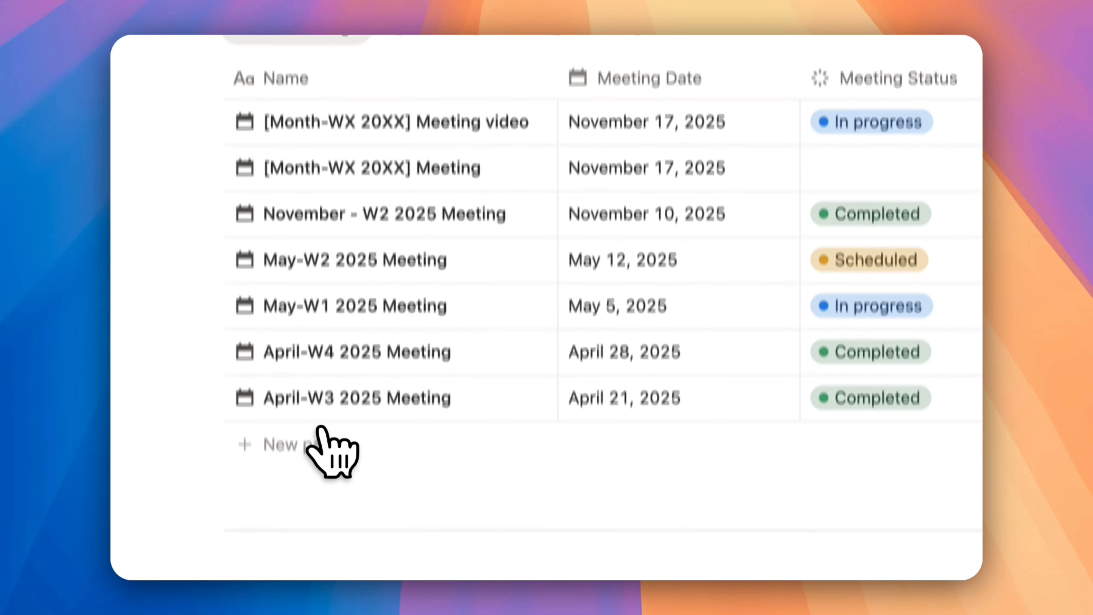
click(320, 438)
Rename the new meeting as Nov-W3 2025 Meeting
key(Left)
key(Left)
key(Left)
key(Left)
key(Left)
key(Left)
key(Left)
key(Left)
key(Left)
key(Left)
key(Left)
key(Left)
key(Left)
key(Left)
key(Left)
key(Left)
key(Left)
key(BackSpace)
key(BackSpace)
key(BackSpace)
key(BackSpace)
key(BackSpace)
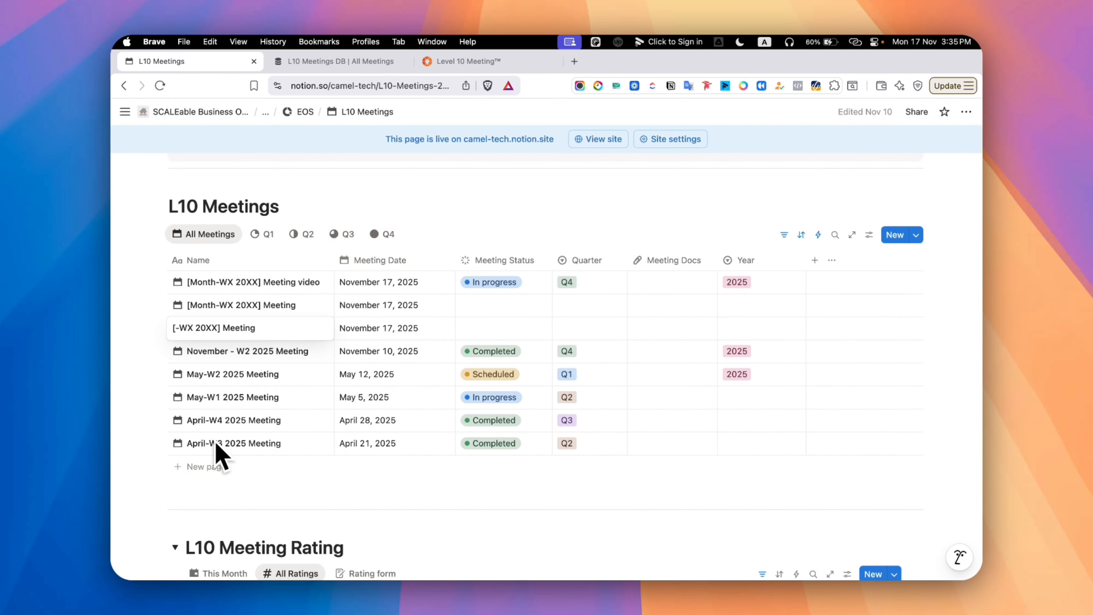
text(Nov)
key(Right)
key(Right)
key(Right)
key(BackSpace)
text(3)
key(Right)
key(Right)
key(Right)
key(Right)
key(Right)
key(BackSpace)
key(BackSpace)
text(25)
key(Return)
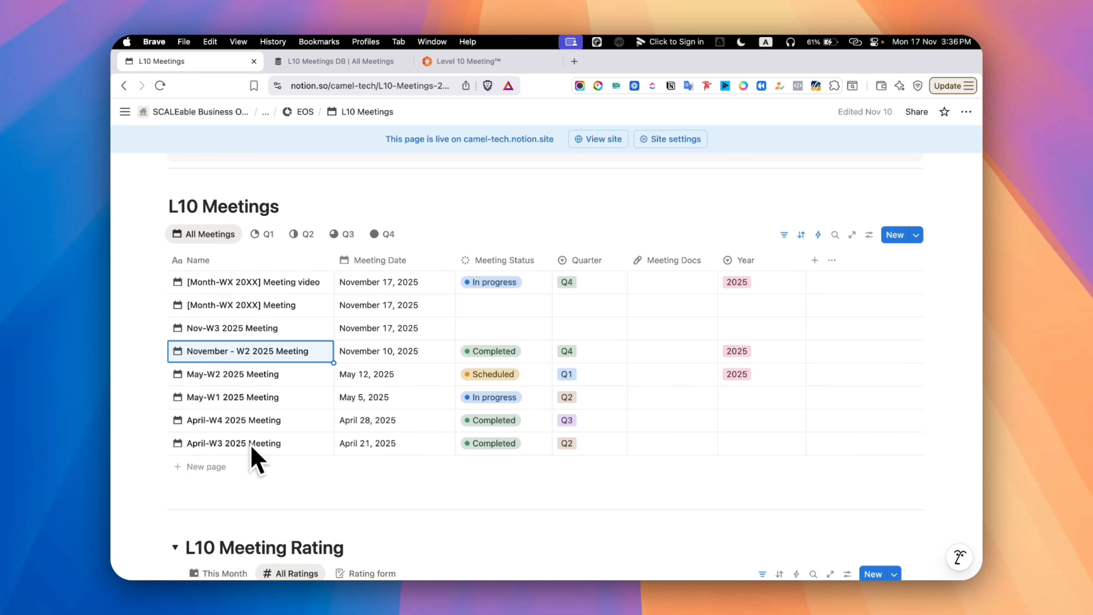
Set the Nov-W3 2025 Meeting's Quarter to Q4 and its Year to 2025
click(613, 336)
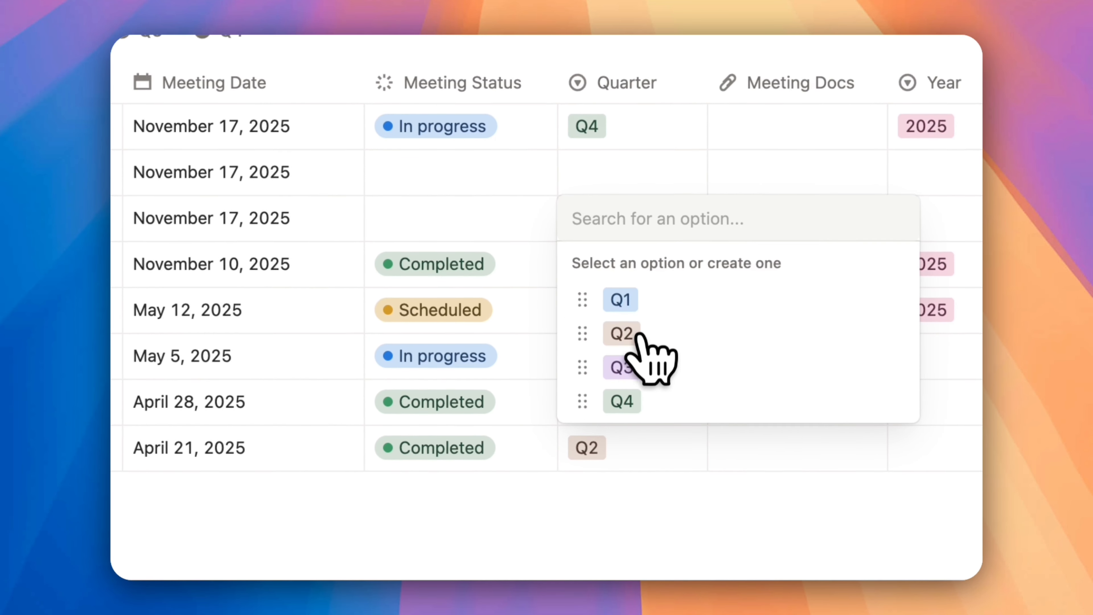
click(622, 401)
click(777, 275)
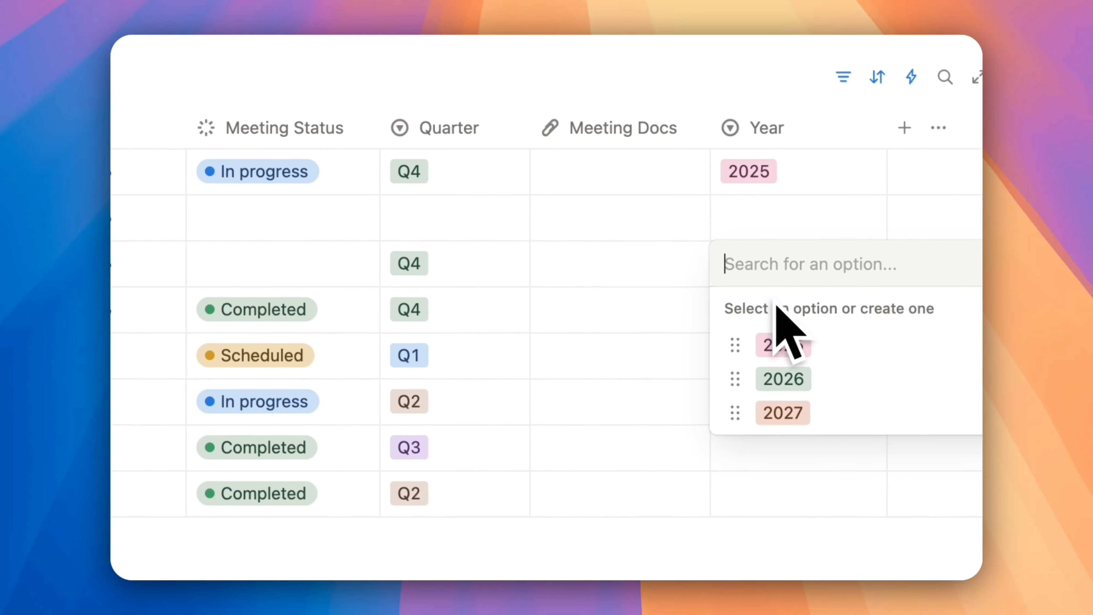
click(786, 344)
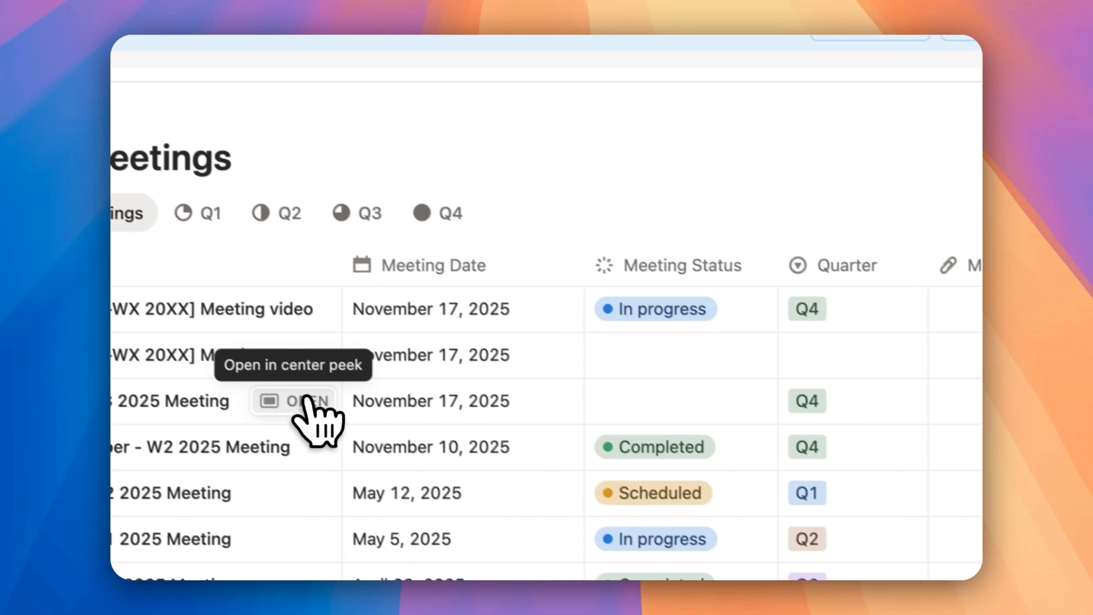
Open the Nov-W3 2025 Meeting as a full page and set its Meeting Status to In progress
click(303, 401)
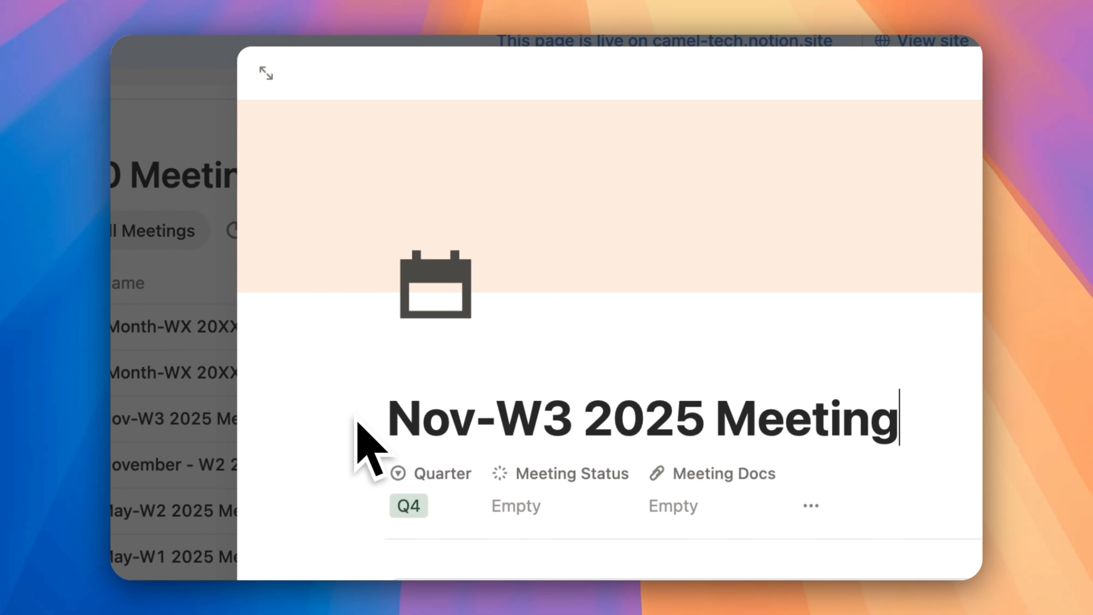
click(422, 166)
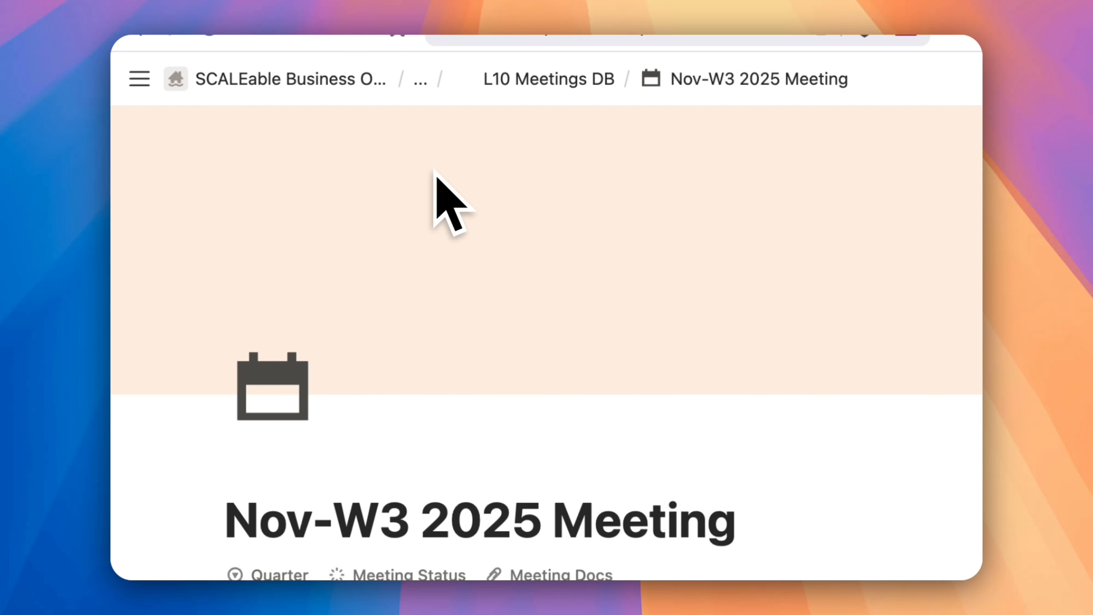
scroll(654, 298, down, 8)
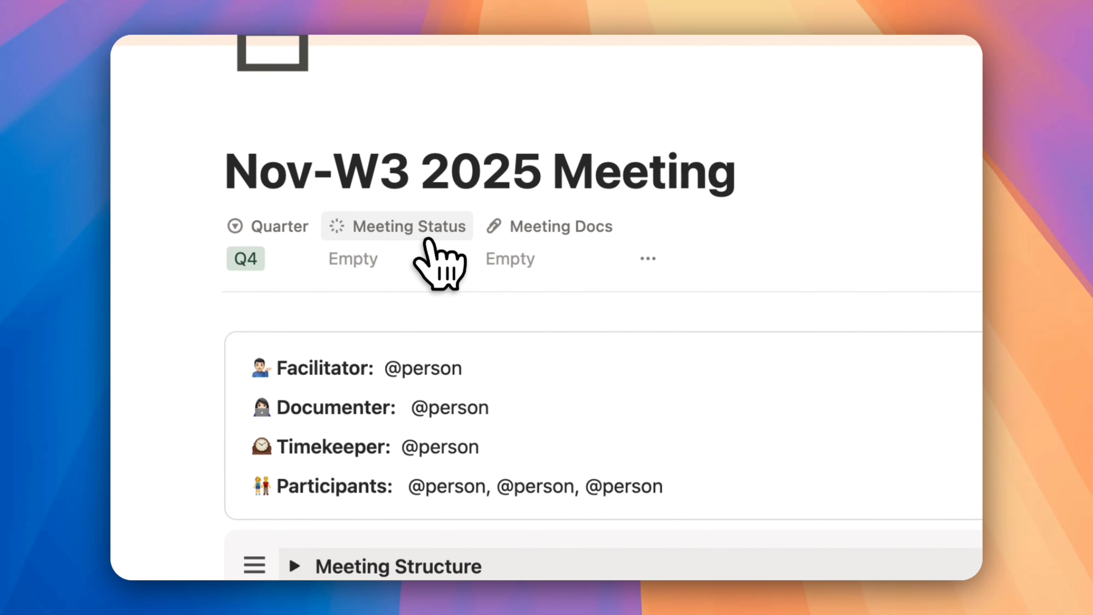
click(380, 262)
click(411, 469)
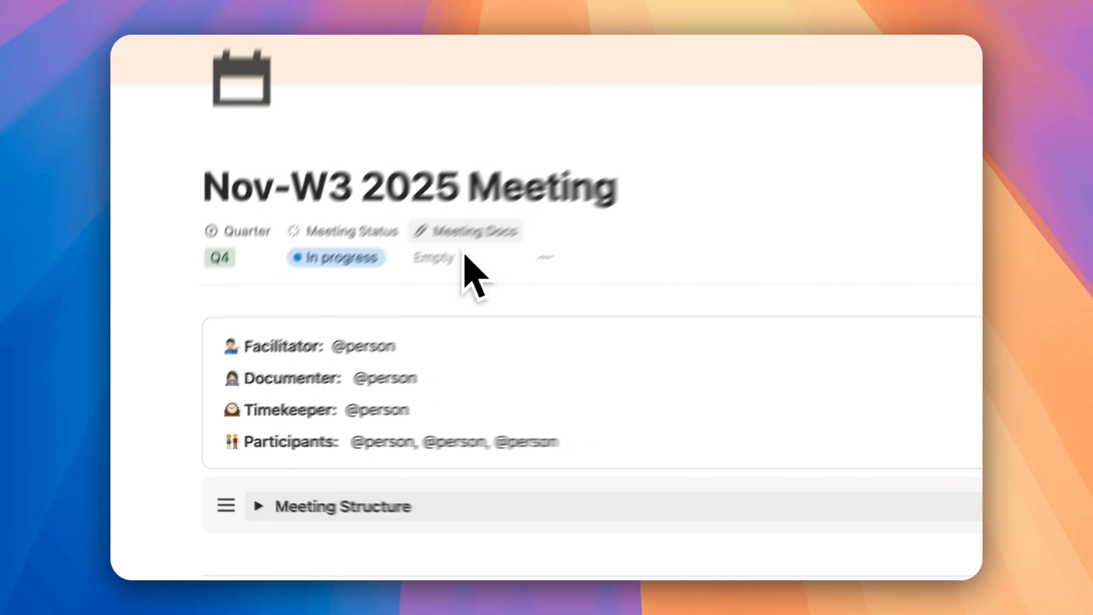
Replace the Facilitator's person placeholder with the facilitator's name
scroll(310, 328, down, 3)
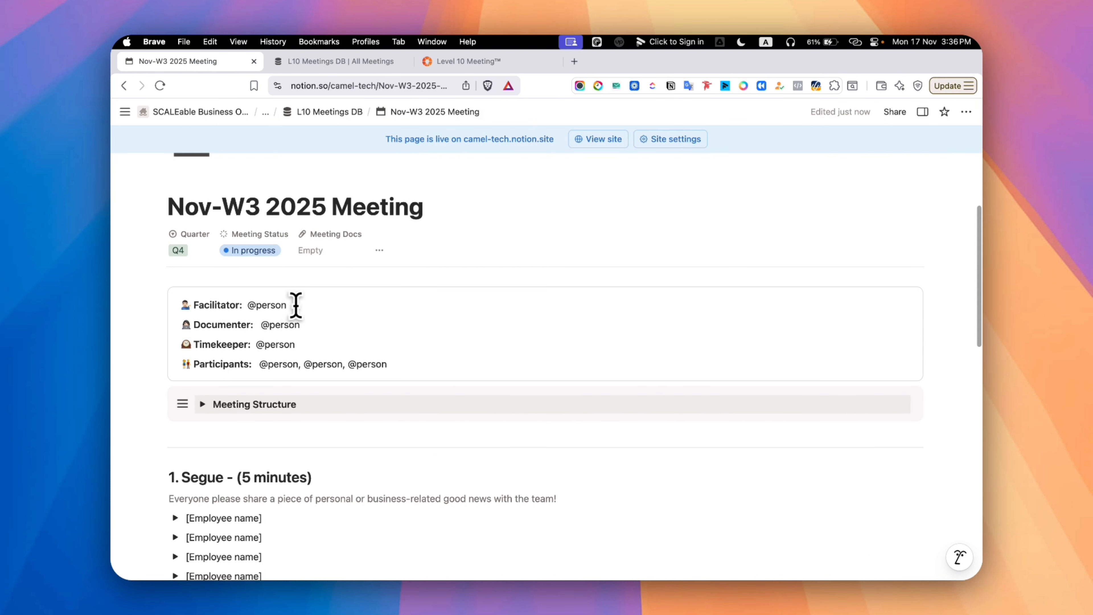
click(296, 305)
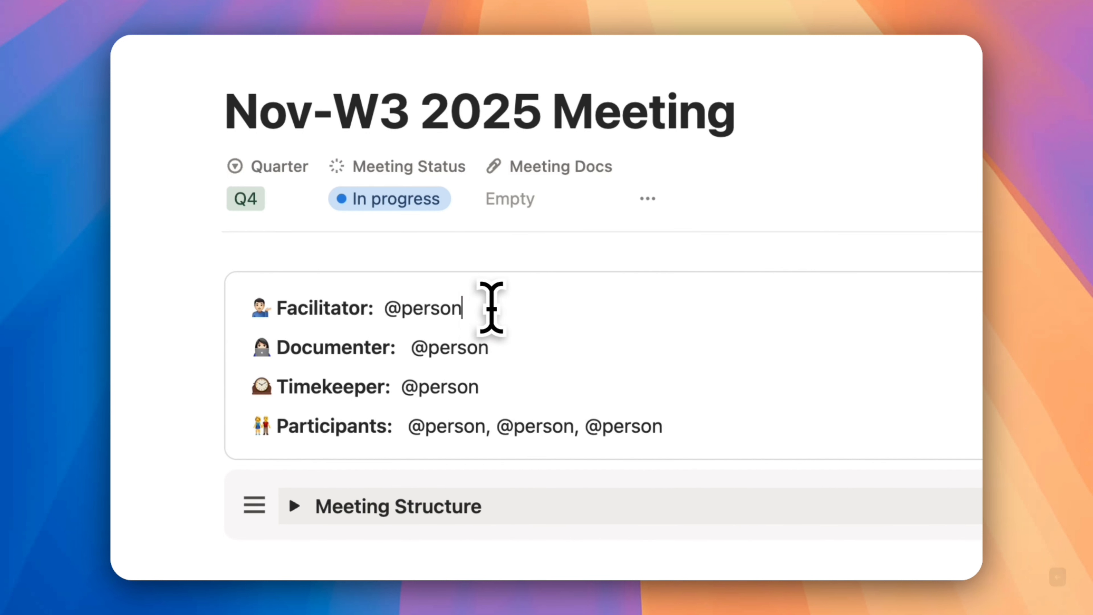
key(BackSpace)
key(BackSpace)
key(BackSpace)
key(BackSpace)
key(BackSpace)
key(BackSpace)
text(Imrul)
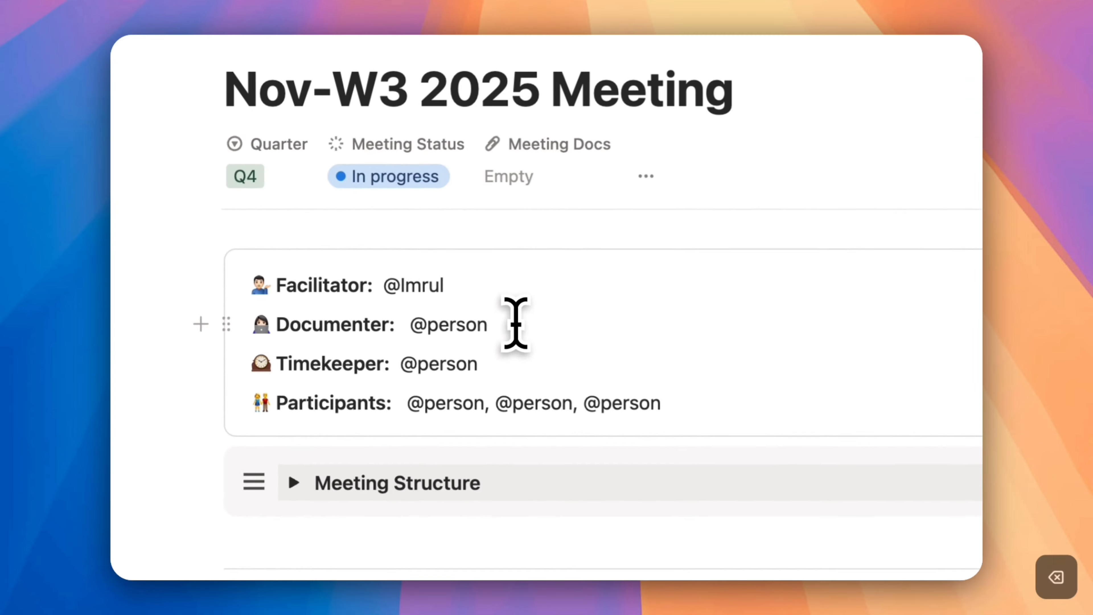
Replace the Documenter and Timekeeper placeholders with mentions of the responsible team member
click(515, 326)
key(BackSpace)
key(BackSpace)
key(BackSpace)
key(BackSpace)
key(BackSpace)
key(BackSpace)
key(BackSpace)
text(@)
click(443, 469)
click(499, 364)
key(BackSpace)
key(BackSpace)
key(BackSpace)
key(BackSpace)
key(BackSpace)
key(BackSpace)
key(BackSpace)
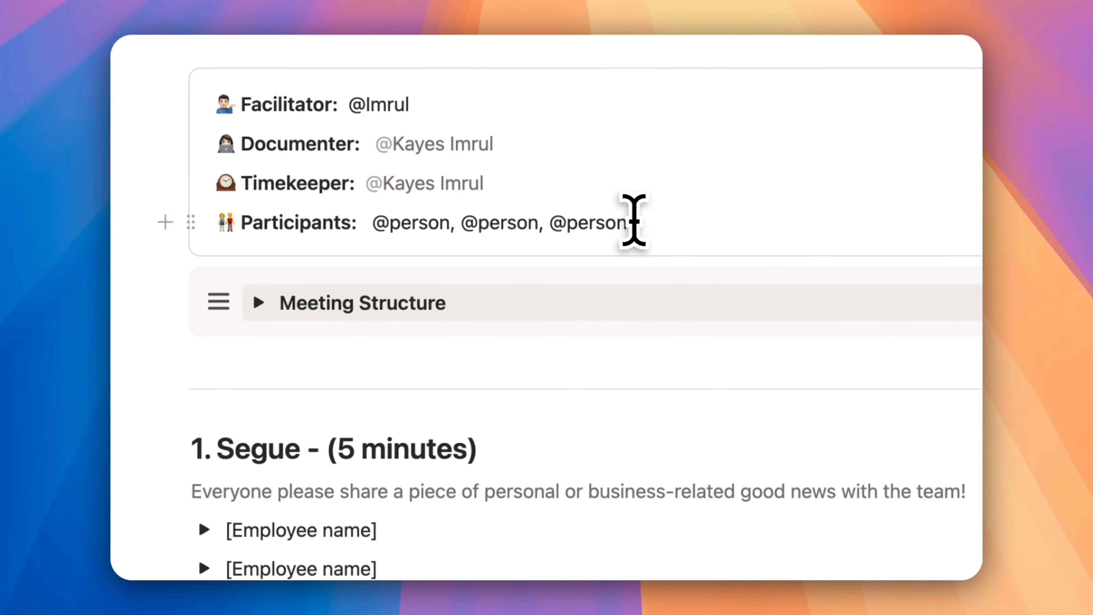
Expand the Meeting Structure outline and follow its links to the Segue and Scorecard sections
scroll(560, 267, down, 2)
click(259, 302)
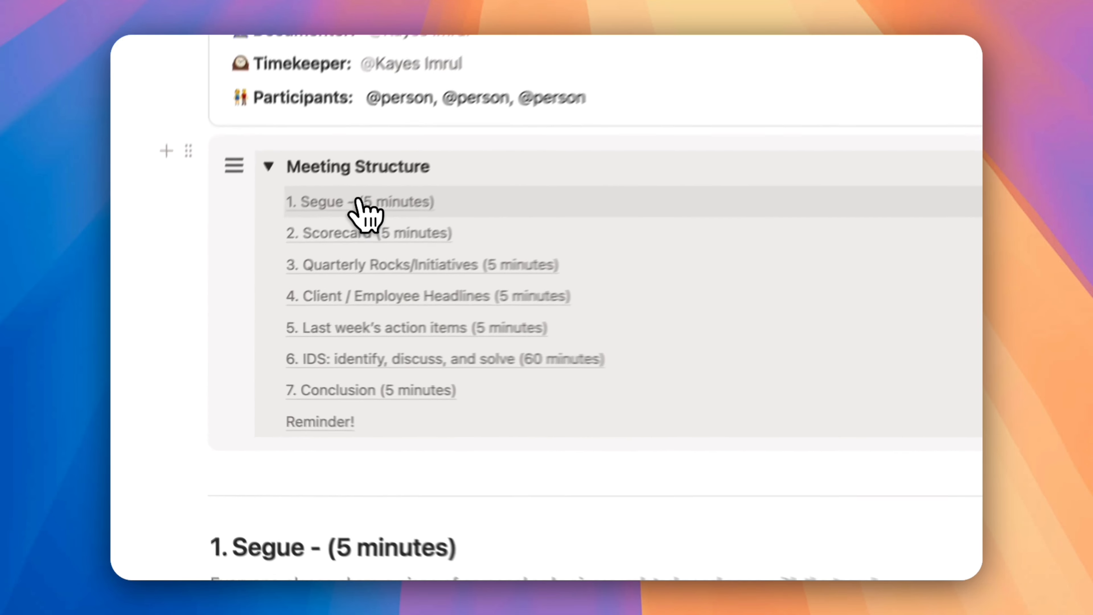
click(360, 201)
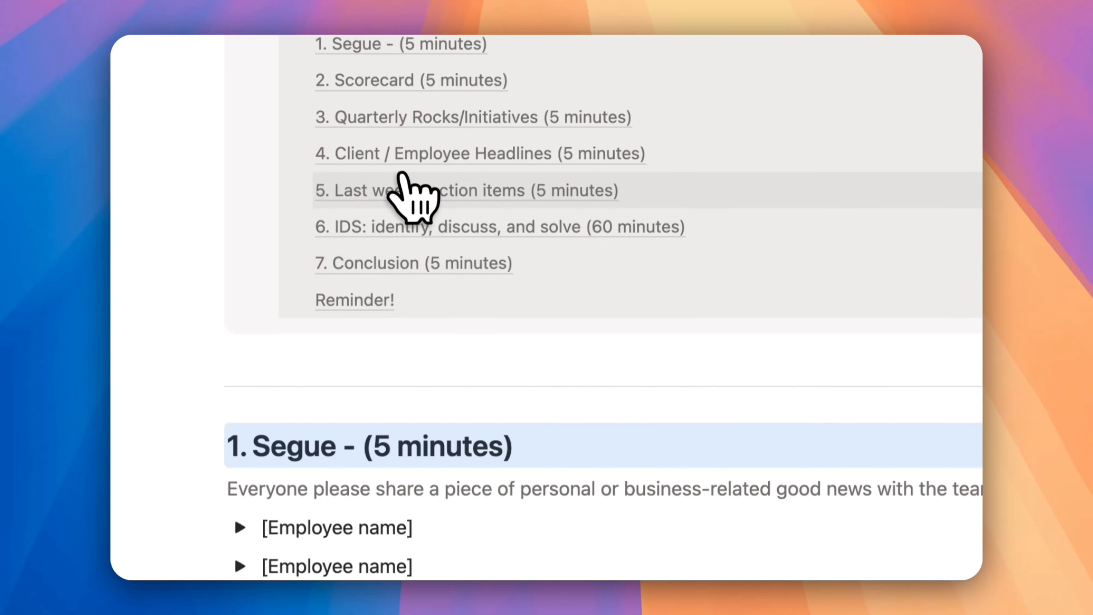
scroll(400, 224, up, 8)
click(294, 378)
scroll(340, 366, down, 5)
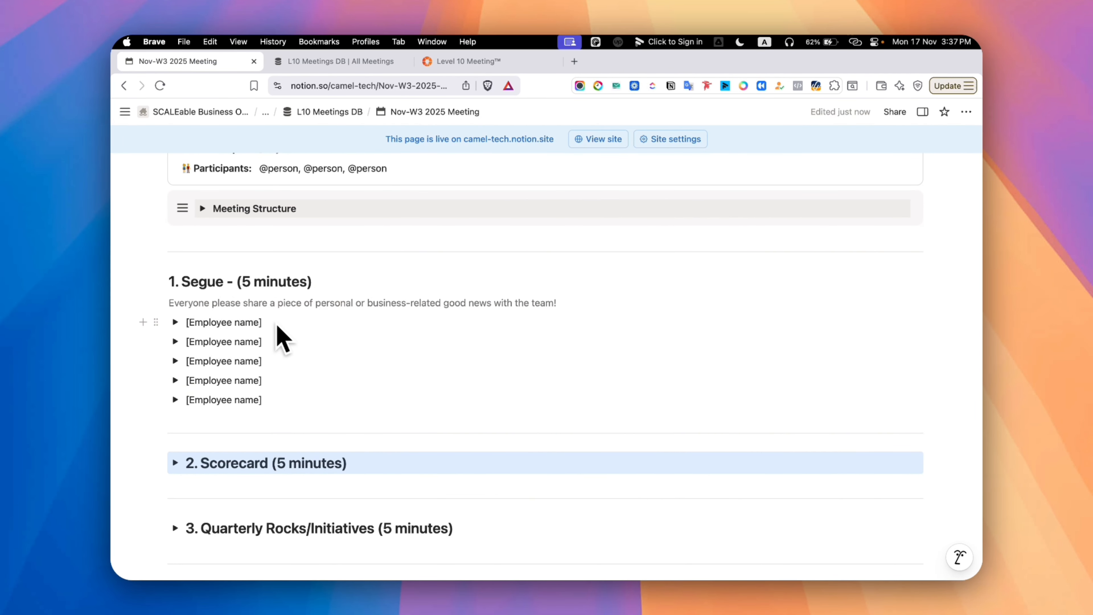
Replace the first employee placeholder under Segue with the employee's name and add the bullet "Won an enterprise deal" beneath it
click(261, 322)
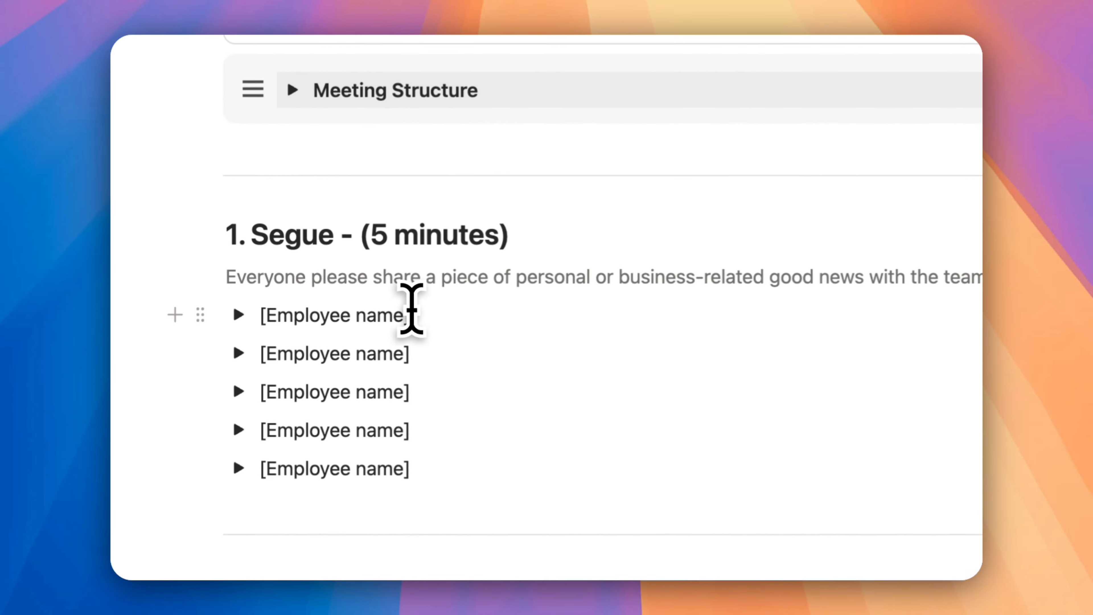
key(BackSpace)
key(BackSpace)
key(BackSpace)
key(BackSpace)
key(BackSpace)
key(BackSpace)
key(BackSpace)
key(BackSpace)
key(BackSpace)
key(BackSpace)
key(BackSpace)
key(BackSpace)
key(BackSpace)
key(BackSpace)
key(BackSpace)
text(Imrul)
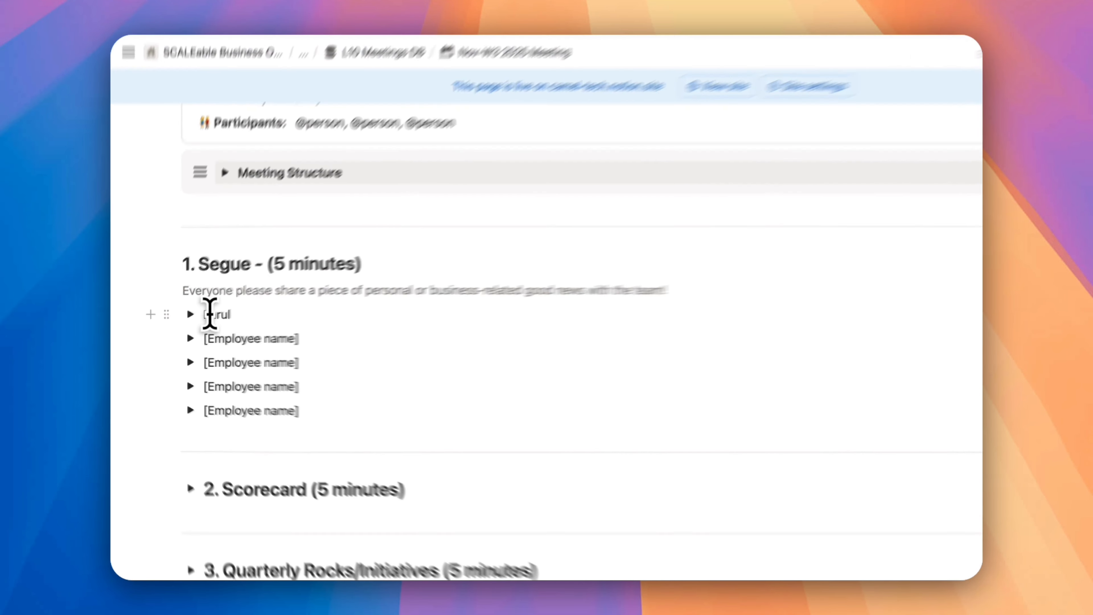
key(Return)
text(Won an enterprise deal)
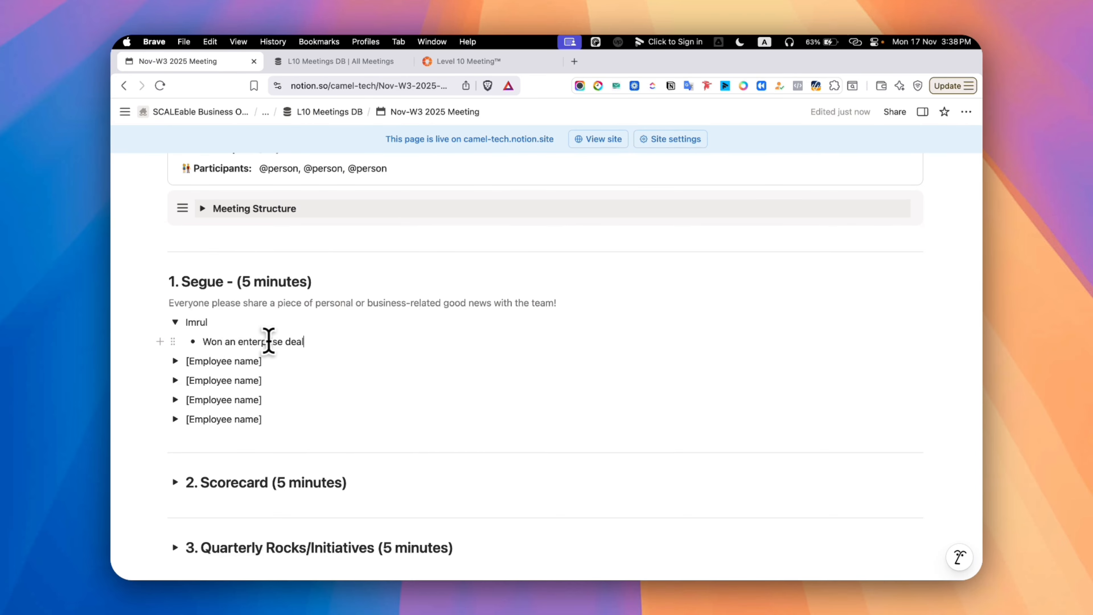
Expand the Scorecard section and switch its KPI table to the Q1 view
scroll(307, 341, down, 3)
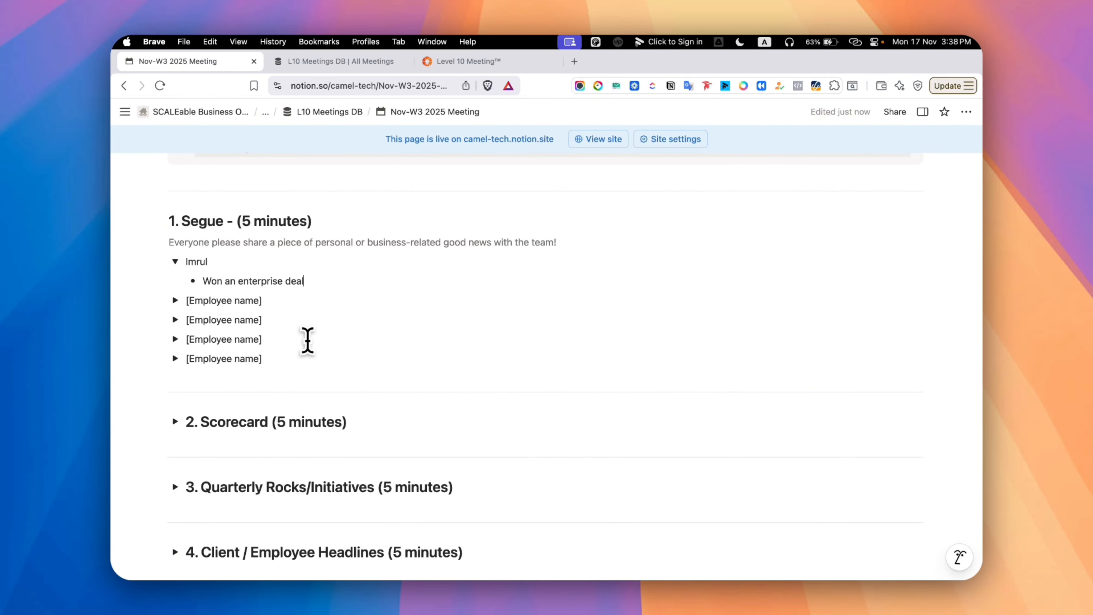
scroll(307, 341, down, 4)
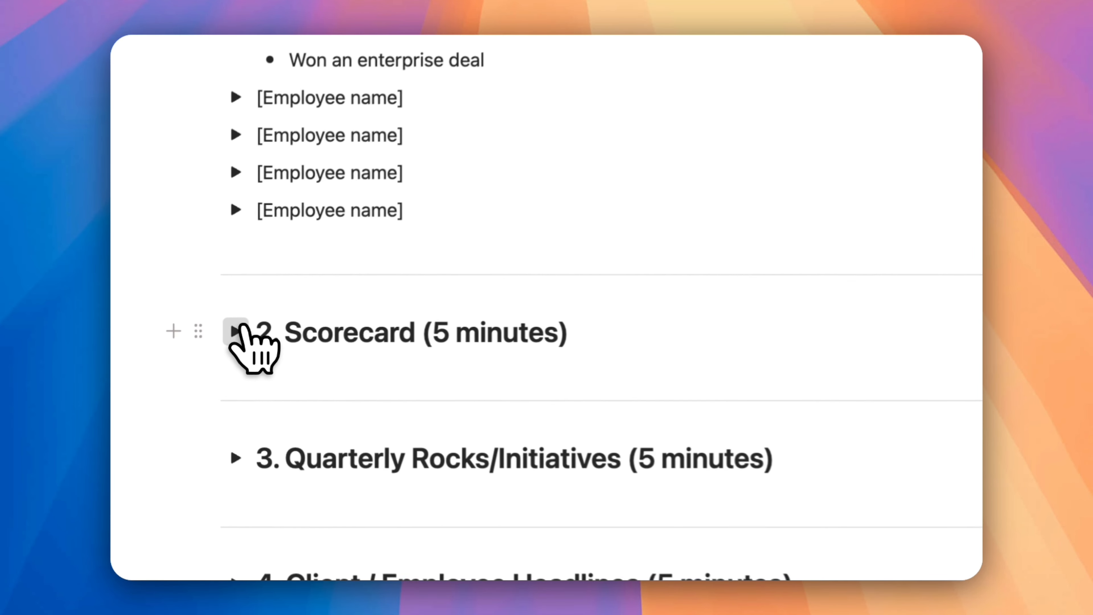
click(171, 337)
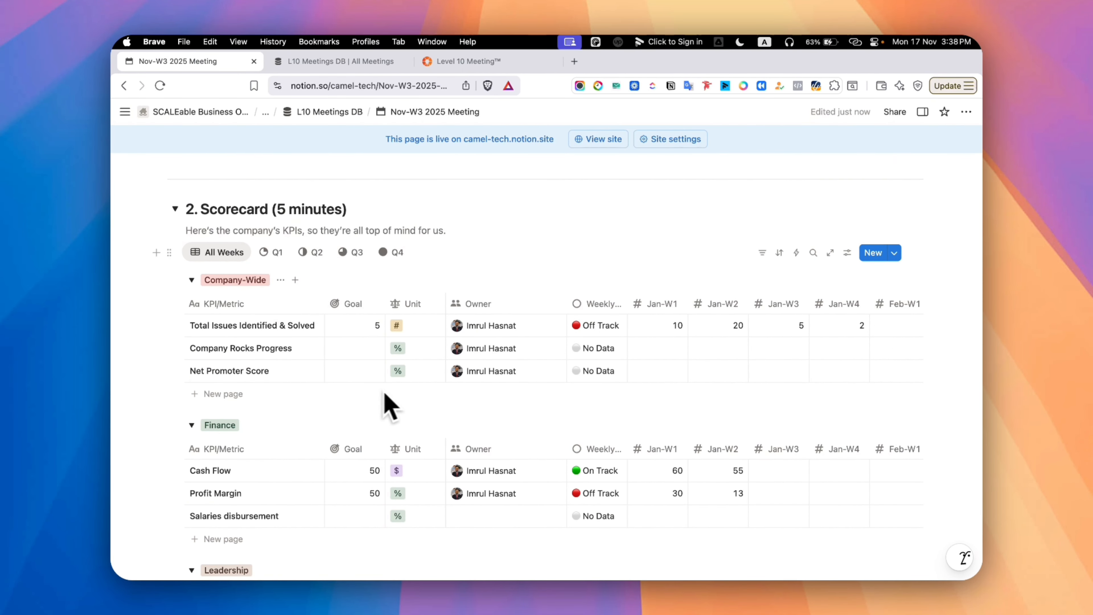
click(275, 252)
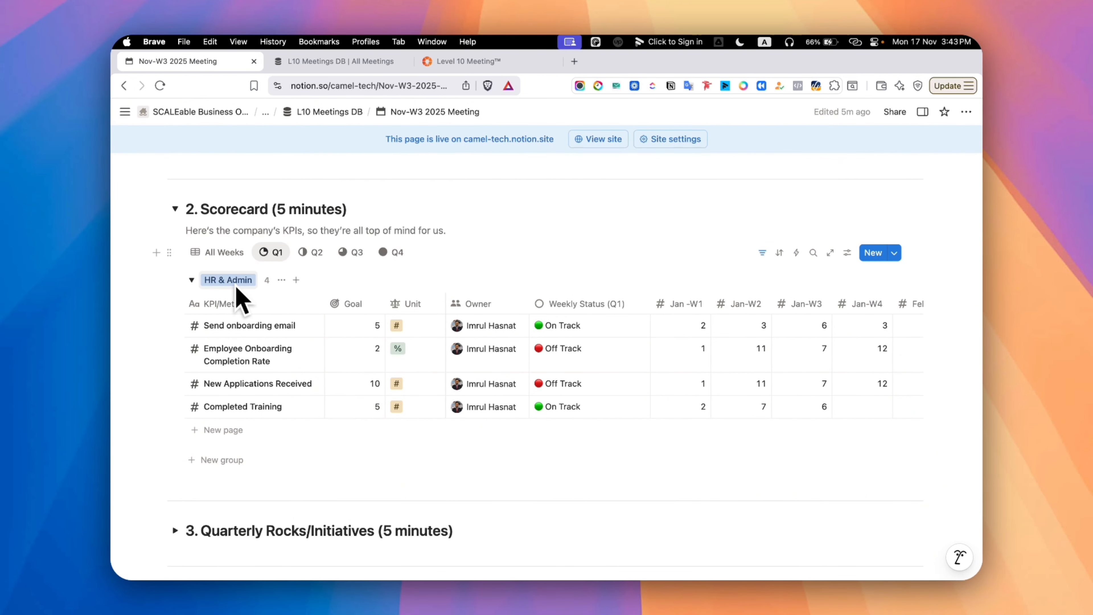
Look up the Owner property among the grouping options of the scorecard's Q1 view
click(847, 253)
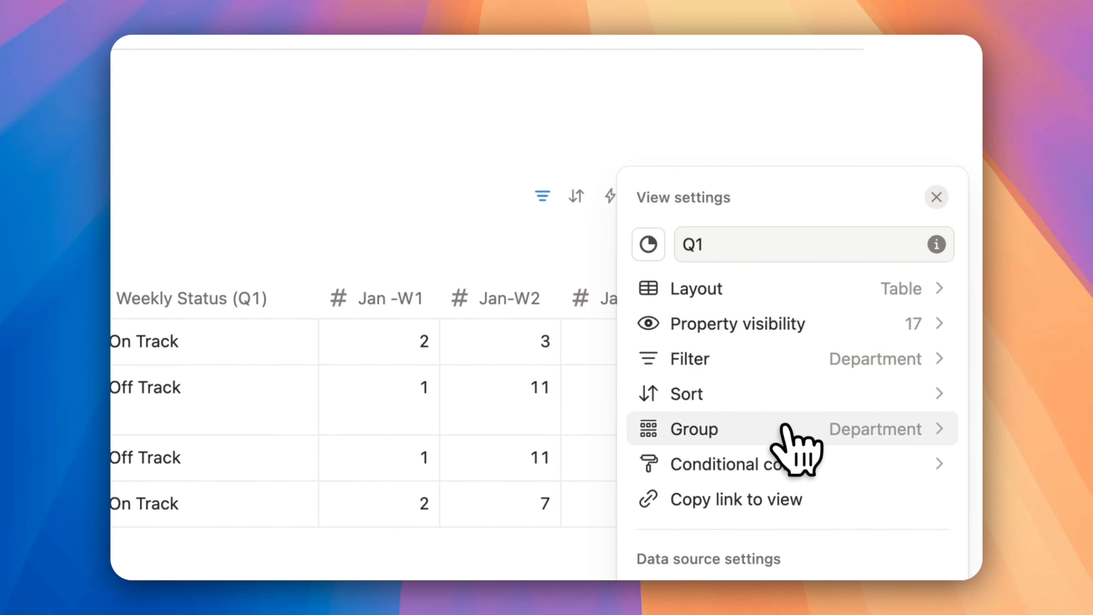
click(887, 367)
click(861, 290)
text(ow)
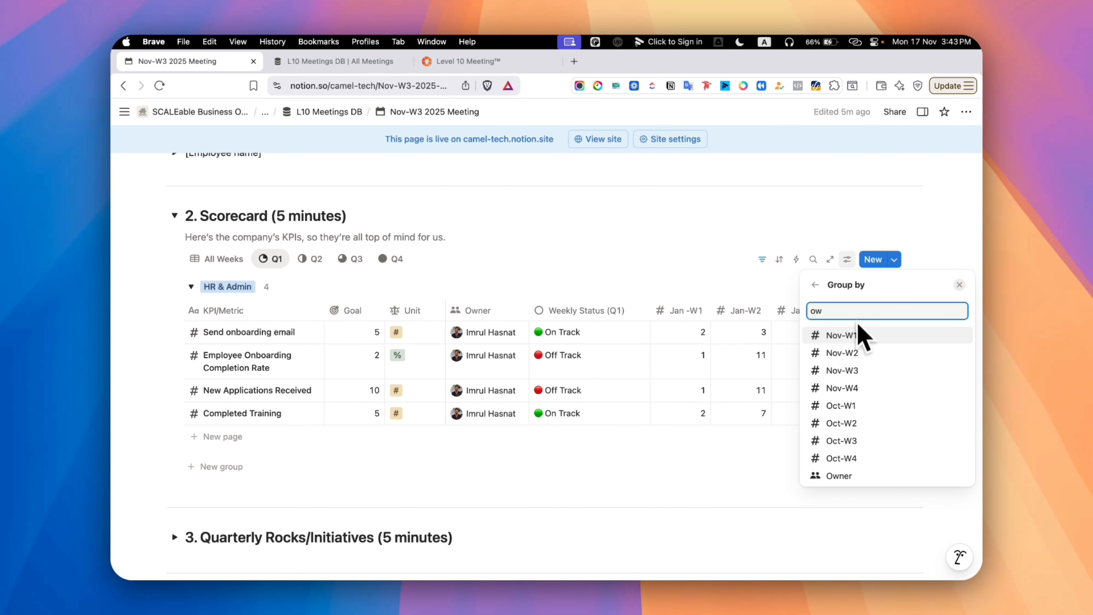
key(Escape)
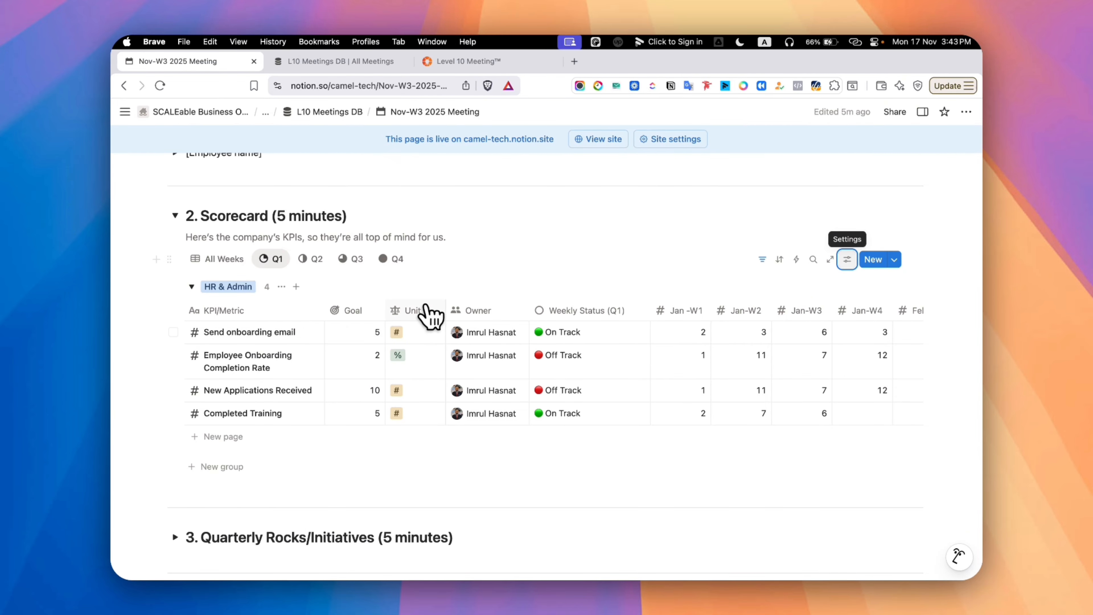
Examine the unit options and the Weekly Status (Q1) formula for the Send onboarding email KPI
click(421, 338)
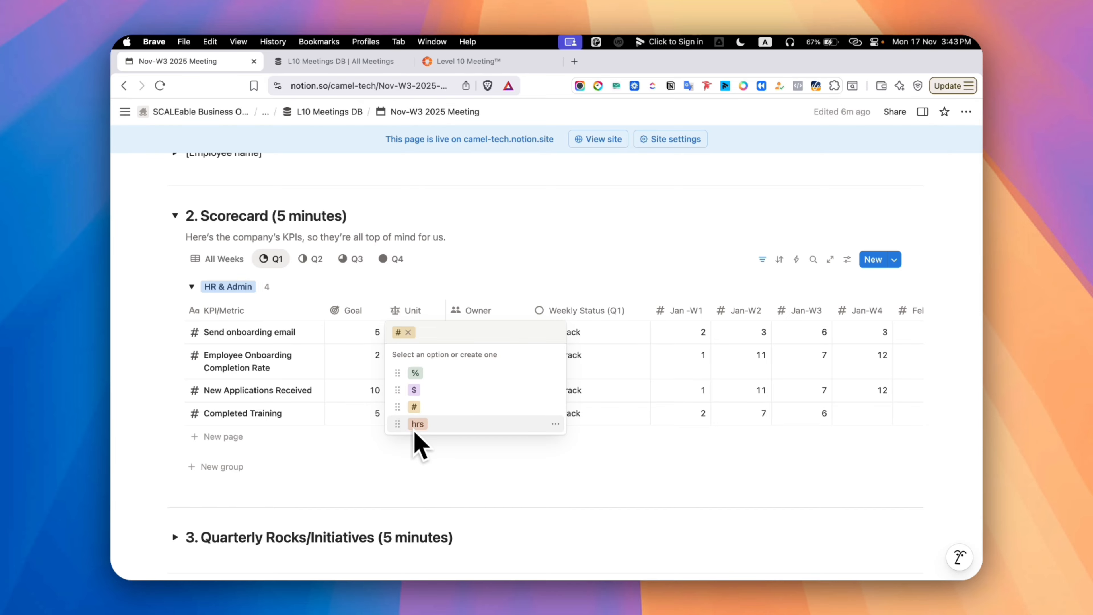
key(Escape)
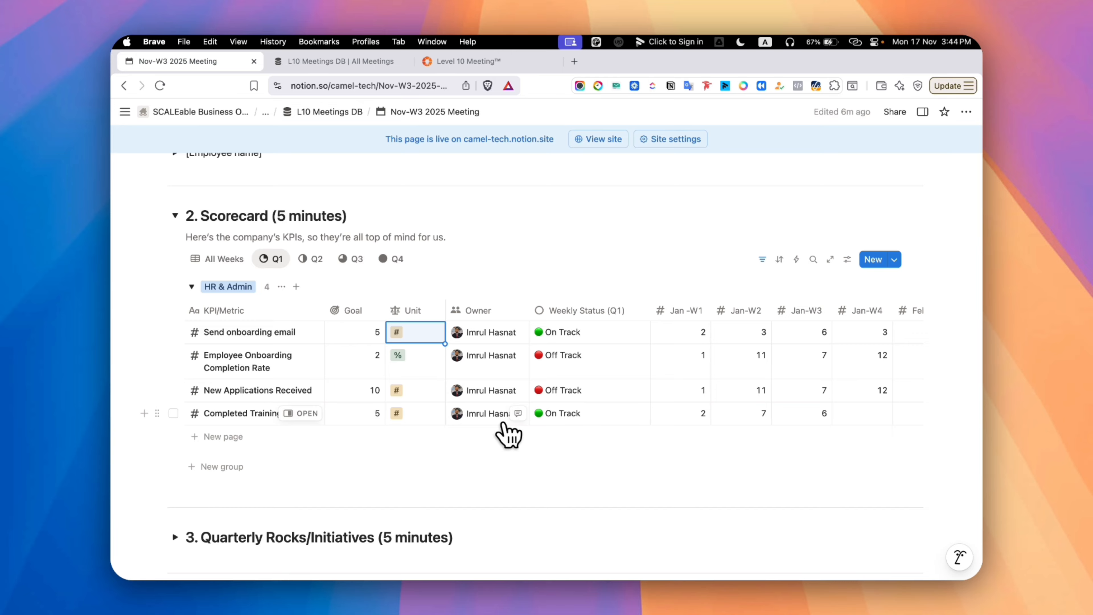
click(595, 340)
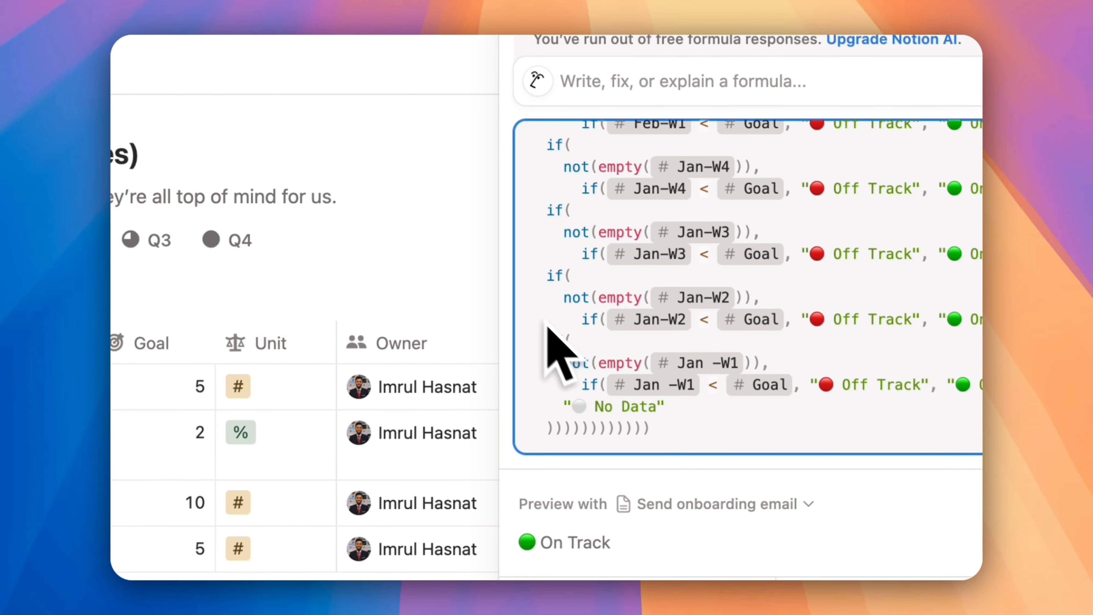
key(Escape)
Enter 4 as the Feb-W2 value of the Send onboarding email KPI
scroll(605, 340, right, 5)
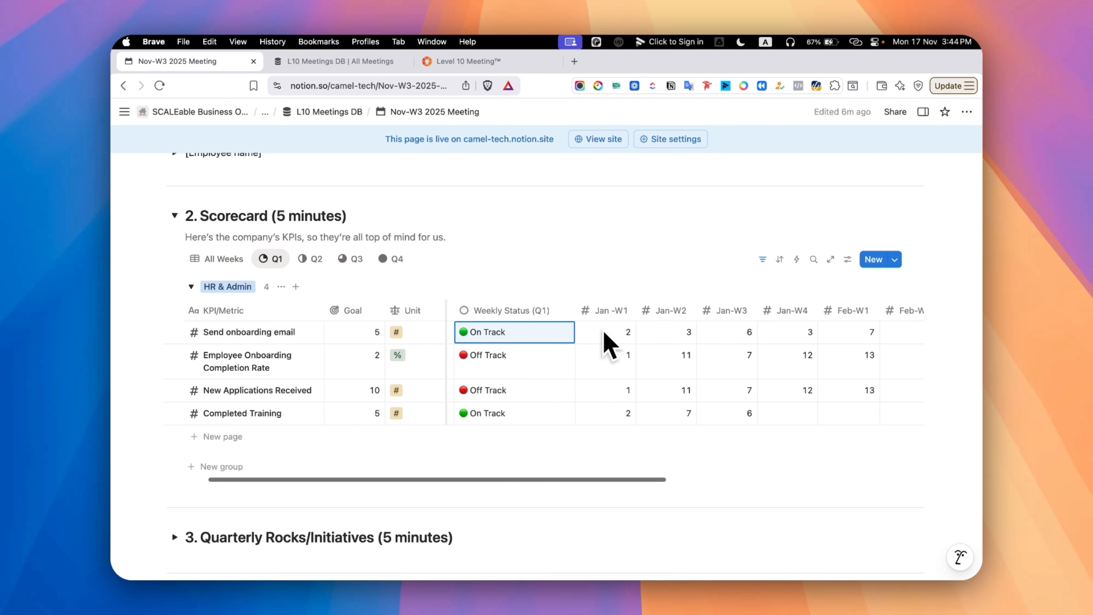
scroll(605, 332, left, 3)
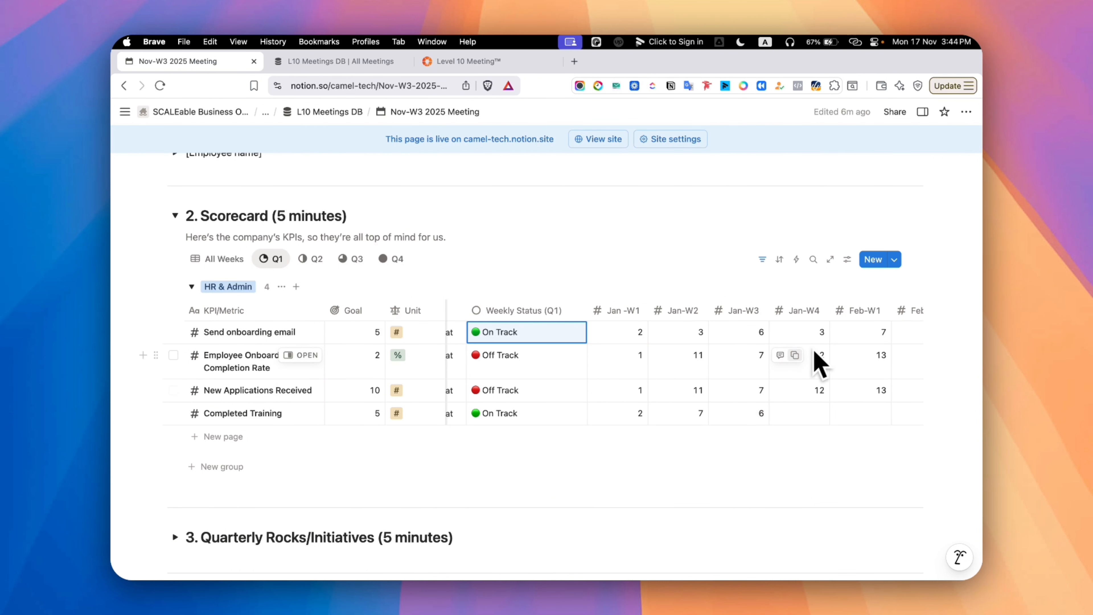
scroll(844, 334, right, 3)
click(862, 334)
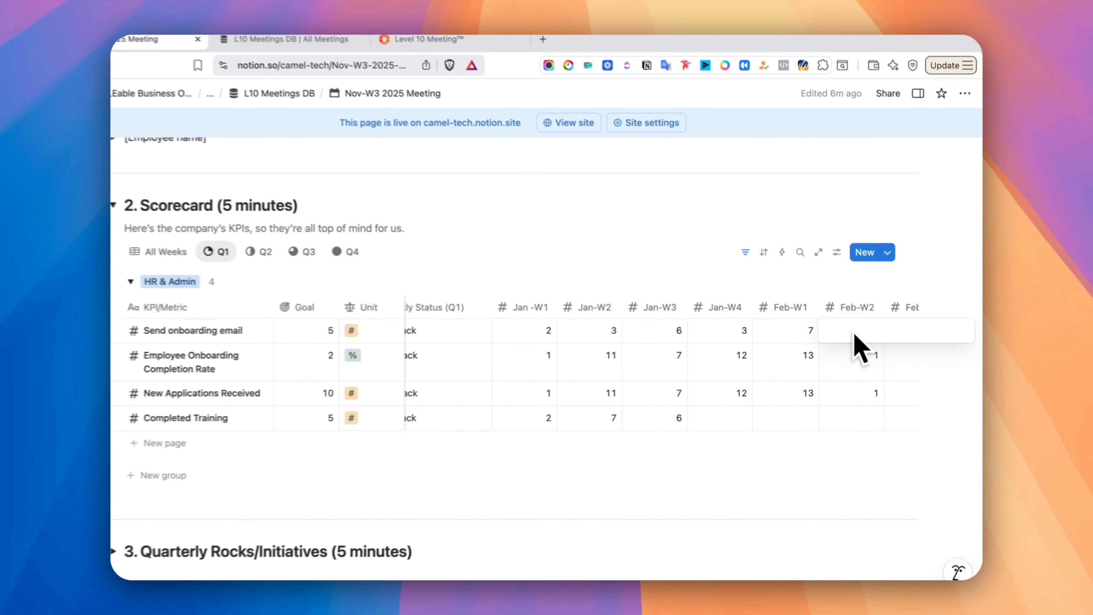
text(4)
key(Return)
scroll(617, 342, left, 3)
Enter 8 as the Feb-W3 value of the Send onboarding email KPI
scroll(603, 342, right, 3)
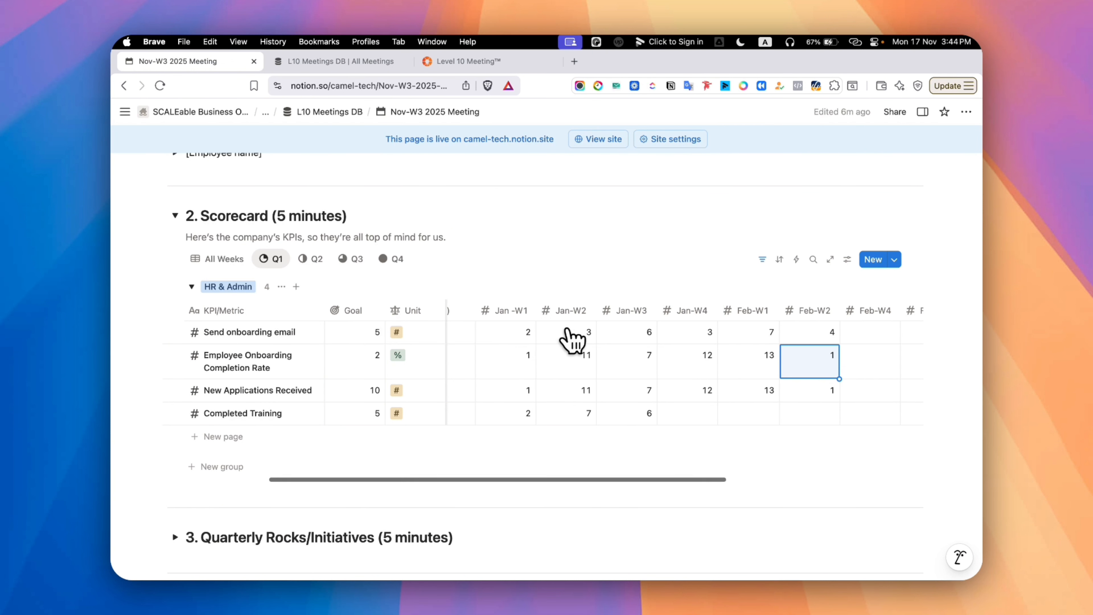
click(763, 334)
text(8)
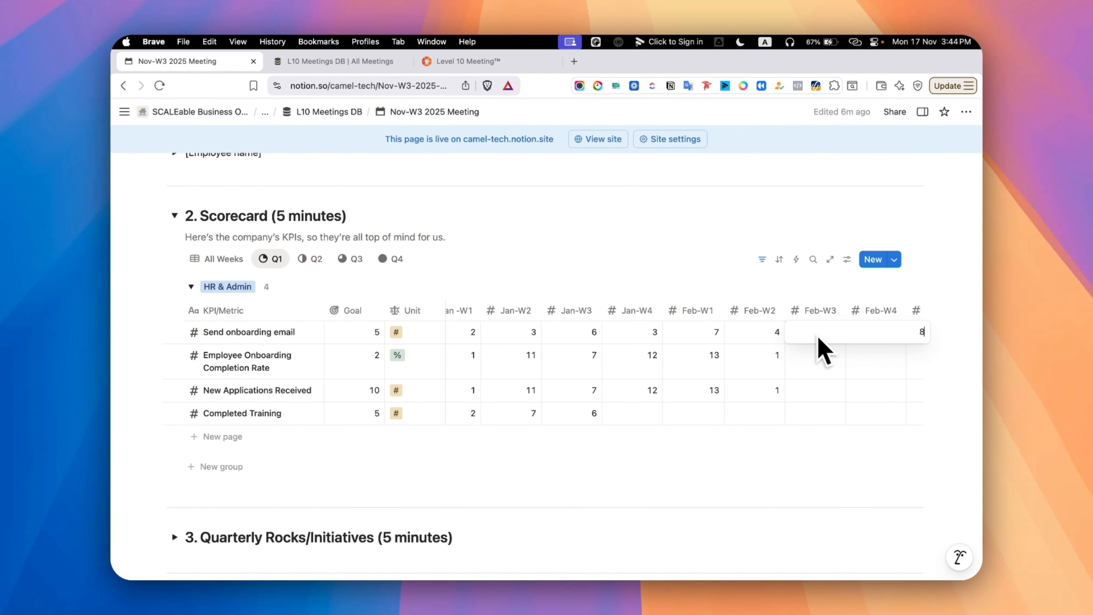
key(Return)
Sort the Q1 scorecard by Weekly Status (Q1) in ascending order and save the sorting for everyone
scroll(736, 338, left, 4)
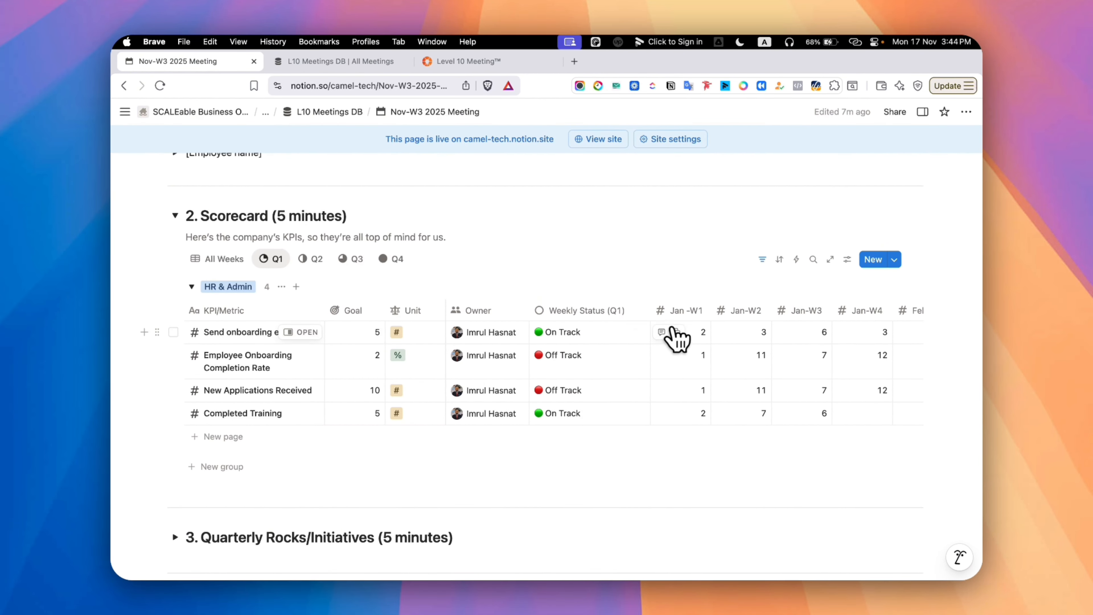
click(595, 313)
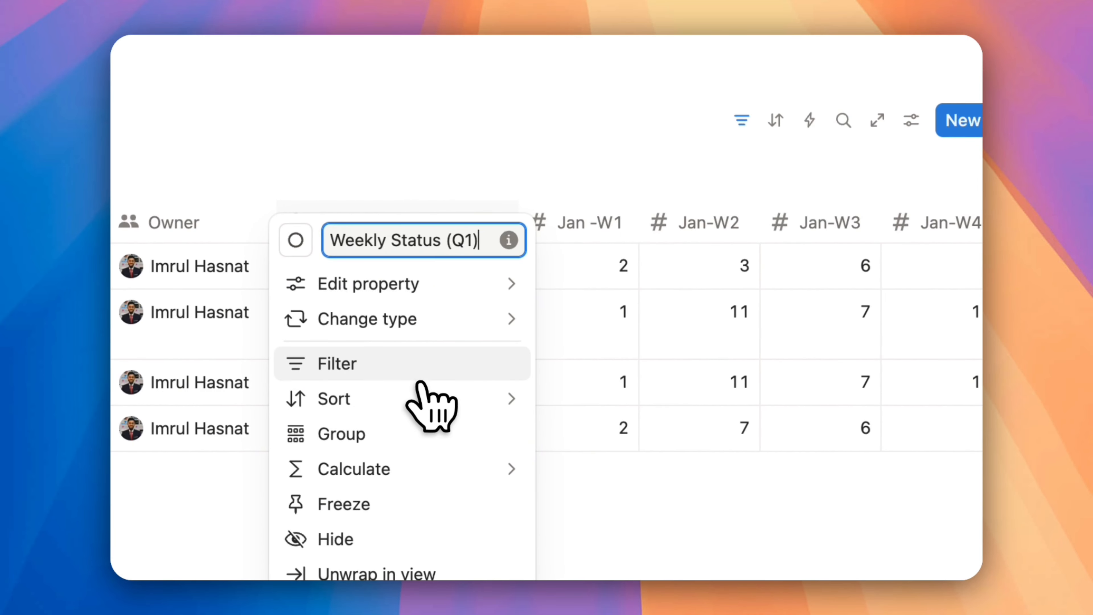
mouse_move(522, 390)
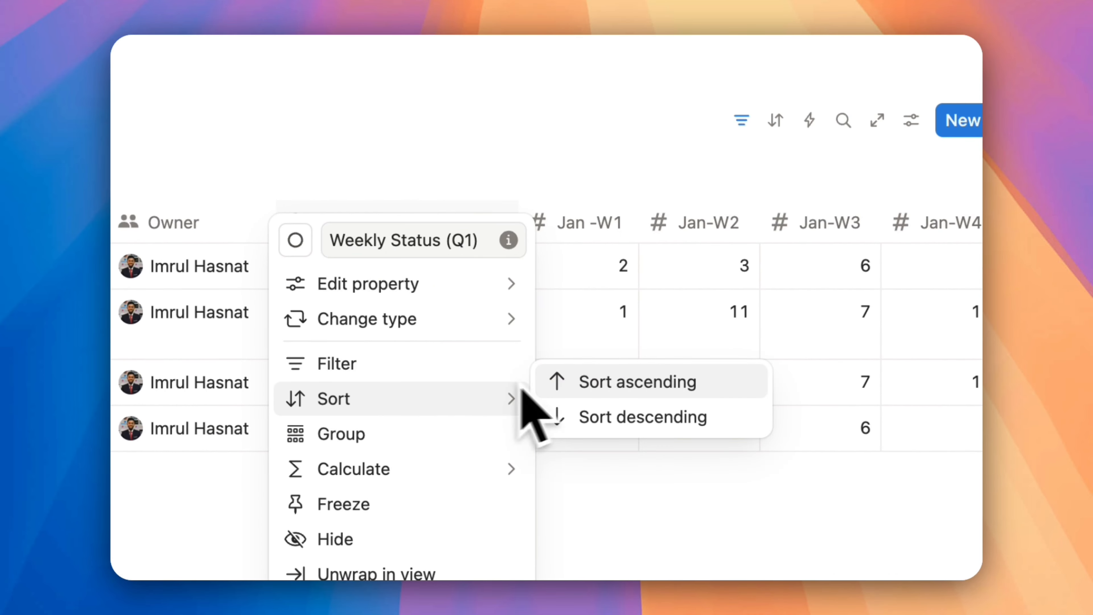
click(666, 386)
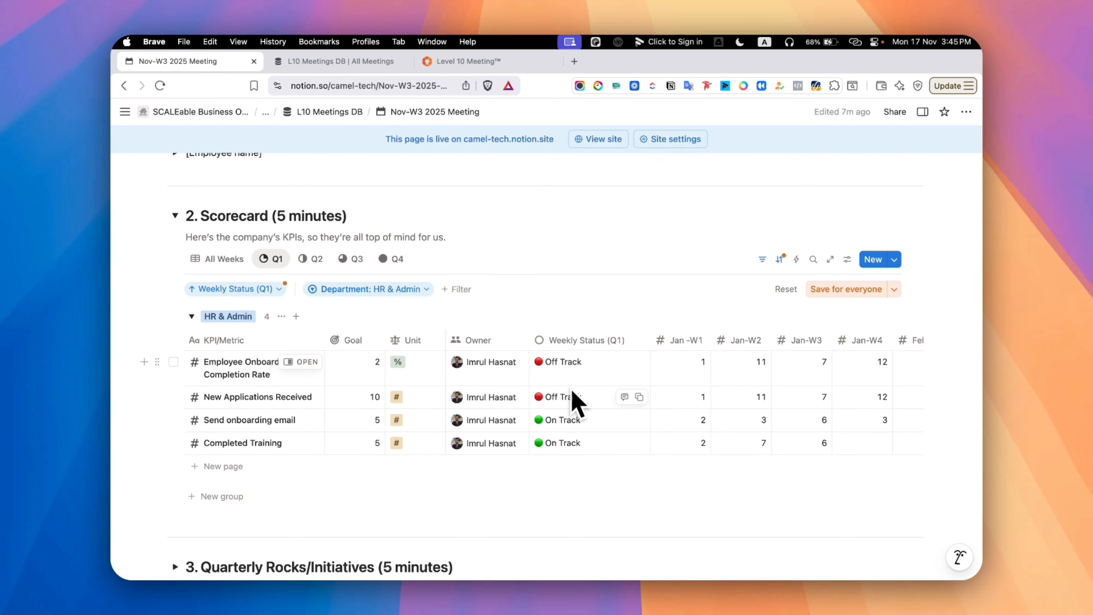
click(844, 289)
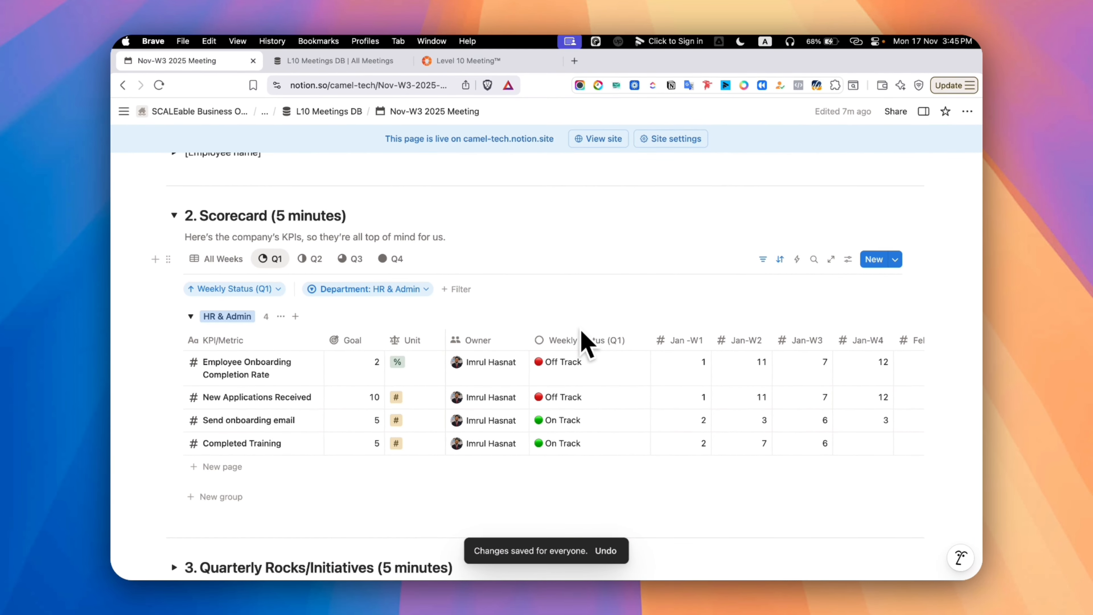
Expand the Quarterly Rocks/Initiatives section below the scorecard
scroll(579, 354, down, 5)
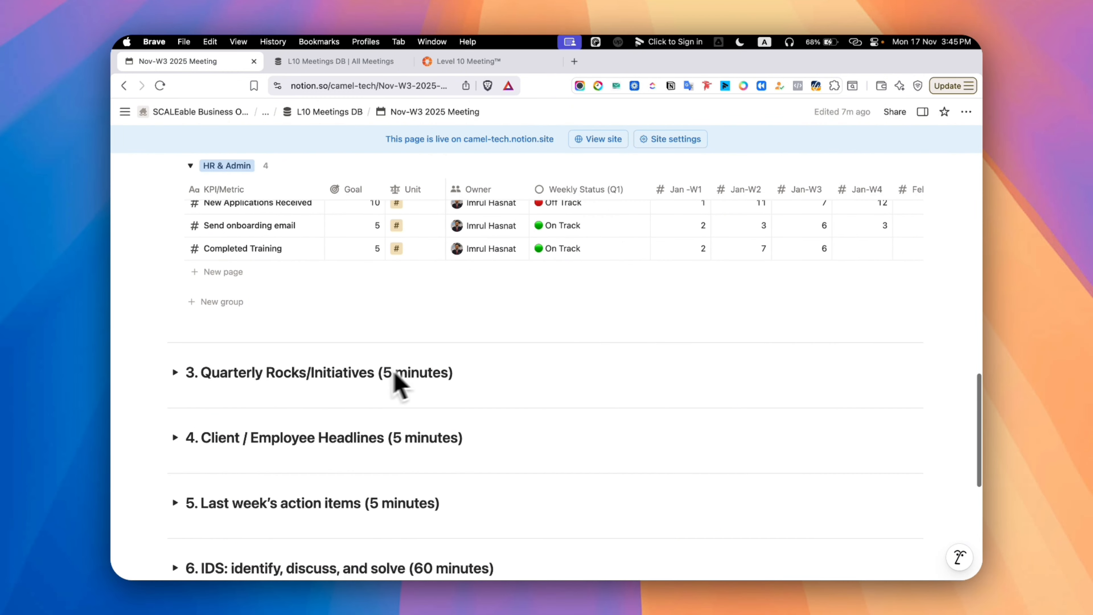
click(185, 362)
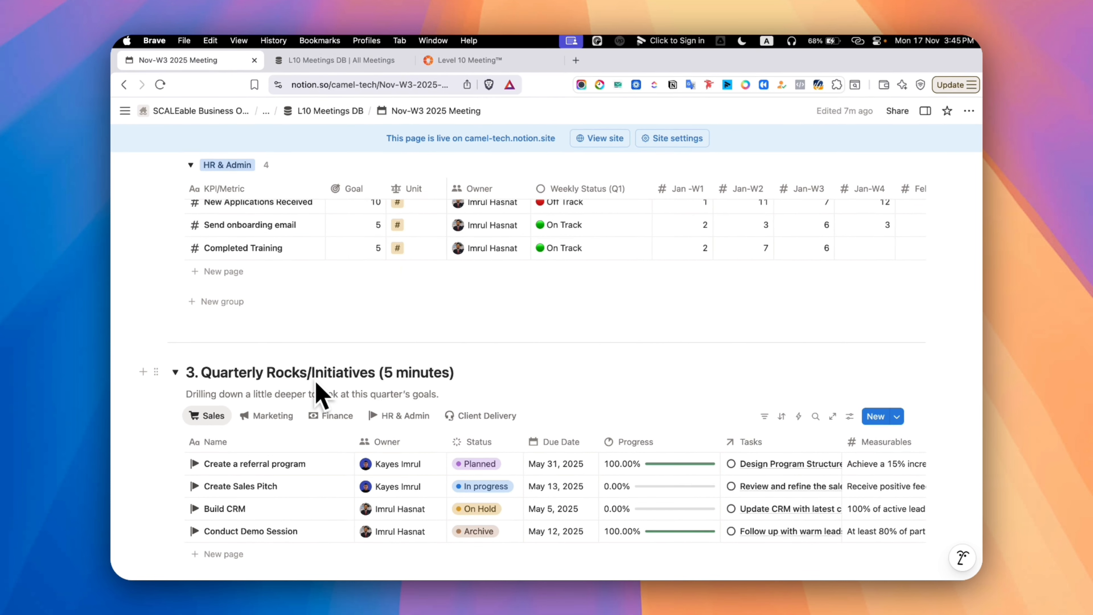
scroll(321, 394, down, 4)
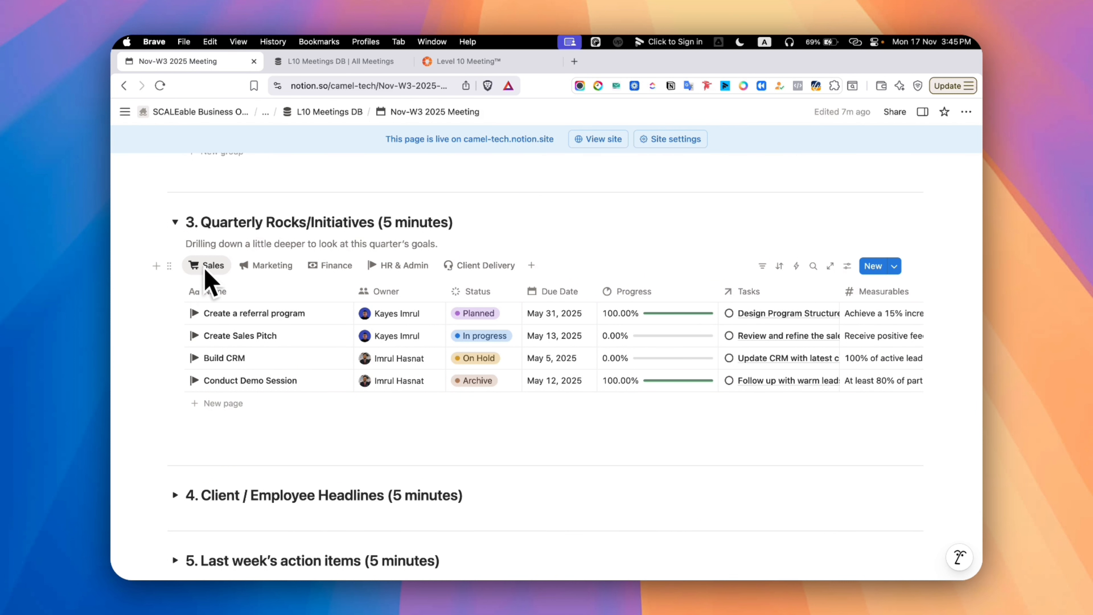
Go to the workspace's Home page and expand the subpage lists under EOS, Sales, Marketing and Finance
scroll(206, 280, up, 20)
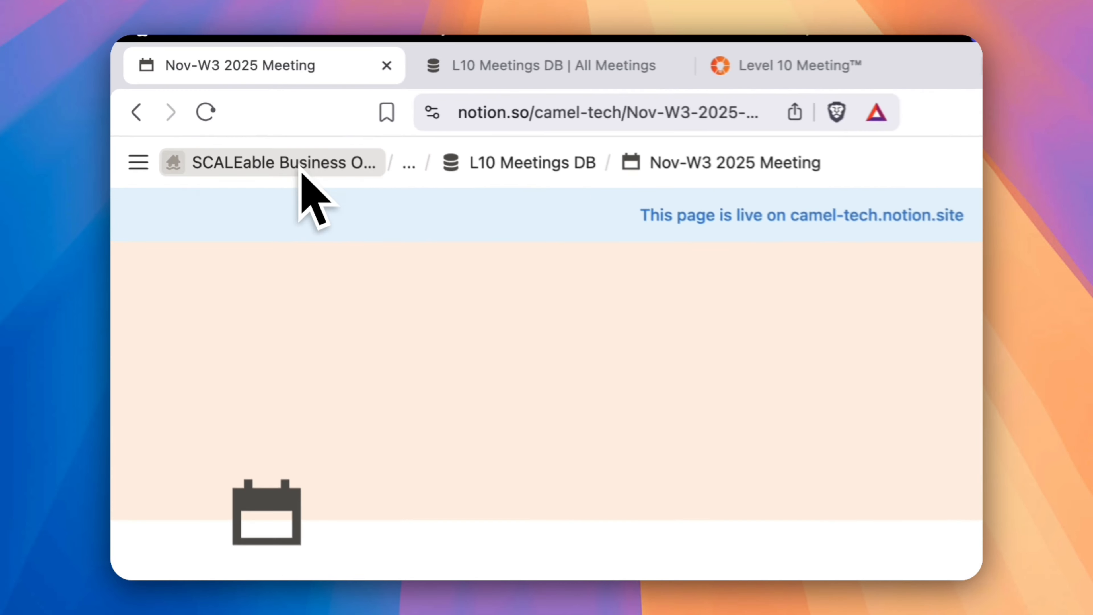
click(219, 113)
click(183, 162)
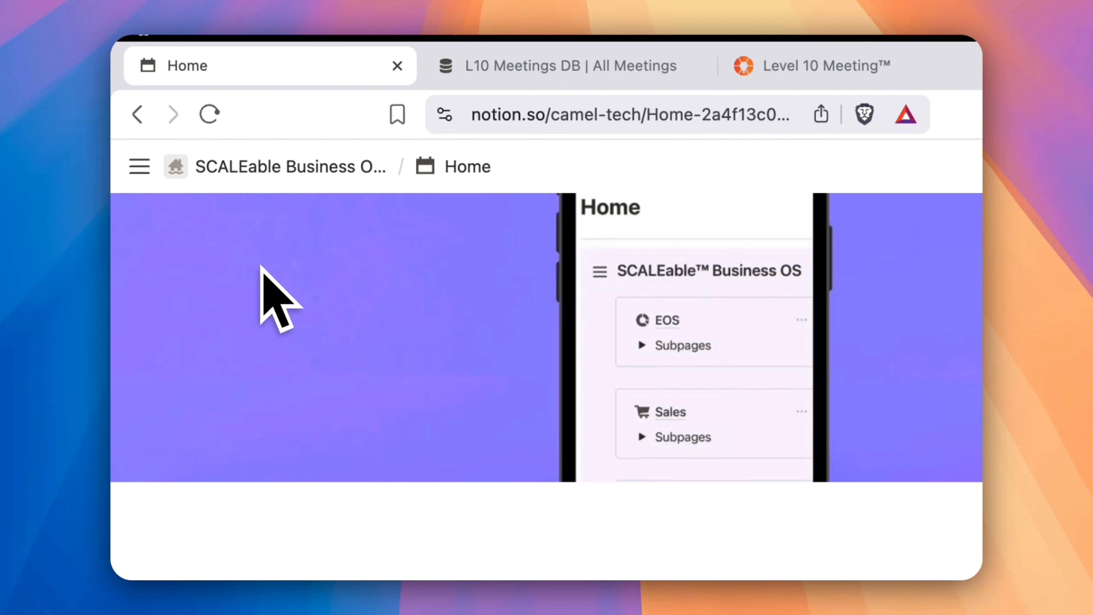
scroll(479, 398, down, 4)
click(428, 353)
click(837, 351)
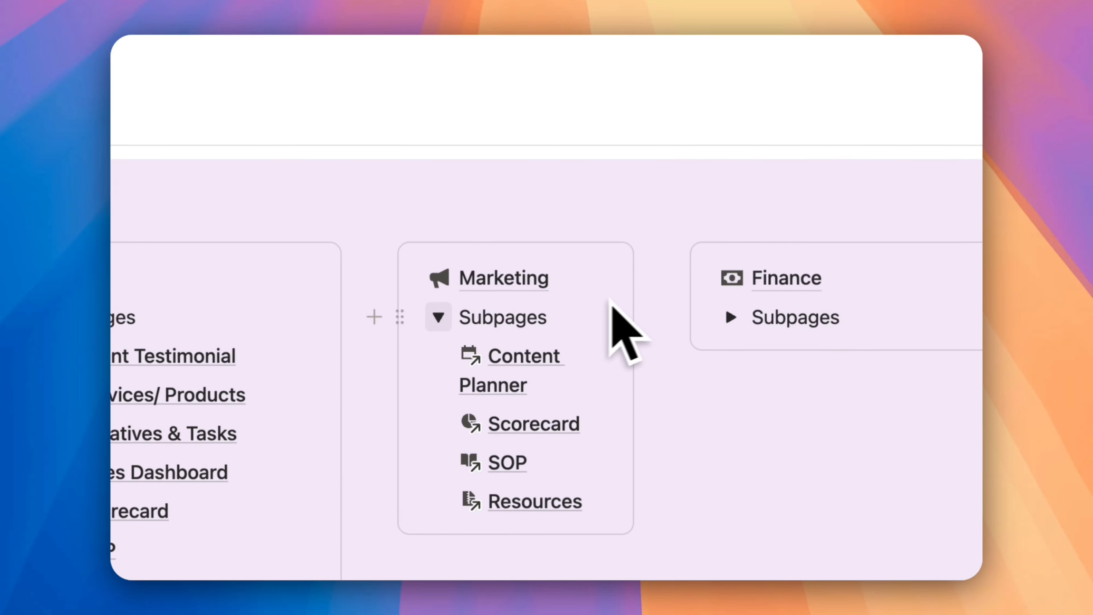
click(730, 317)
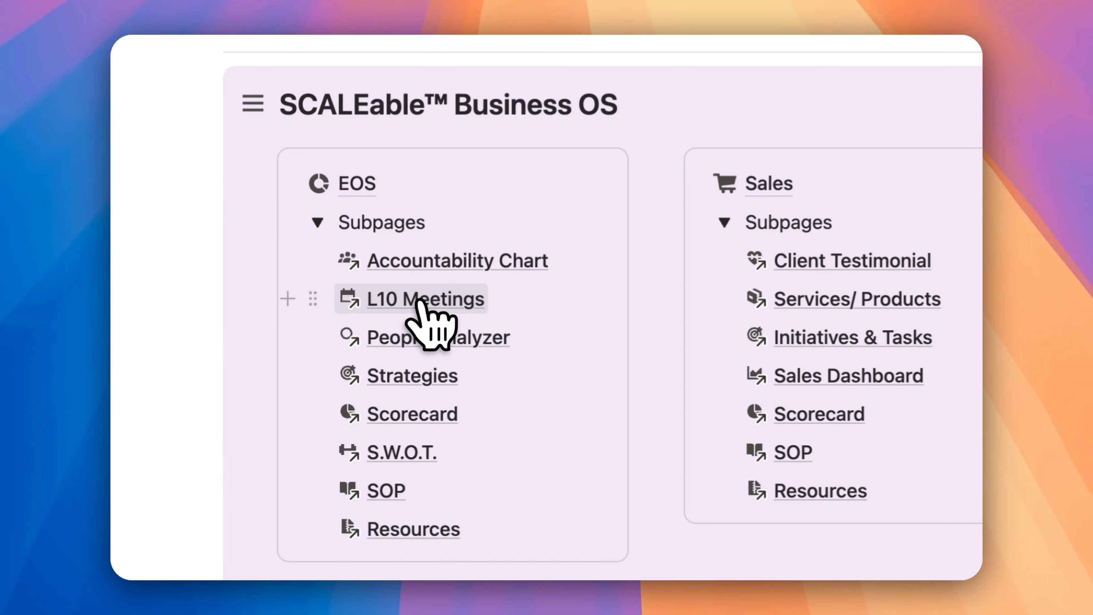
Open the L10 Meetings page, reopen the Nov-W3 2025 Meeting and return to its Quarterly Rocks/Initiatives section
click(271, 351)
scroll(271, 302, down, 5)
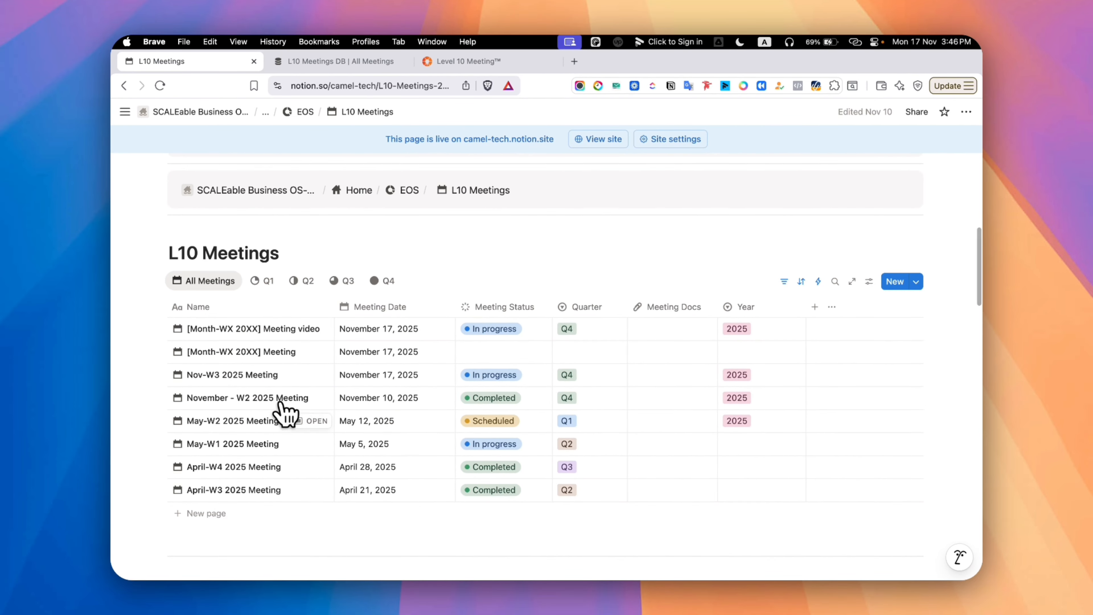
click(316, 377)
click(271, 157)
scroll(284, 340, down, 8)
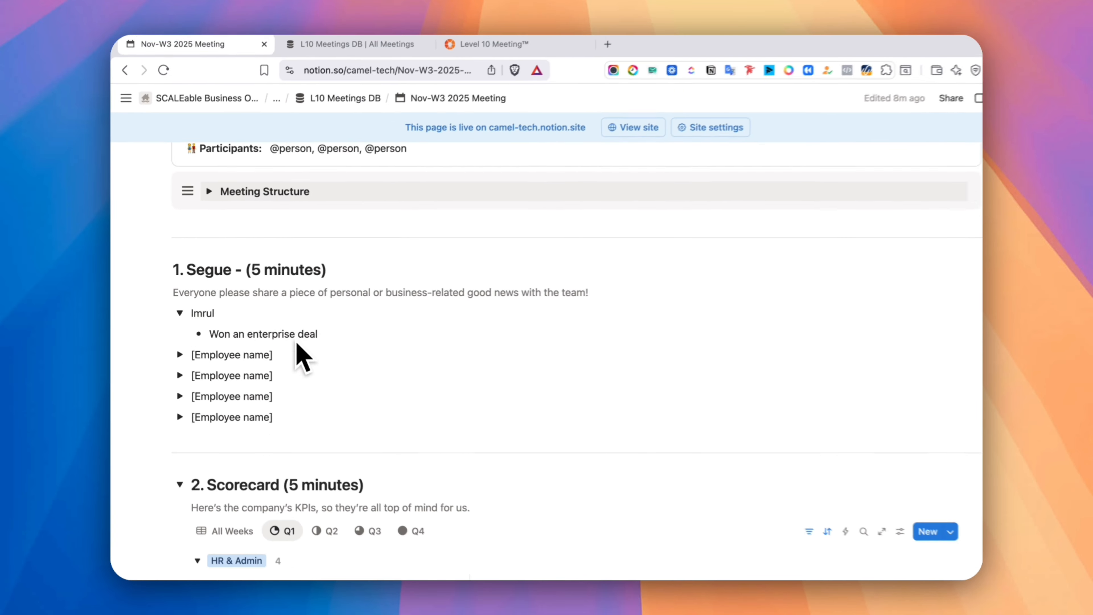
scroll(303, 357, down, 10)
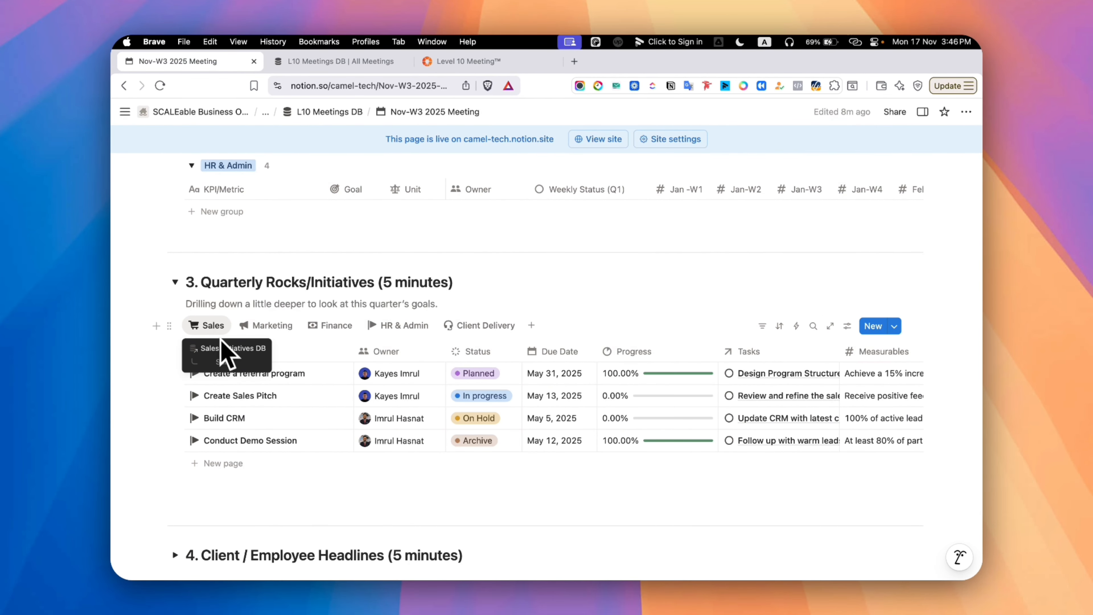
Examine the status options and linked tasks of the Create a referral program initiative
click(476, 373)
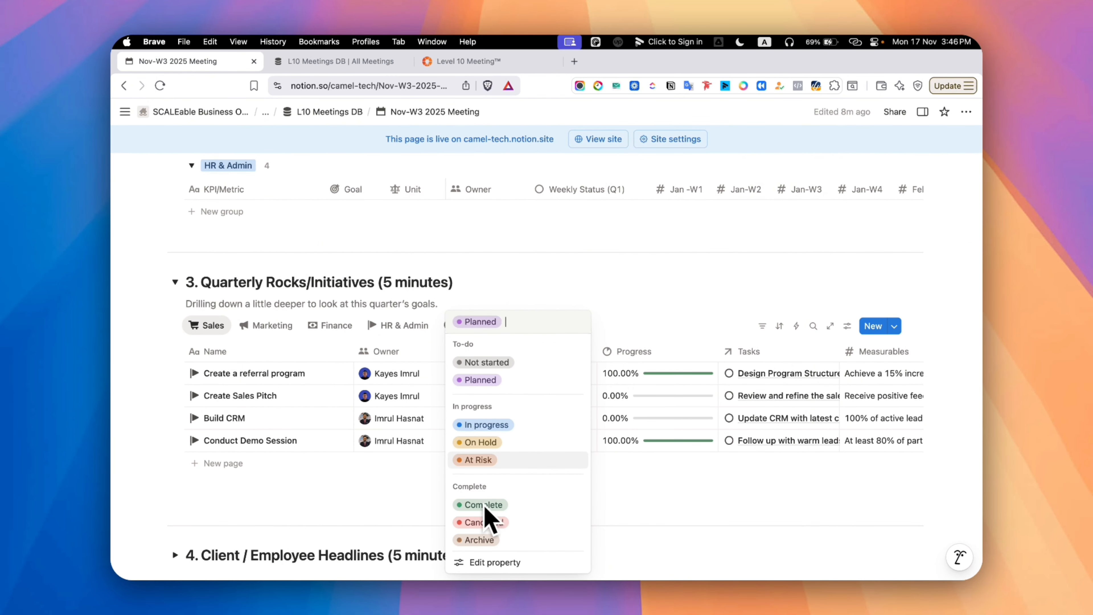
click(400, 489)
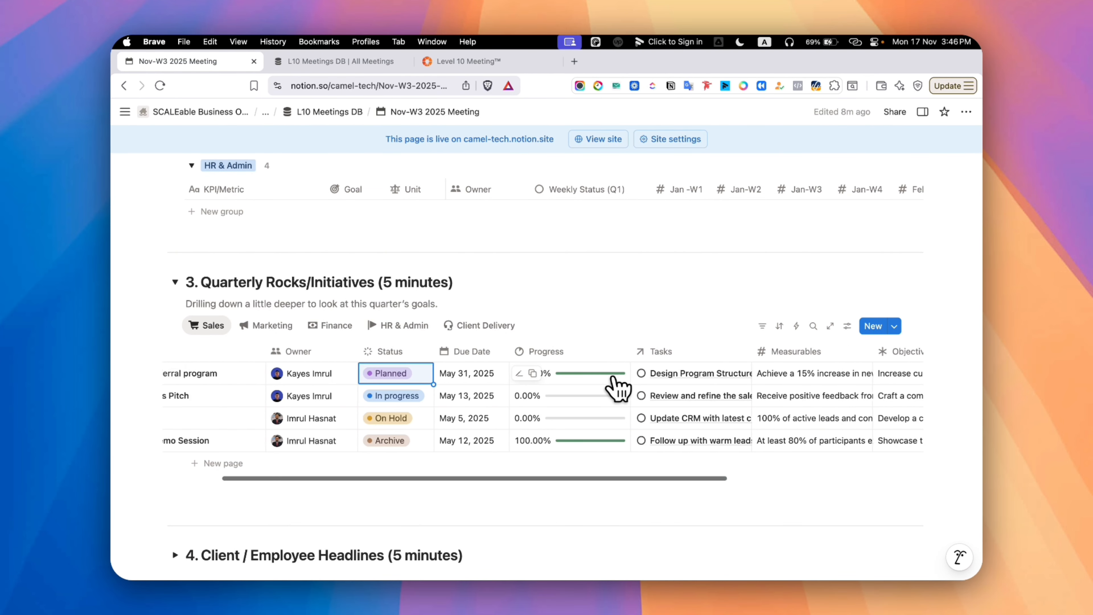
click(689, 374)
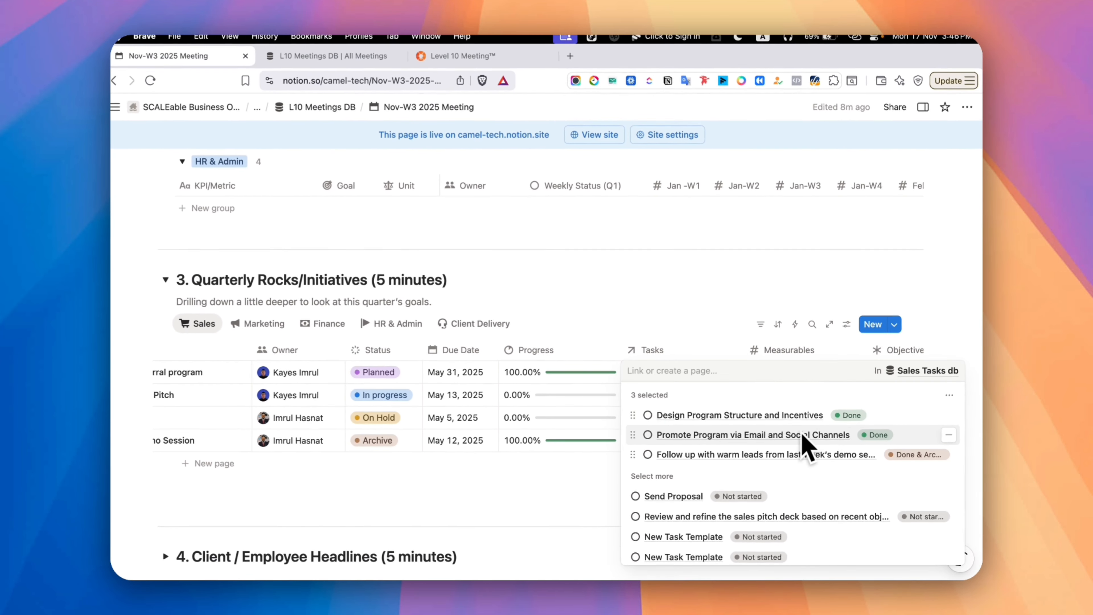
key(Escape)
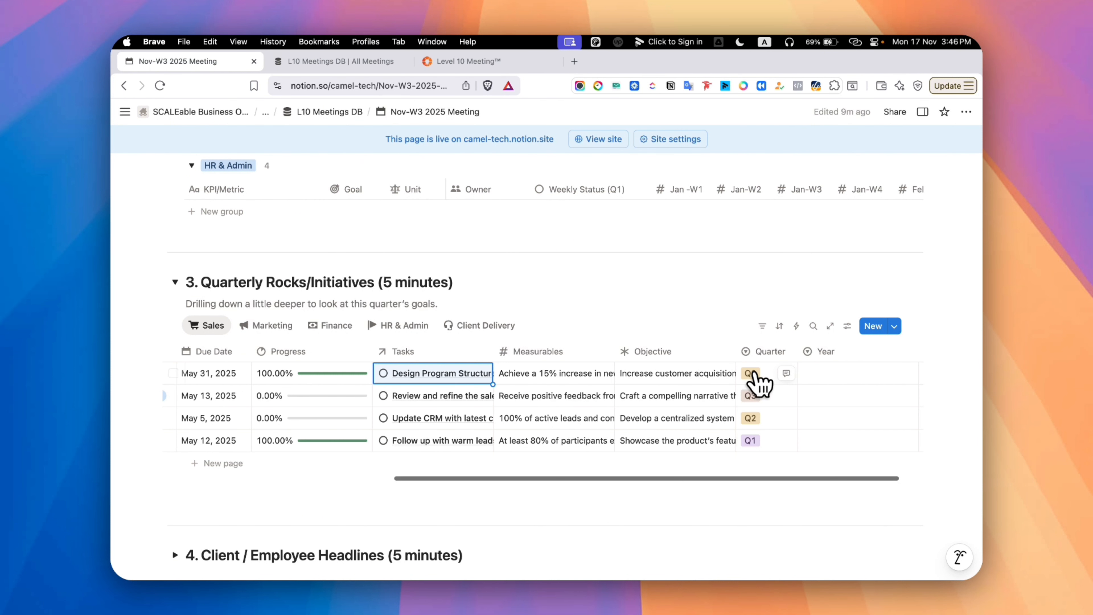
Set the year of the Create a referral program initiative to 2025
click(753, 374)
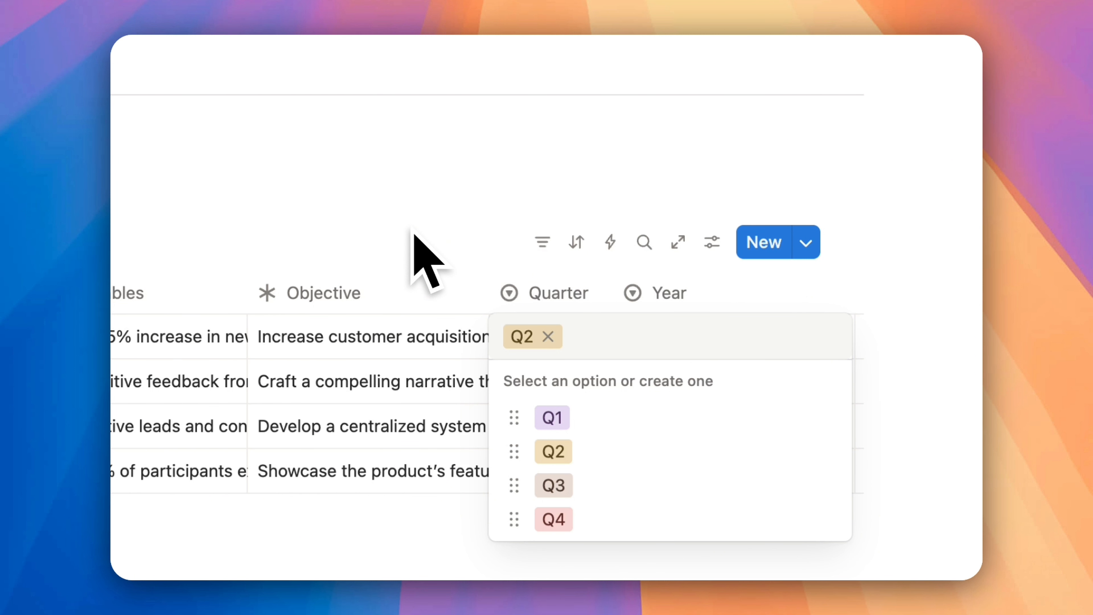
click(699, 338)
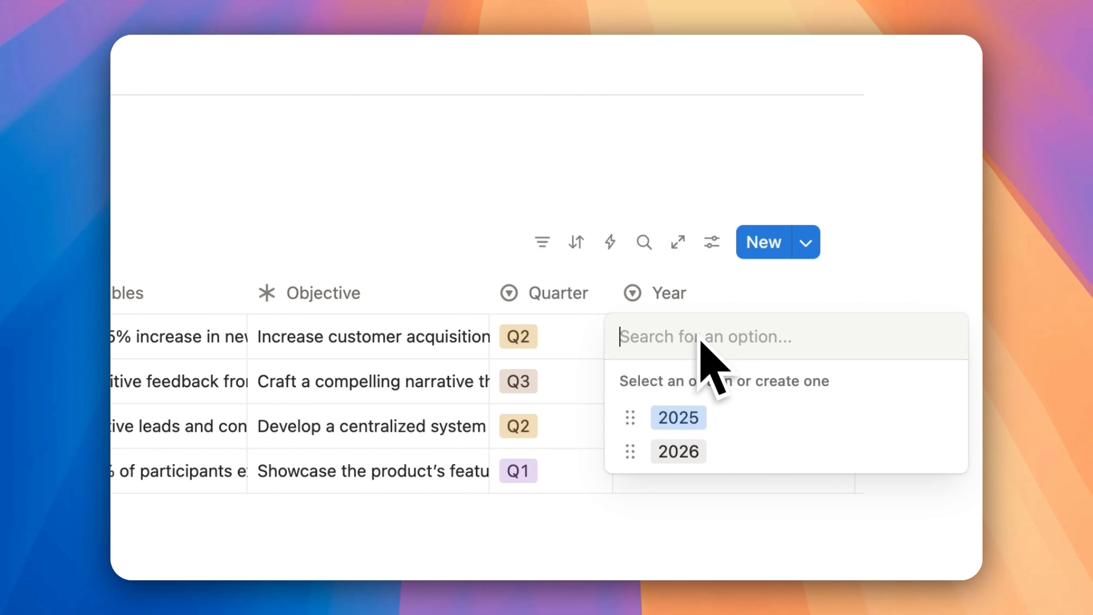
click(689, 416)
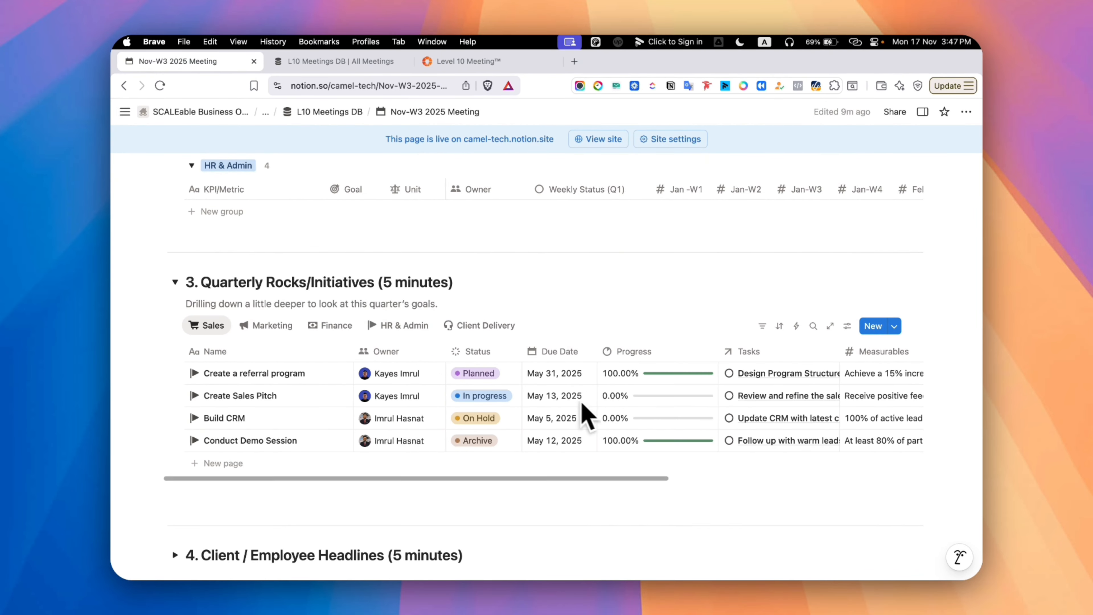
Expand the Client / Employee Headlines section and switch its database to the All Client Projects view
scroll(587, 415, down, 8)
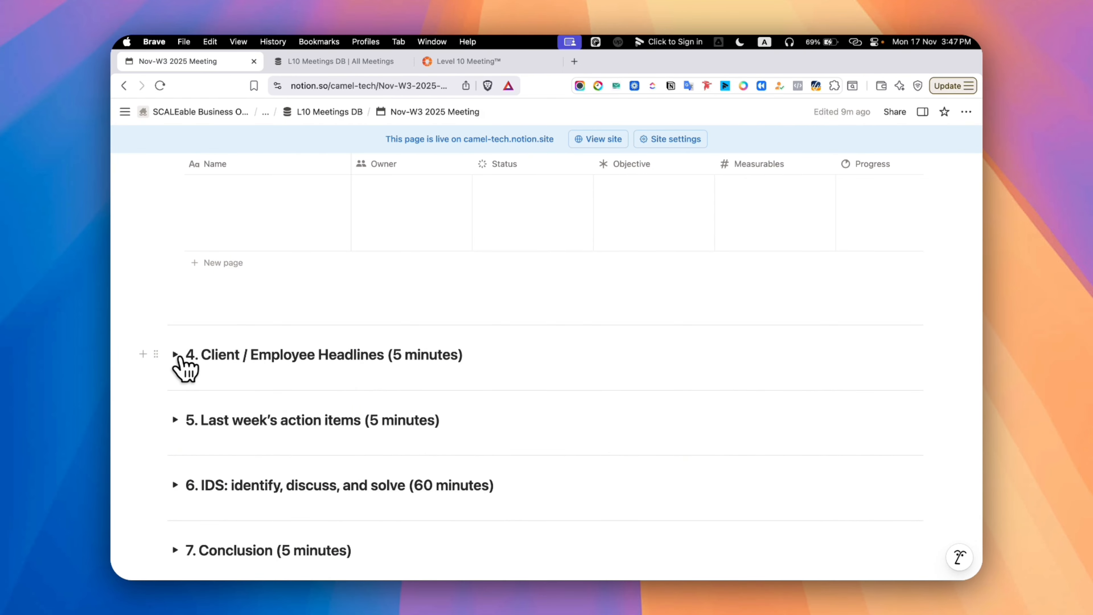
click(175, 354)
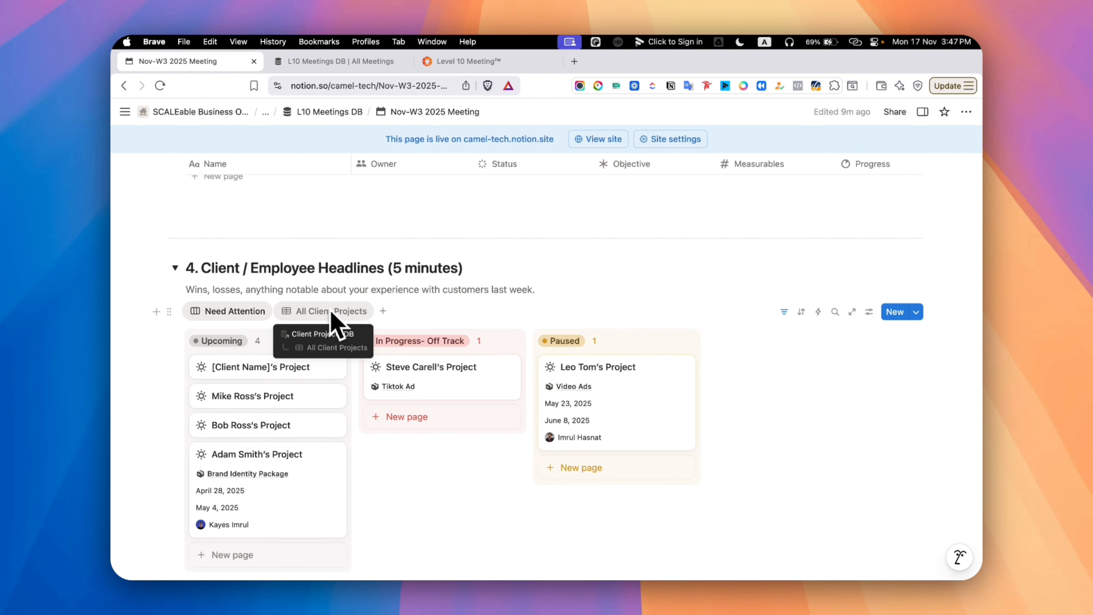
click(328, 311)
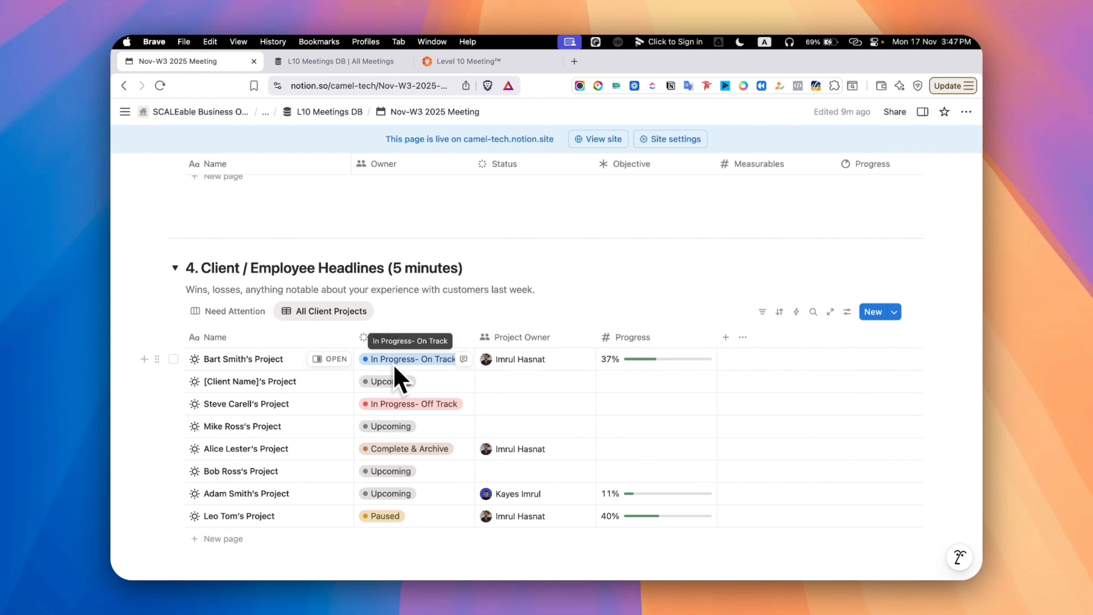
Switch the Client / Employee Headlines database to the Need Attention view and review its board down to the employee issues checklist
click(244, 311)
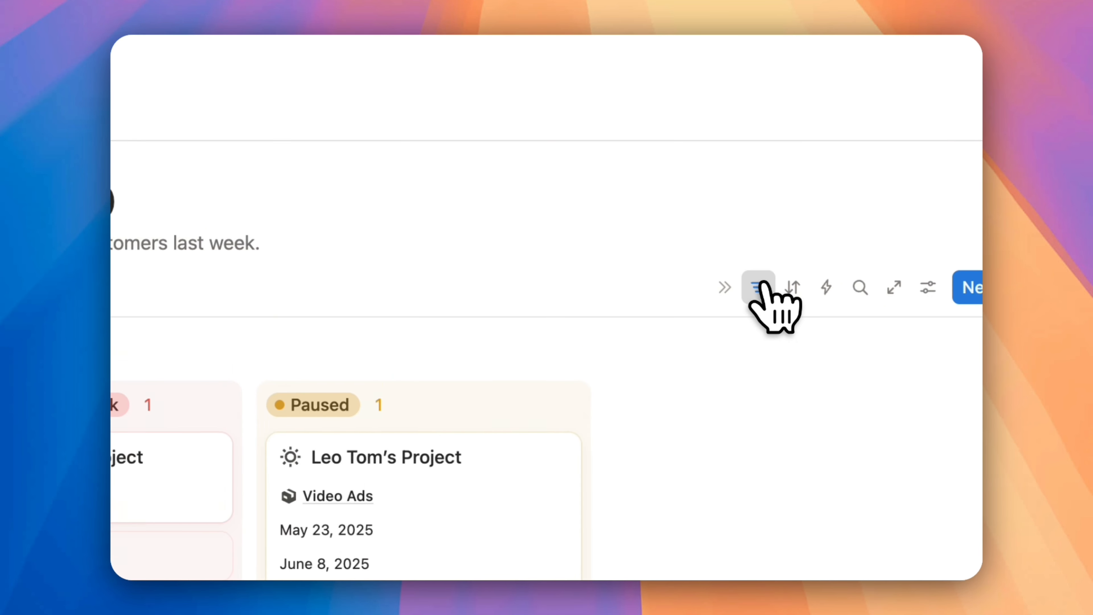
click(759, 287)
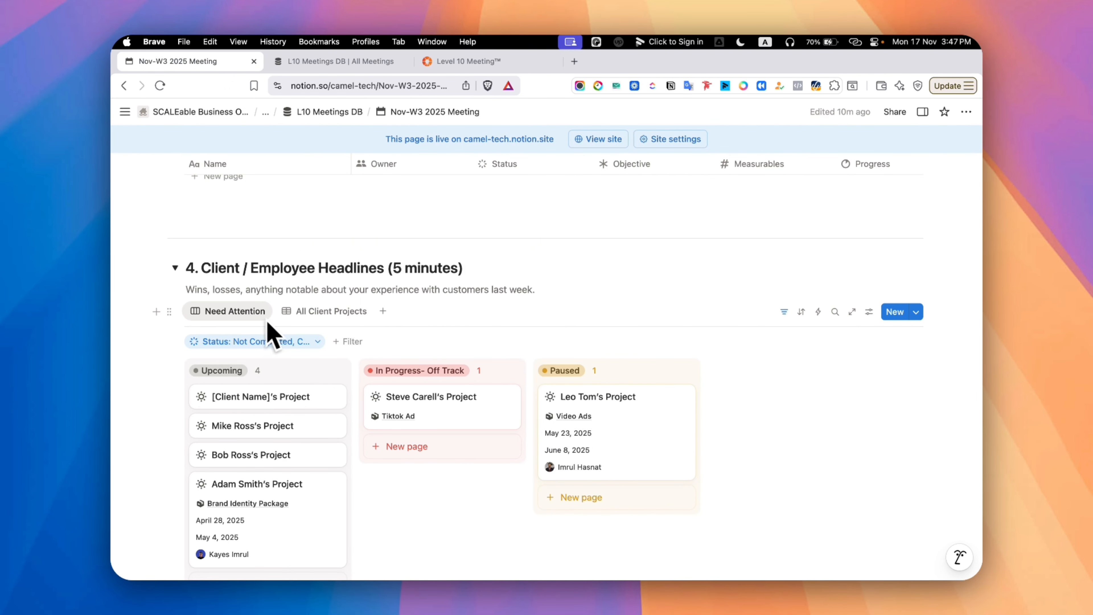
scroll(364, 401, down, 3)
scroll(511, 367, down, 5)
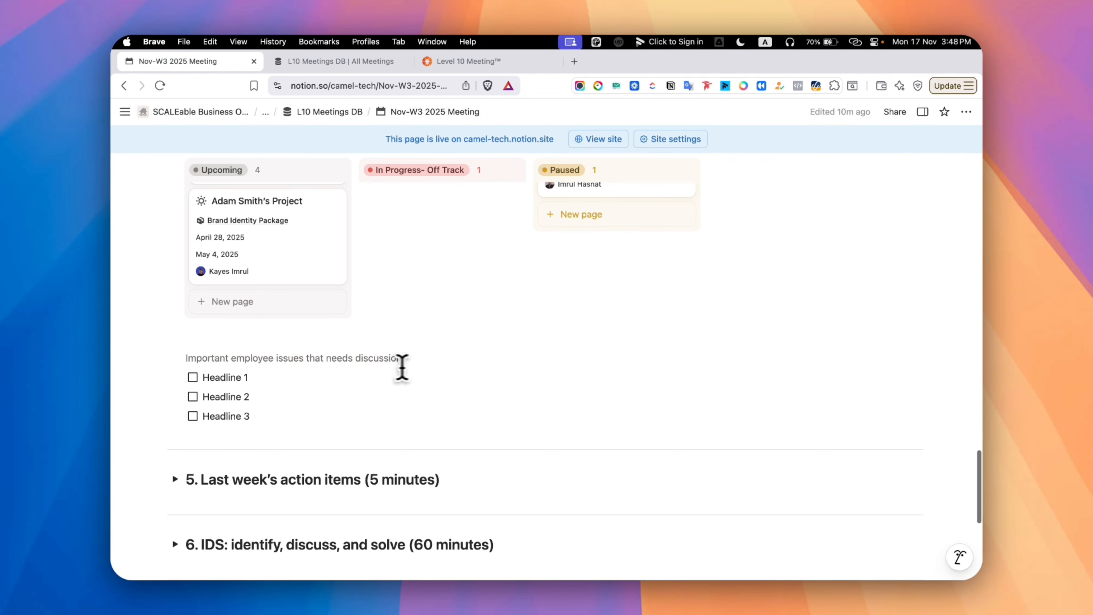
Replace the first headline under the important employee issues with "Need to promote someone"
click(257, 377)
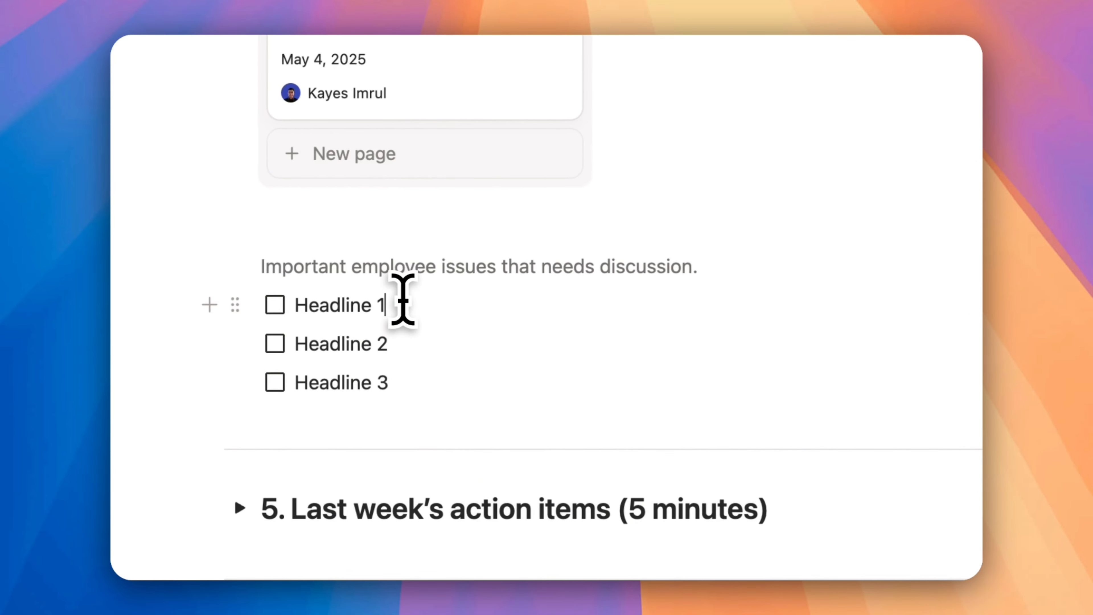
key(BackSpace)
key(BackSpace)
key(BackSpace)
key(BackSpace)
key(BackSpace)
key(BackSpace)
key(BackSpace)
key(BackSpace)
key(BackSpace)
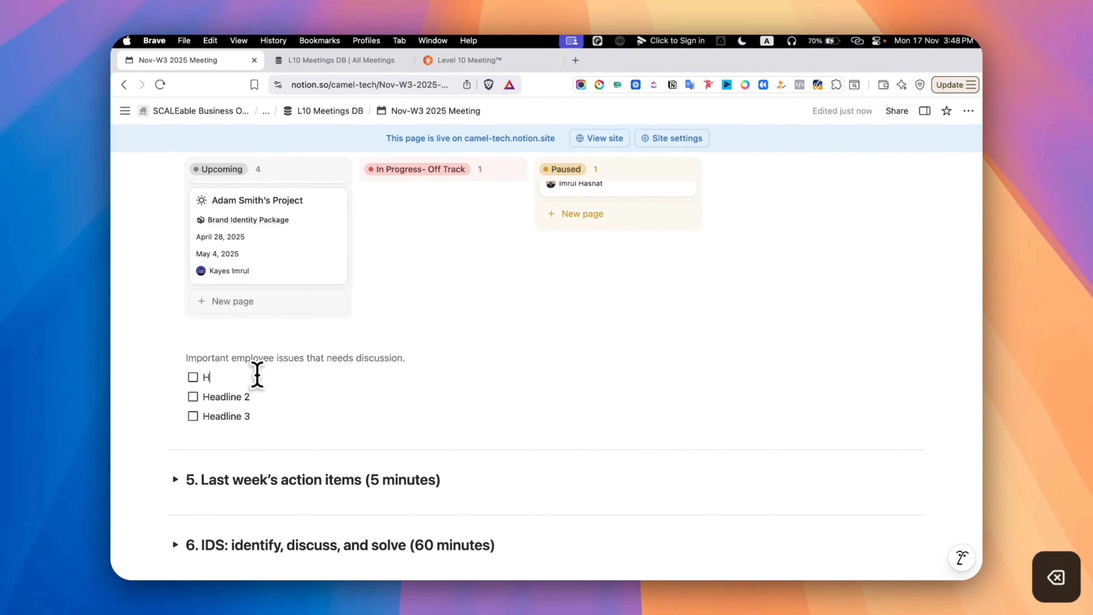
key(BackSpace)
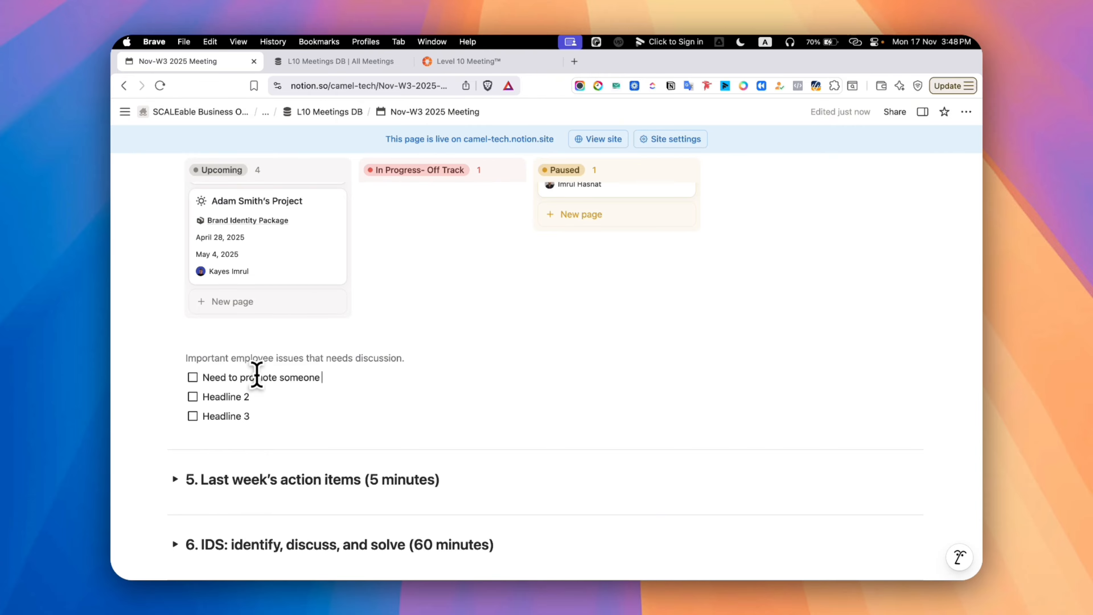
Expand the Last week's action items section and show the filter of its Last Week's To Dos view
scroll(257, 374, down, 3)
click(175, 367)
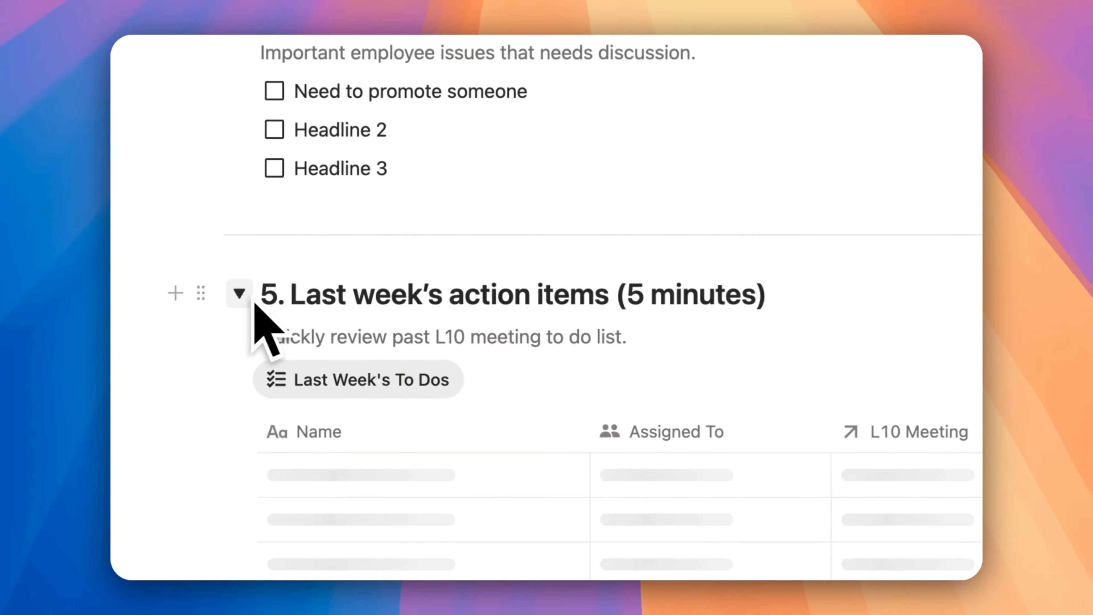
scroll(320, 403, down, 2)
scroll(321, 402, down, 1)
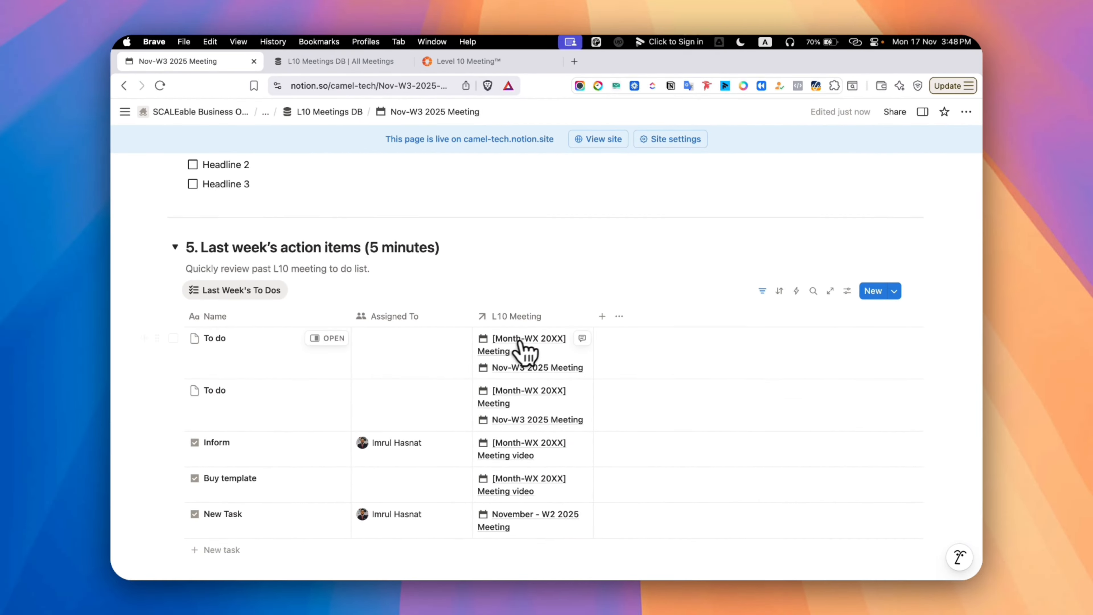
click(529, 319)
click(552, 303)
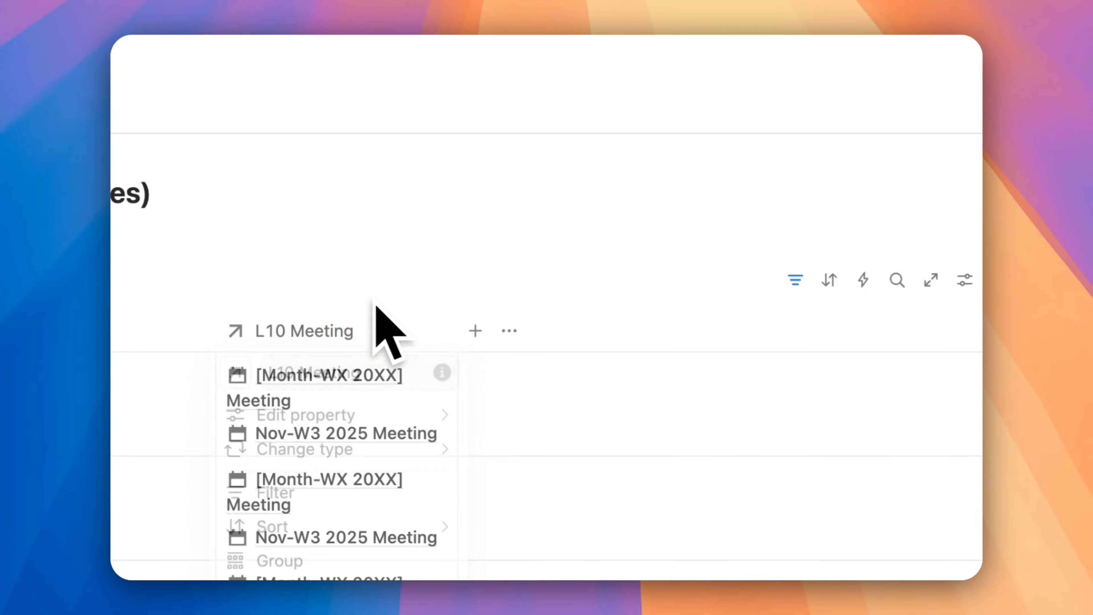
click(795, 280)
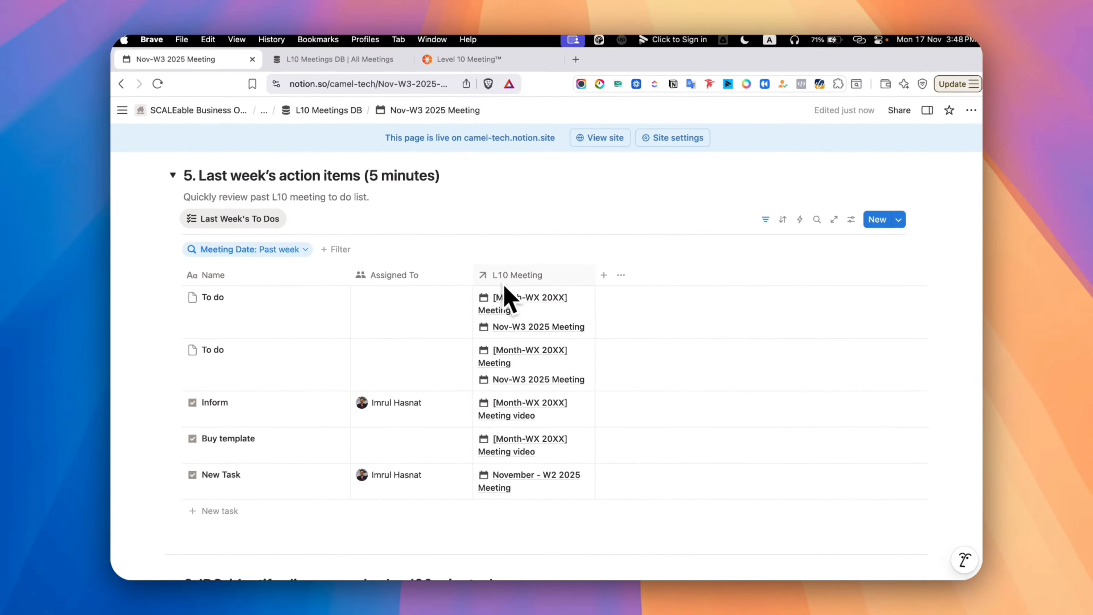
Assign both items named To do in Last Week's To Dos to your own account
click(340, 319)
click(372, 317)
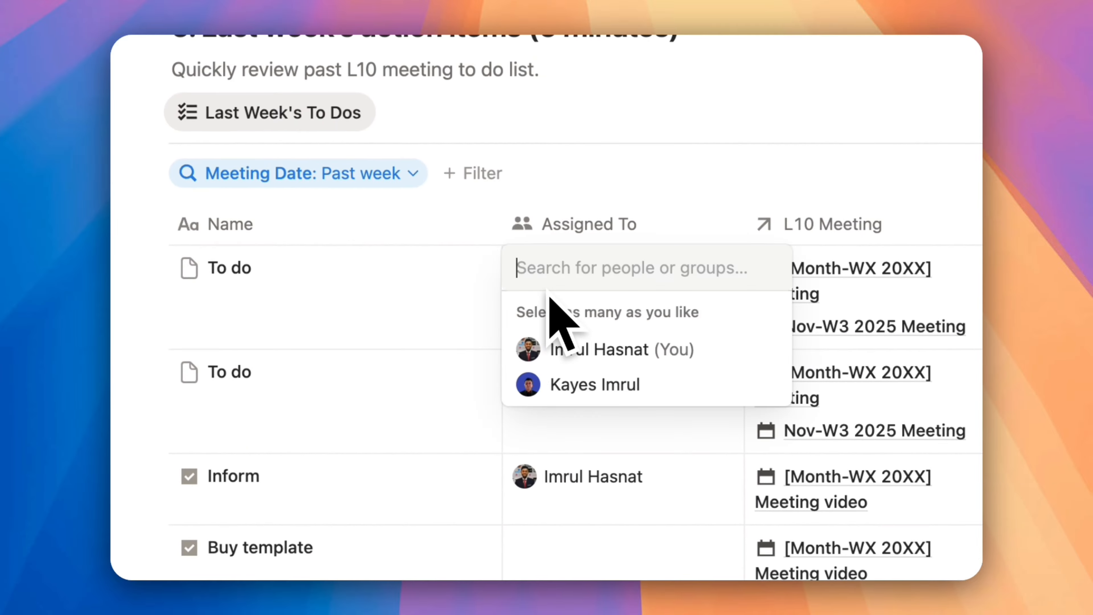
click(598, 349)
click(517, 379)
click(598, 454)
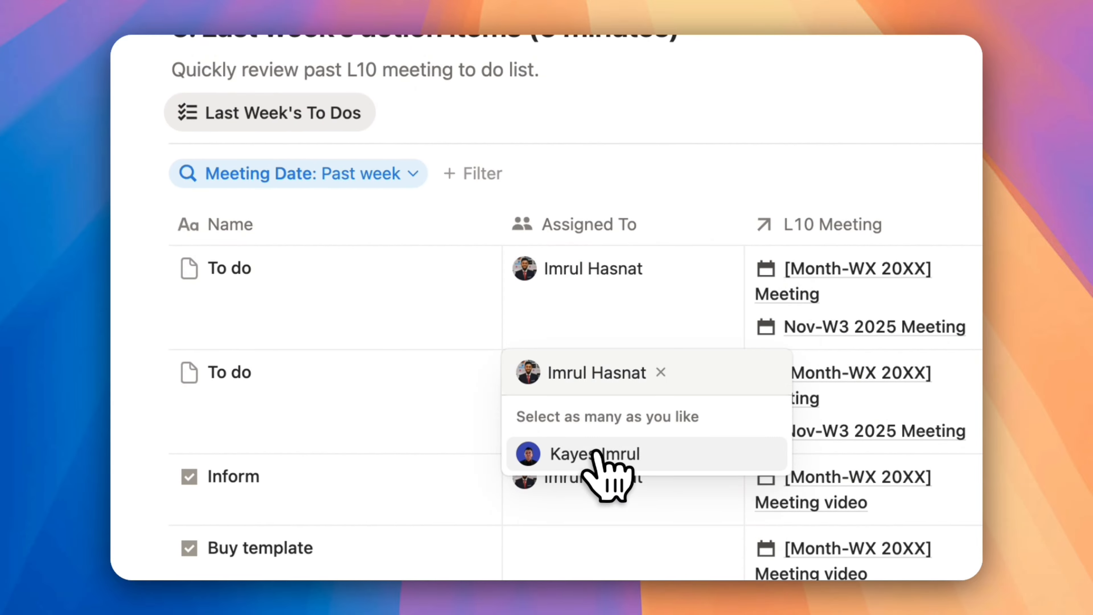
Make the Status property visible in the Last Week's To Dos view
click(712, 177)
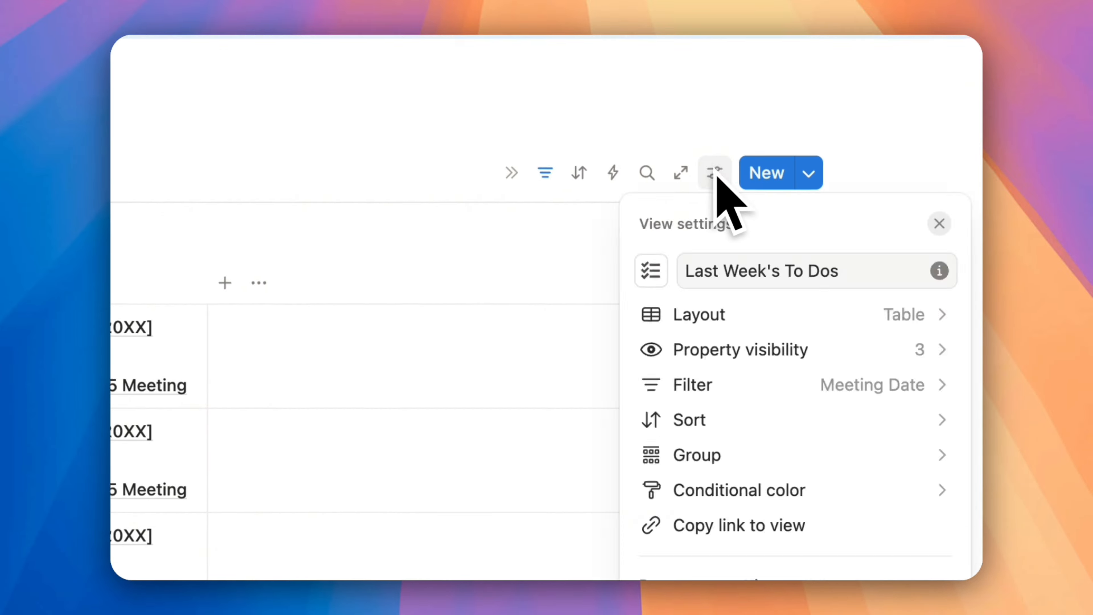
click(757, 351)
click(933, 421)
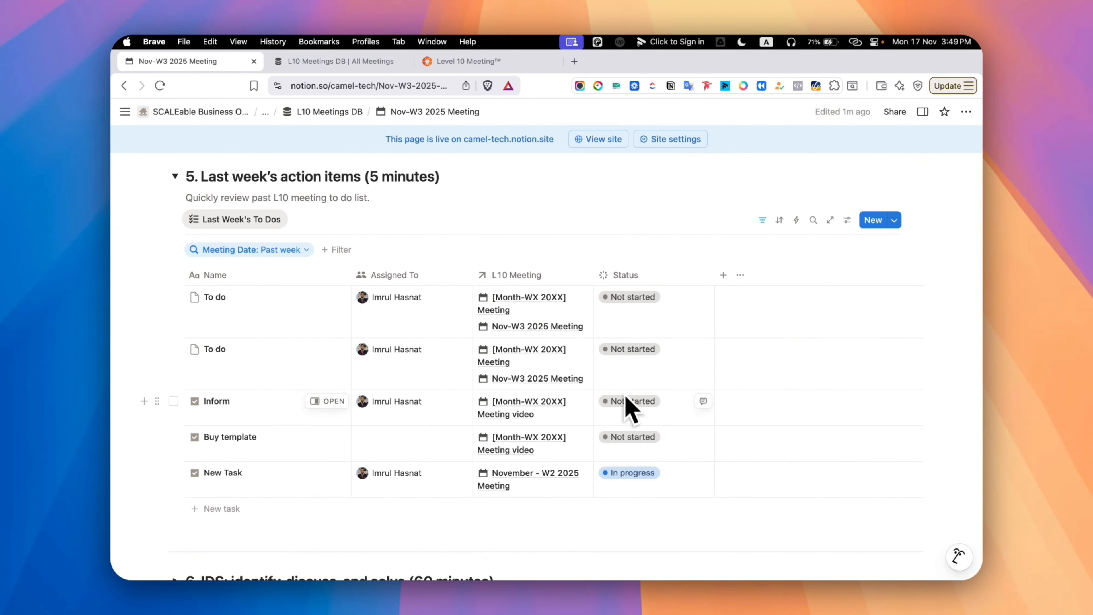
Collapse Last week's action items, expand the IDS section and browse its issues in the by Priority view
click(174, 177)
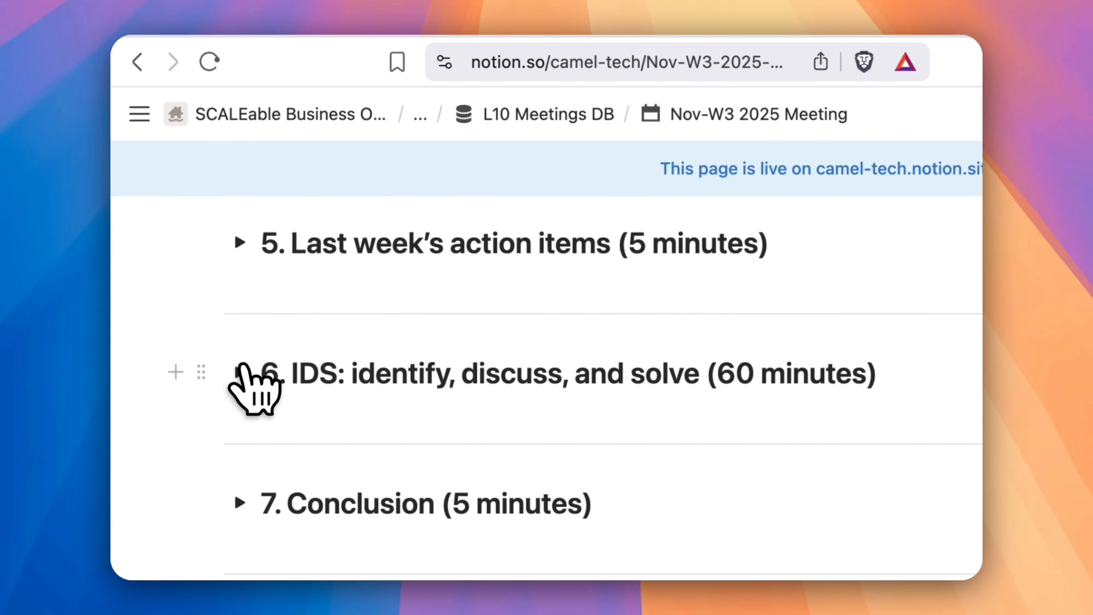
click(175, 240)
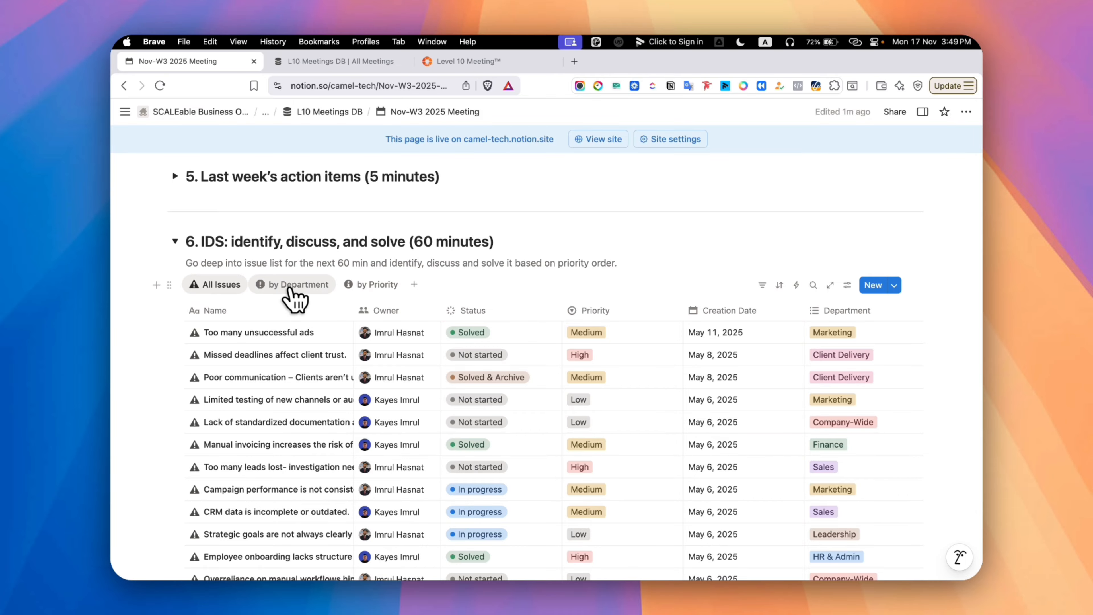
click(373, 284)
scroll(321, 356, down, 1)
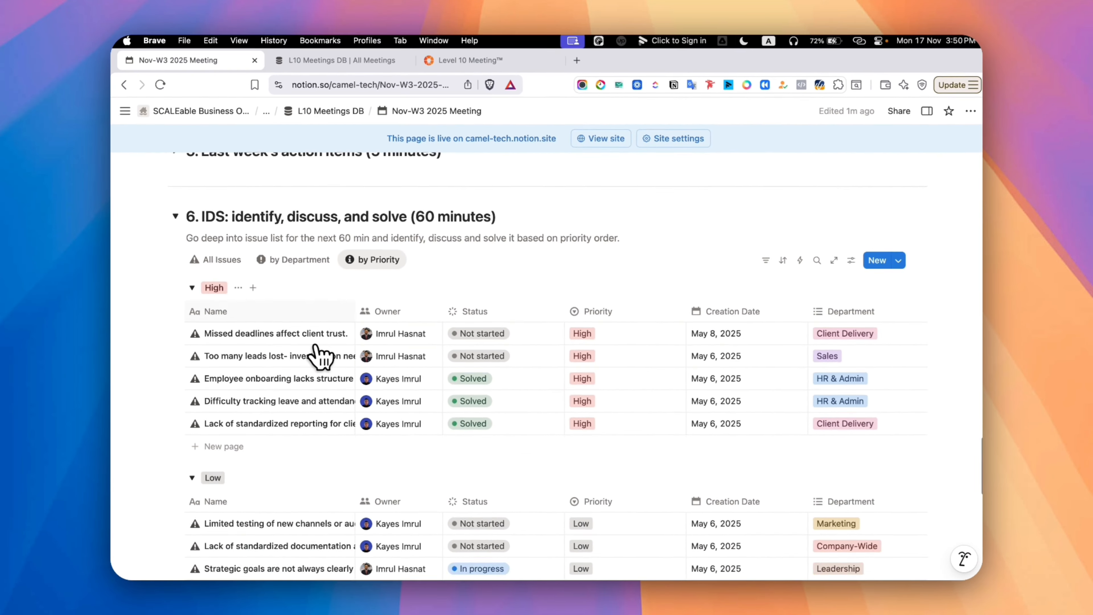
scroll(320, 356, down, 5)
scroll(319, 356, up, 3)
Examine the priority options of the "Missed deadlines affect client trust." issue
click(586, 306)
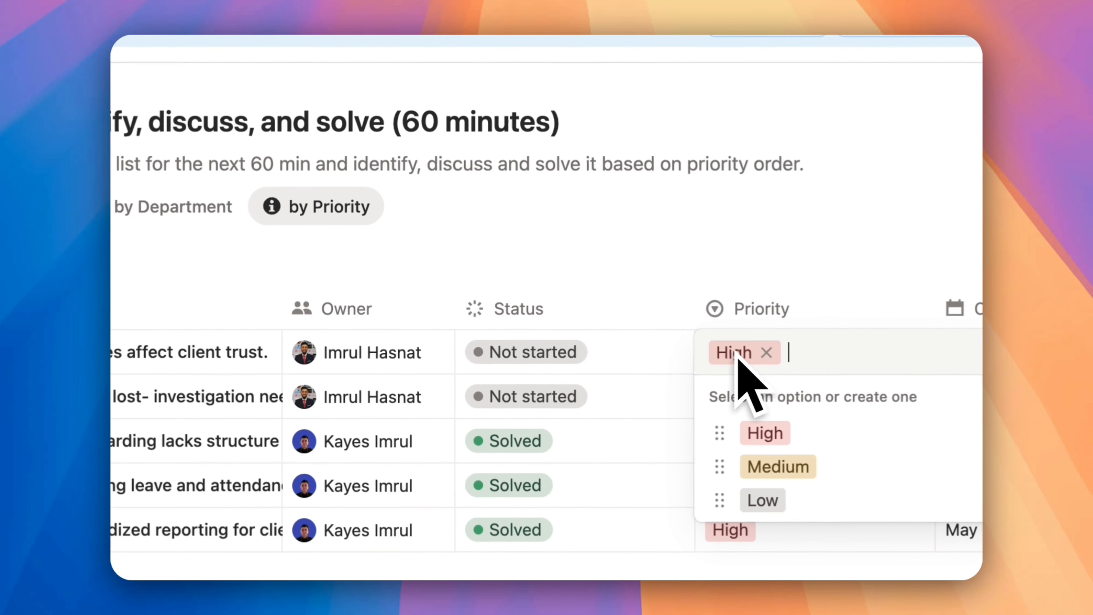
click(373, 234)
click(627, 289)
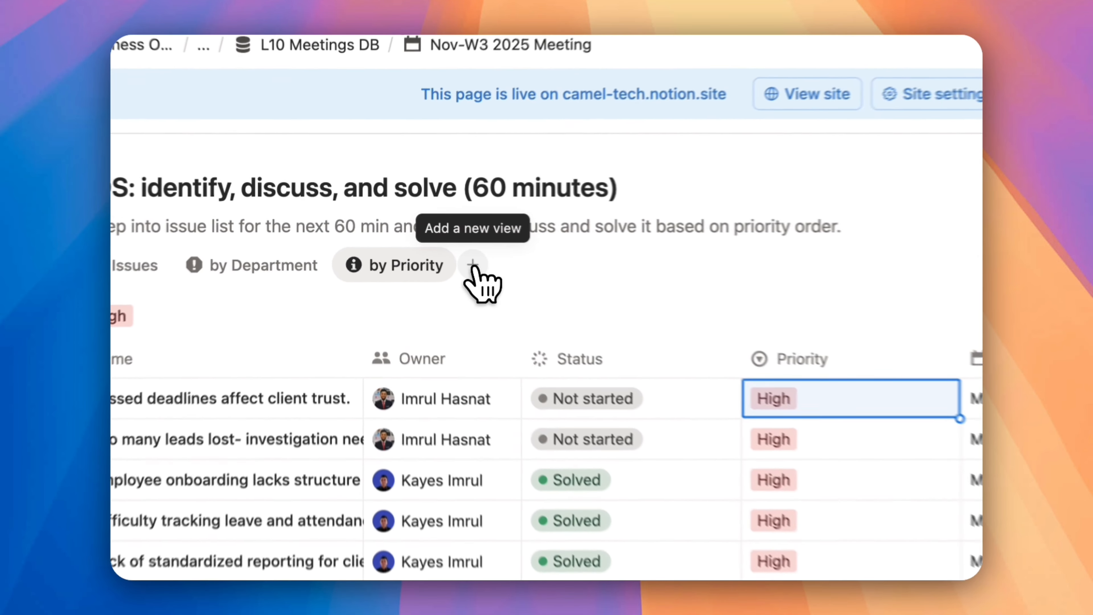
Add a table view named Solved to the IDS issues database and filter it to statuses in the Complete group
click(414, 234)
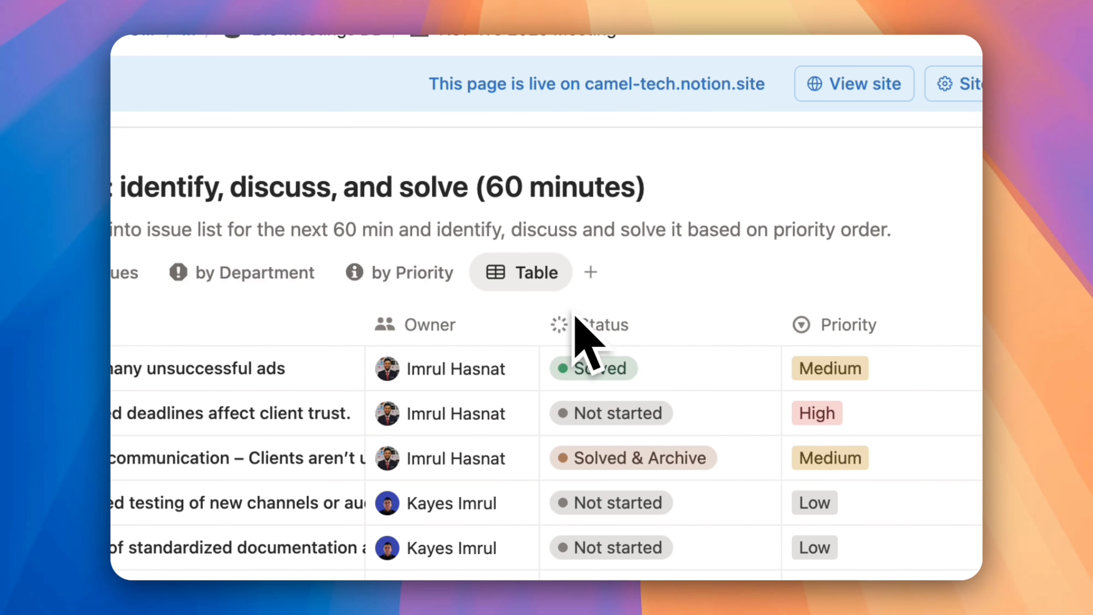
text(Solved)
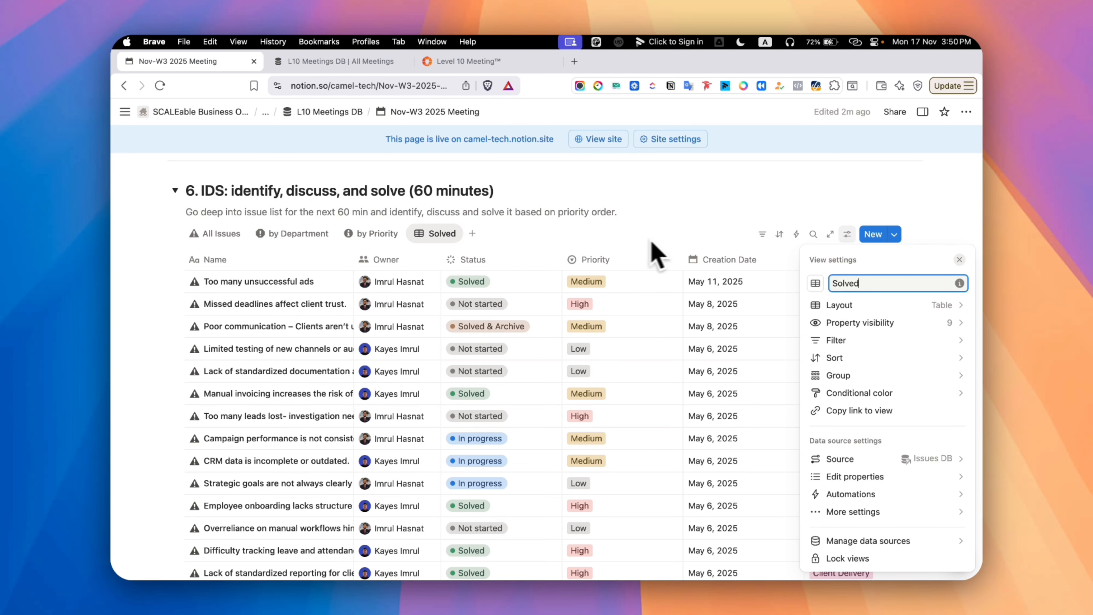
click(762, 233)
click(762, 234)
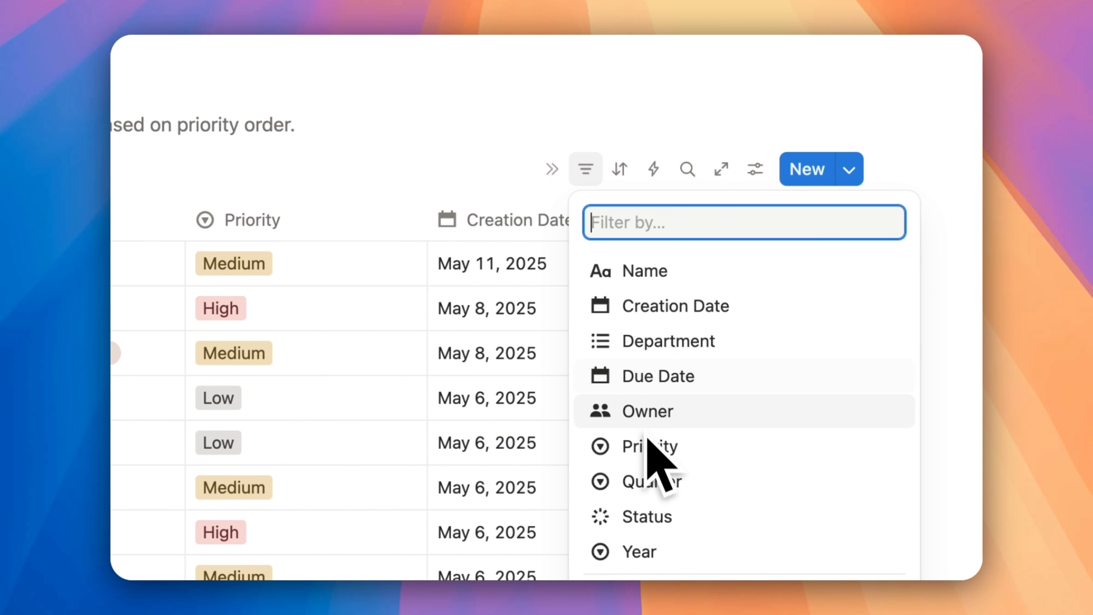
click(646, 516)
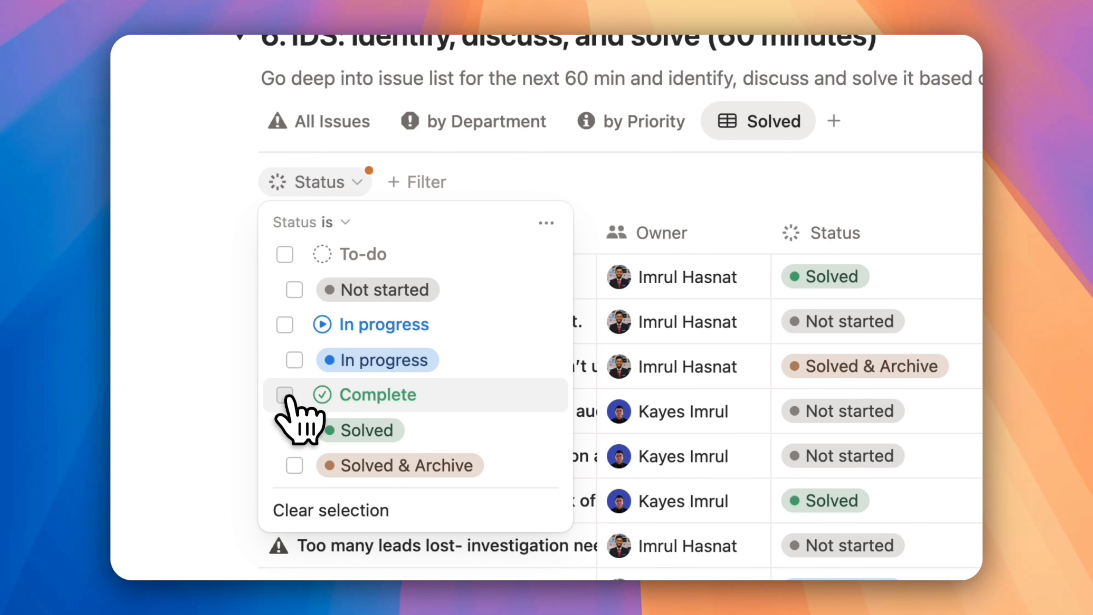
click(285, 394)
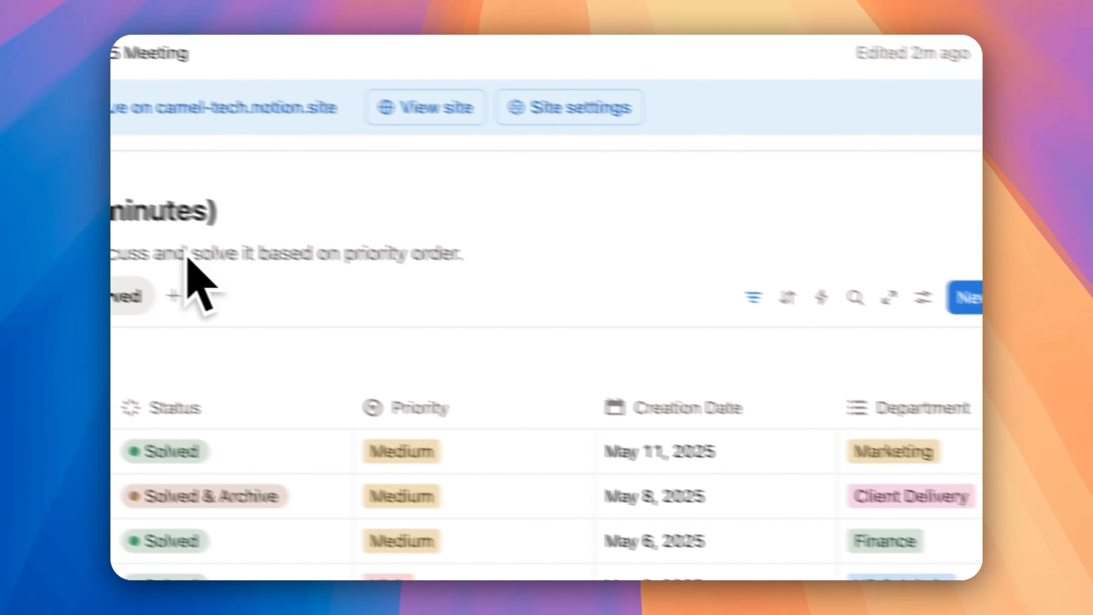
Filter the by Priority issues view so that Status is not Complete
click(304, 329)
click(753, 297)
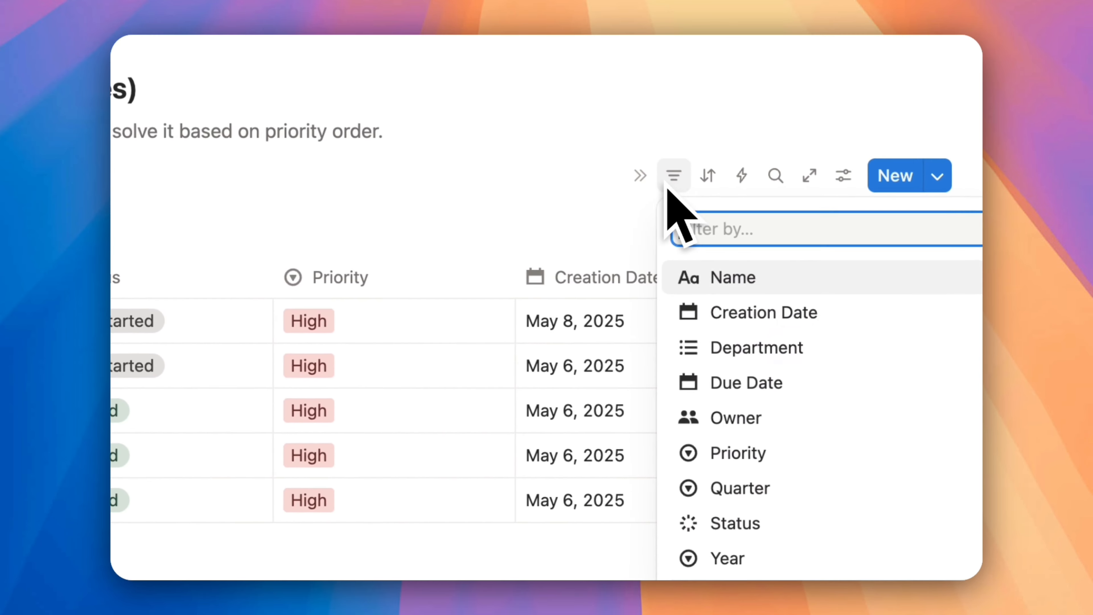
click(734, 523)
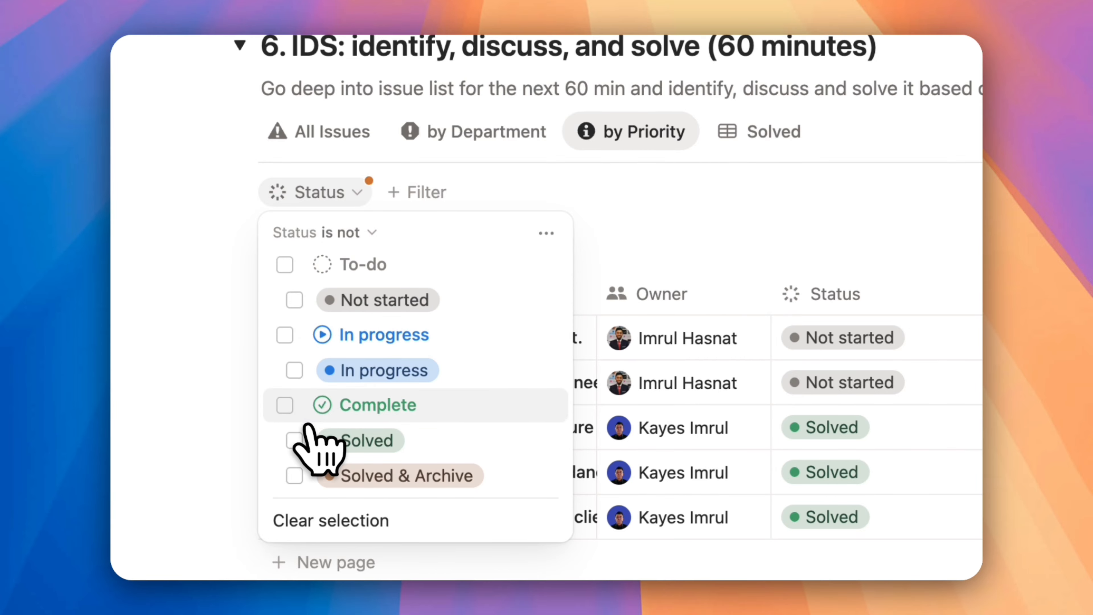
click(850, 284)
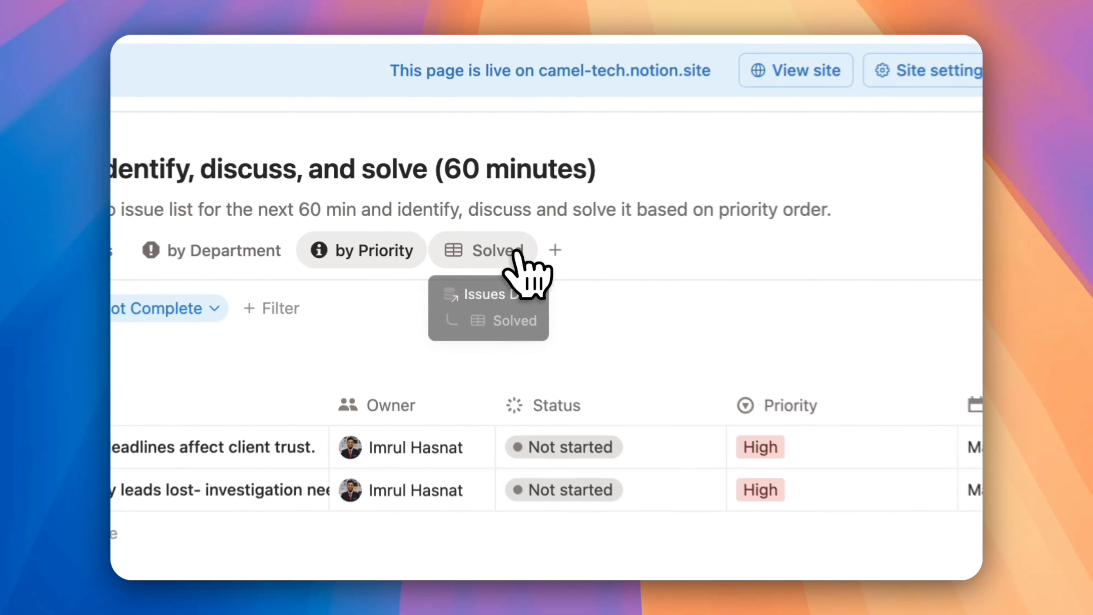
Review the issues and their properties in the Solved view and return to the by Priority view
click(452, 236)
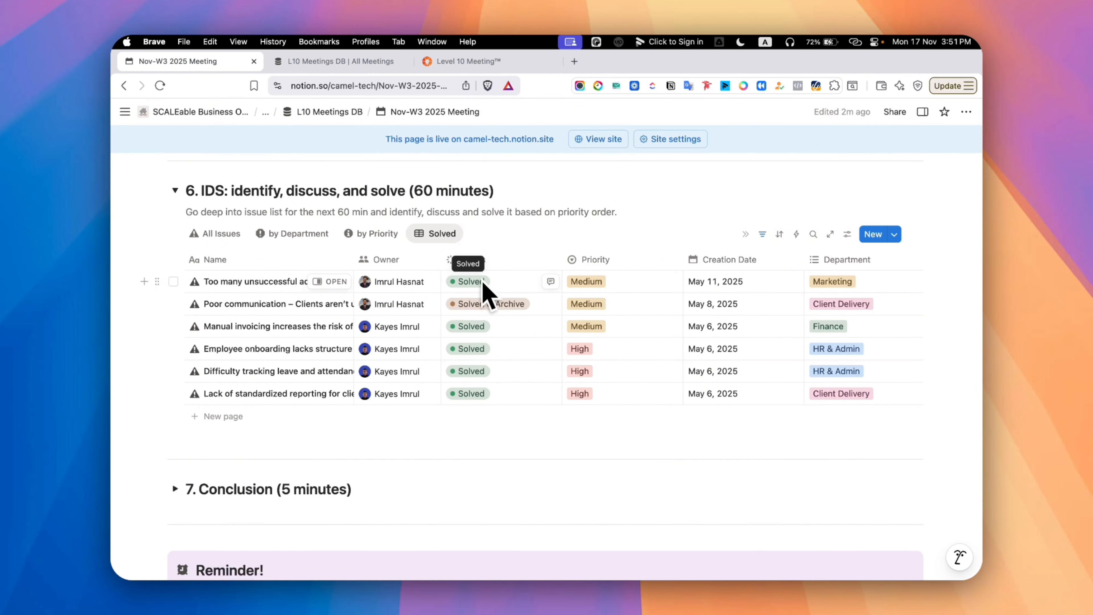
scroll(702, 318, right, 5)
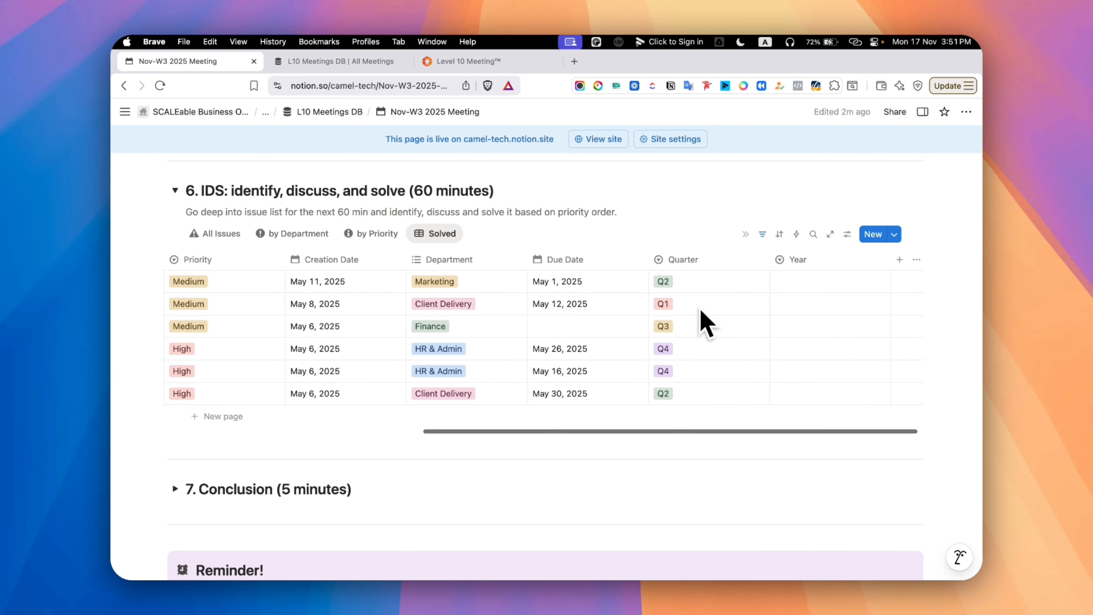
click(461, 215)
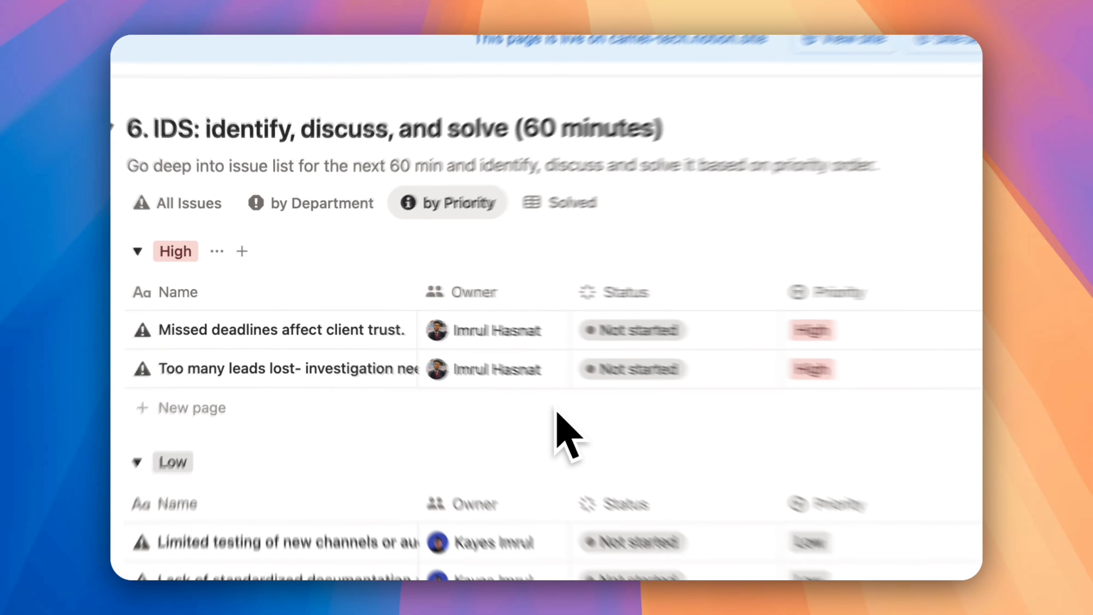
Expand the Conclusion section to show its To Do List
scroll(442, 368, down, 10)
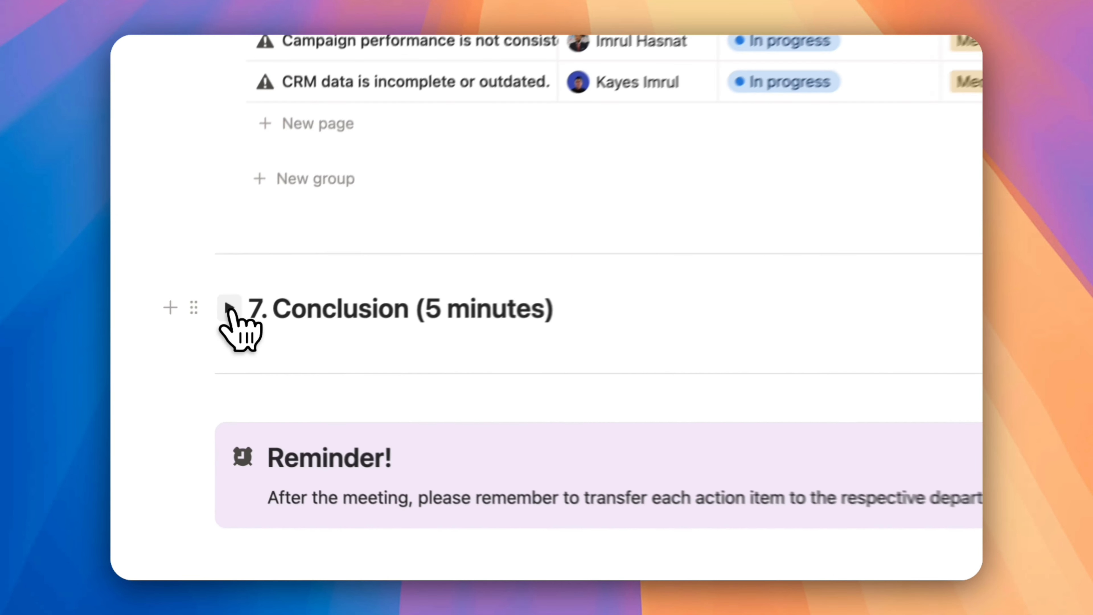
click(175, 354)
scroll(327, 371, down, 5)
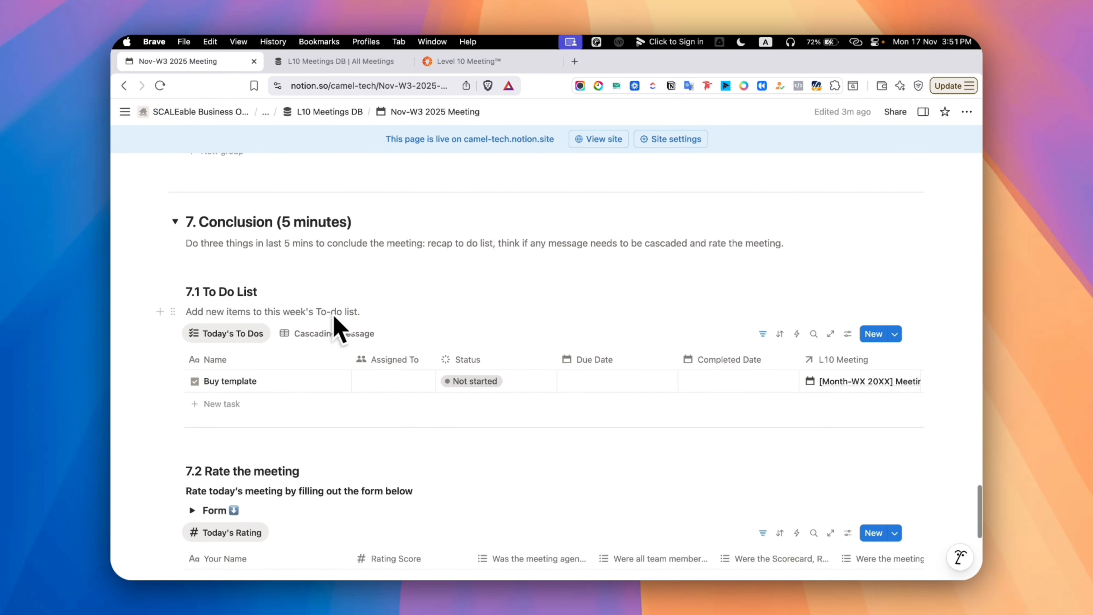
Add two tasks to Today's To Dos, named Fix website and Post on linkedin
click(234, 310)
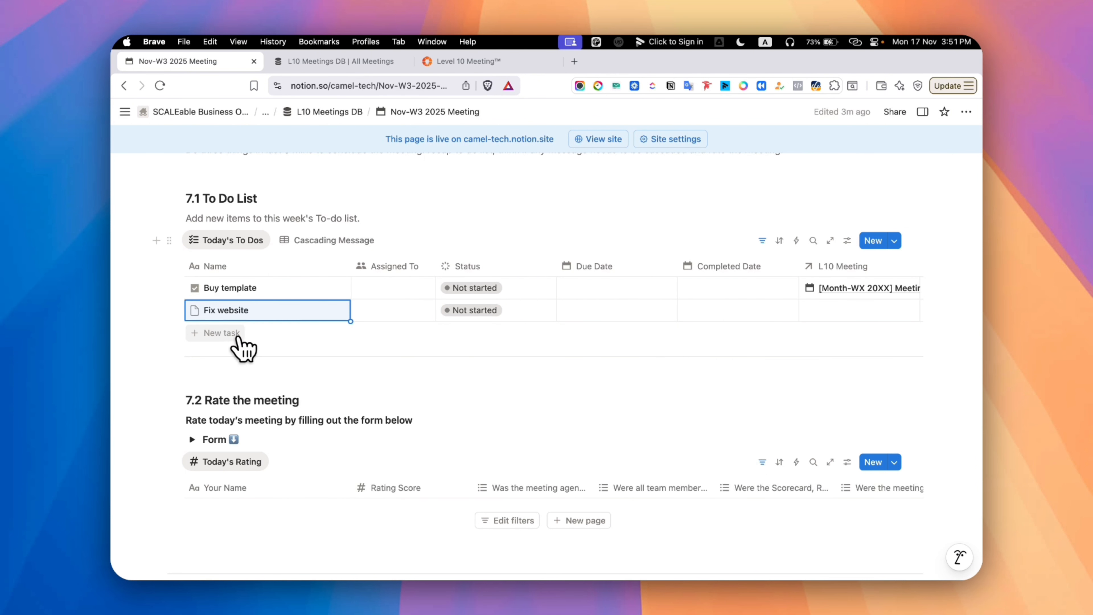
click(236, 336)
text(Post on linkedin)
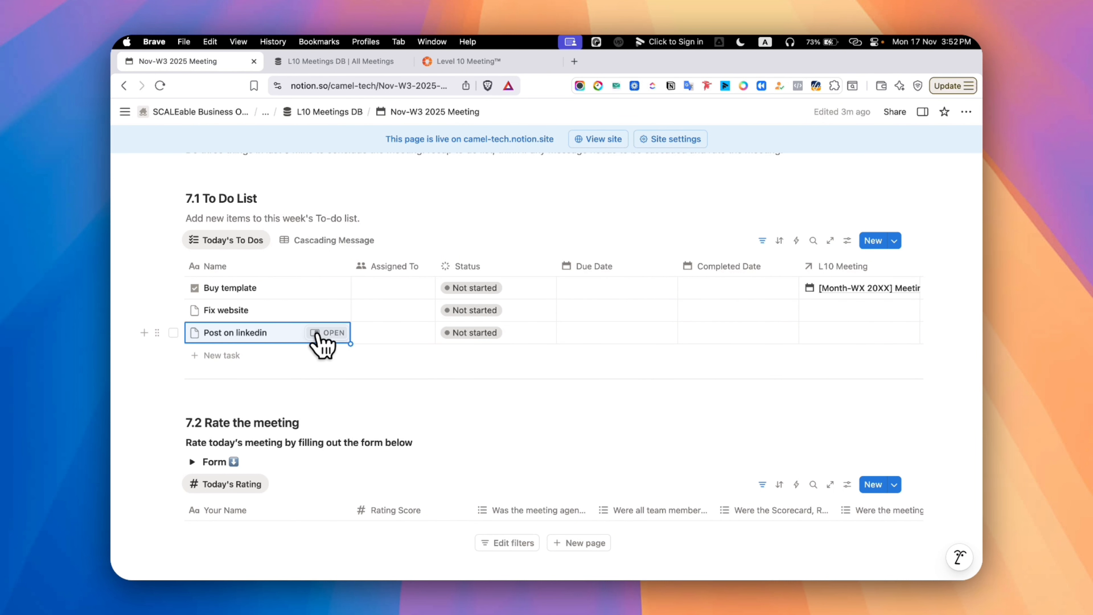
Assign the Post on linkedin task to yourself and the Fix website task to the other team member
click(392, 333)
click(391, 373)
click(392, 311)
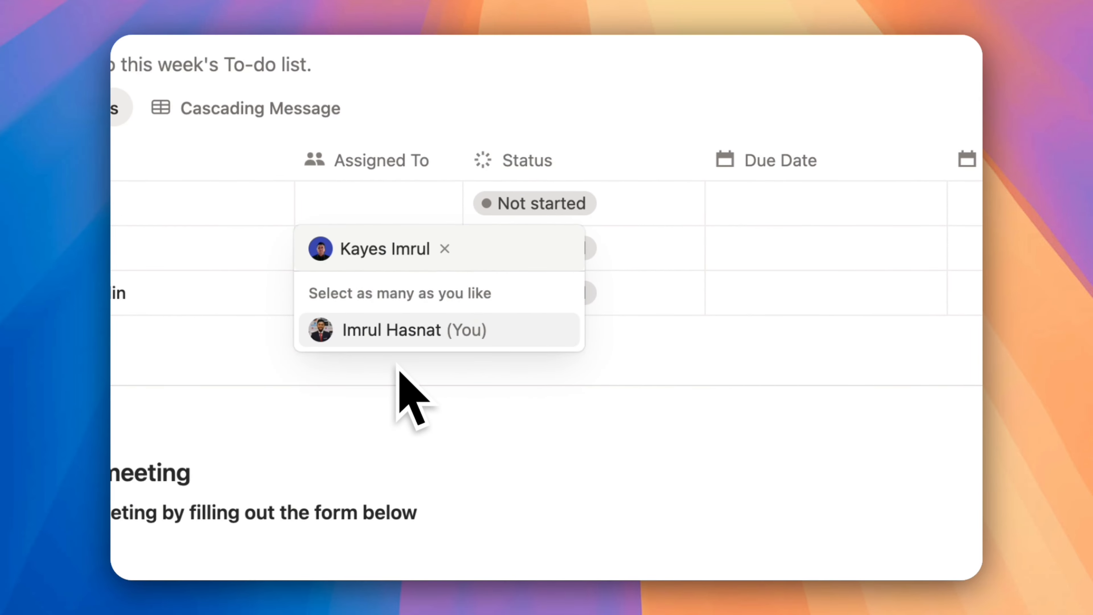
Set the due dates to November 19, 2025 for Fix website and November 20, 2025 for Post on linkedin
click(774, 249)
click(632, 404)
key(Escape)
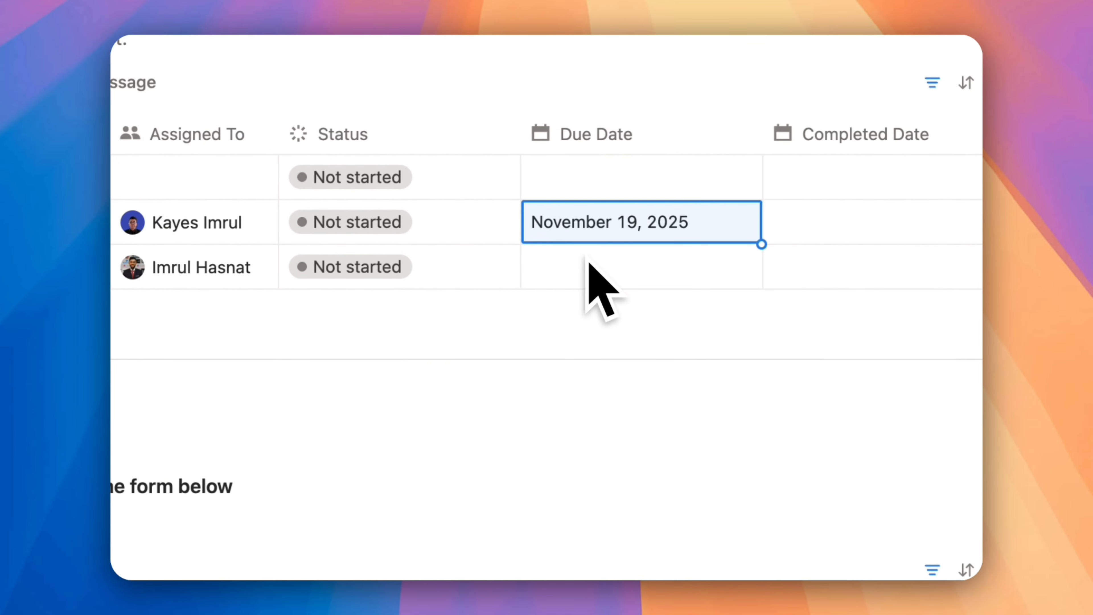
click(771, 280)
key(Escape)
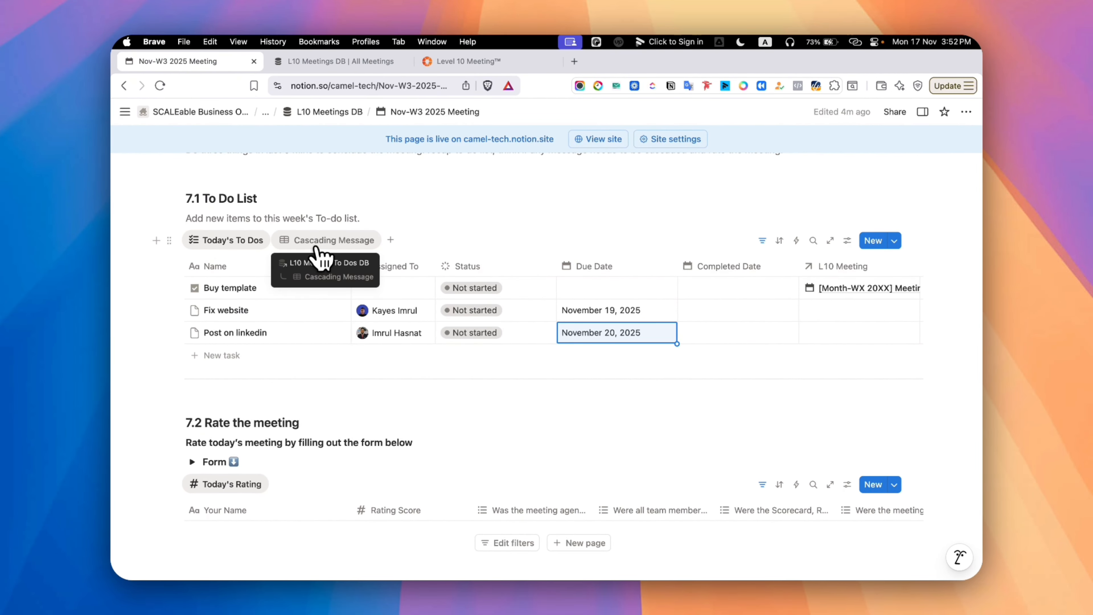
Add two tasks to the Cascading Message view, named Inform HR about pay raise and Talk to IT to upgrade Notion plan
click(321, 241)
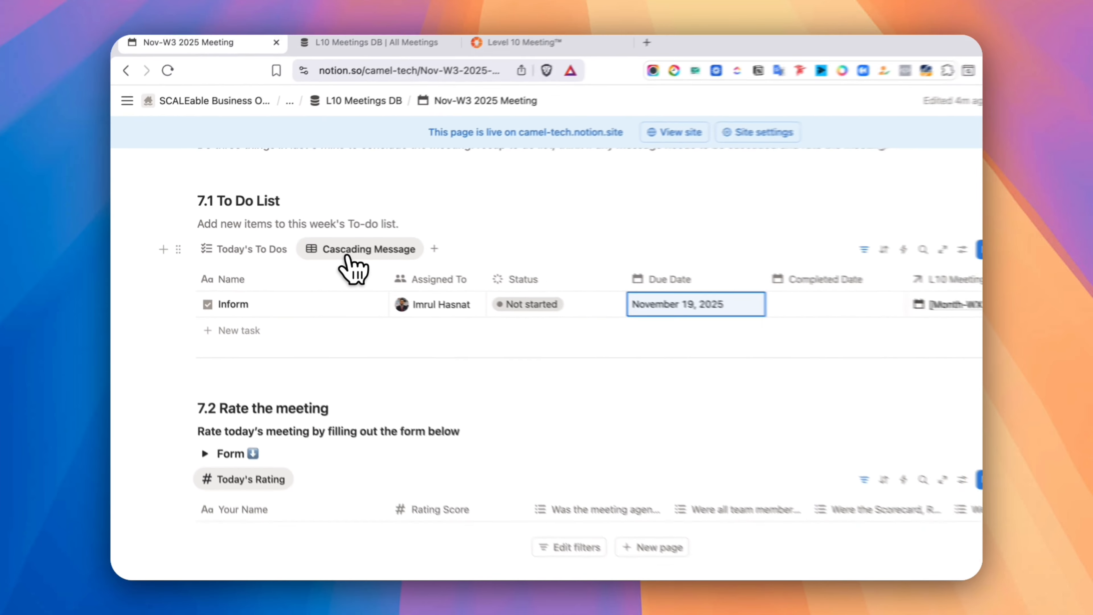
click(243, 330)
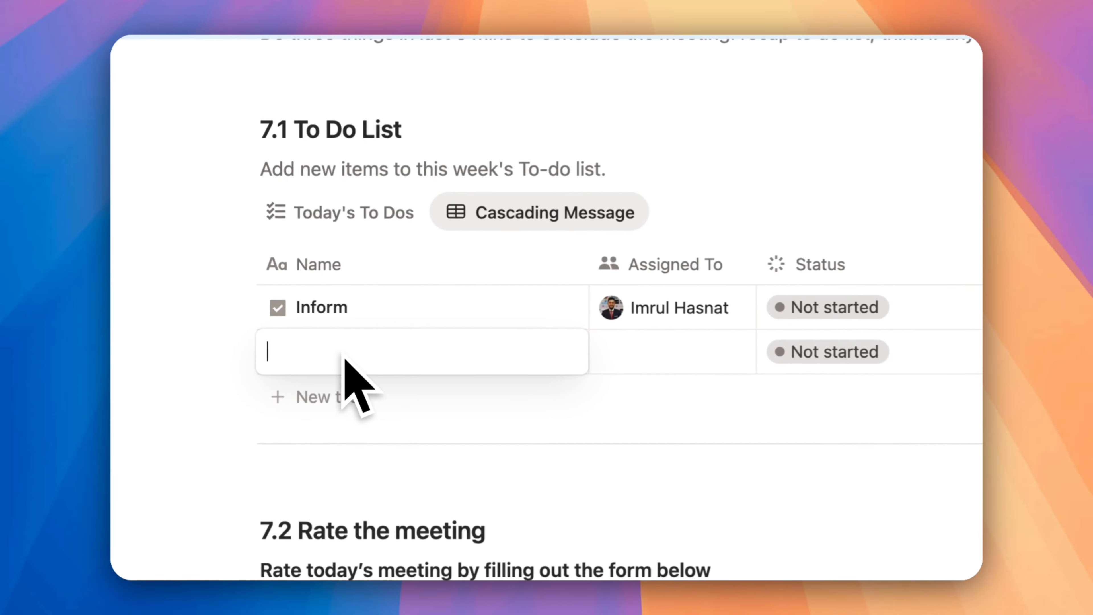
text(Inform HP abo)
text(ut pay rasie)
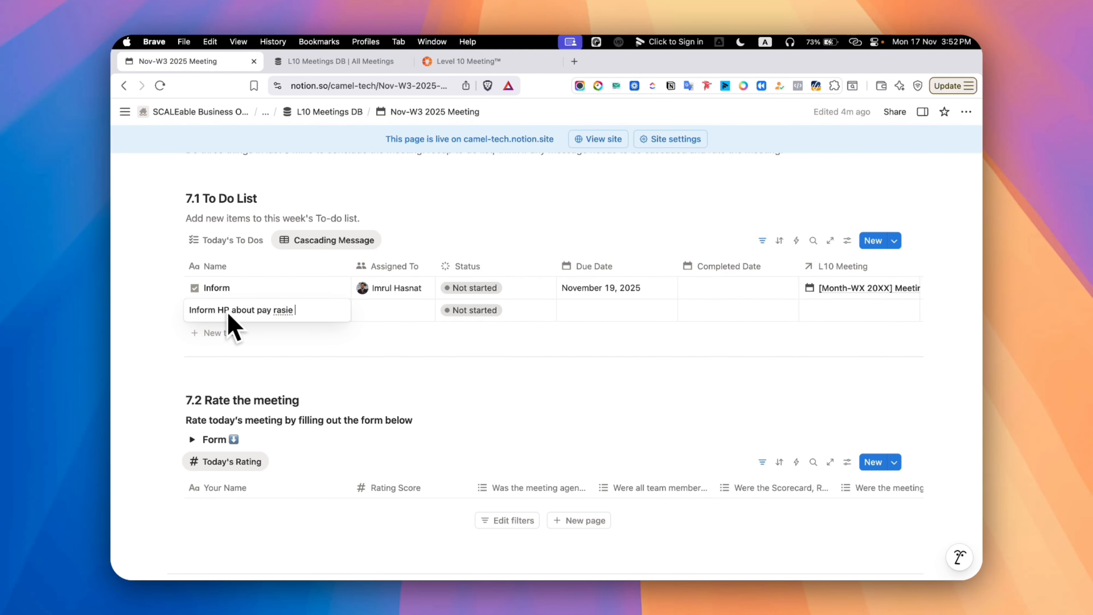
key(Return)
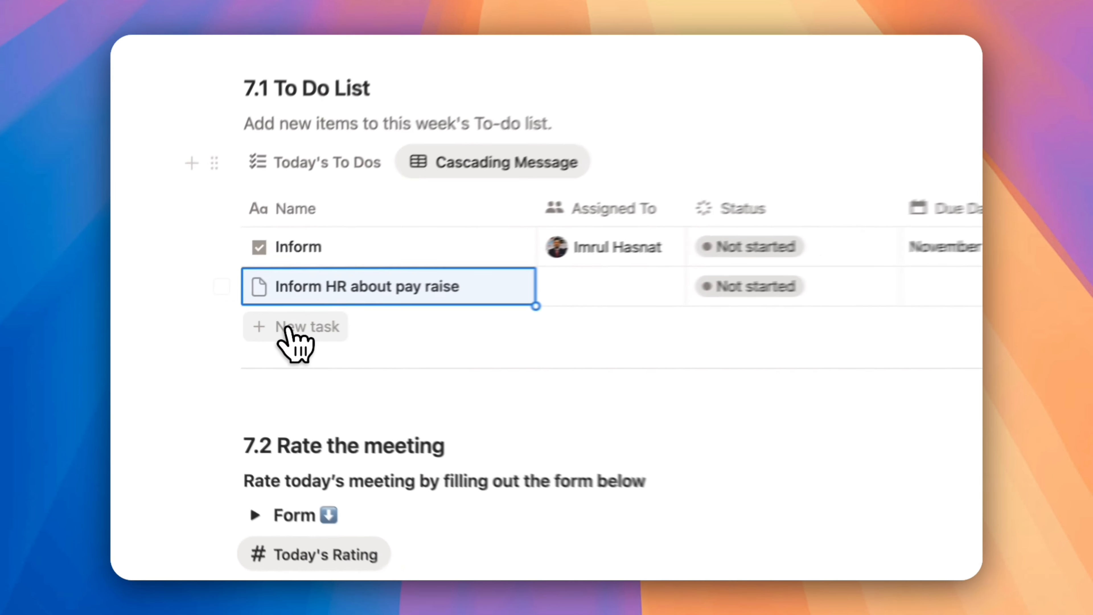
click(211, 335)
text(Talk to IT to upgrade Notion plan)
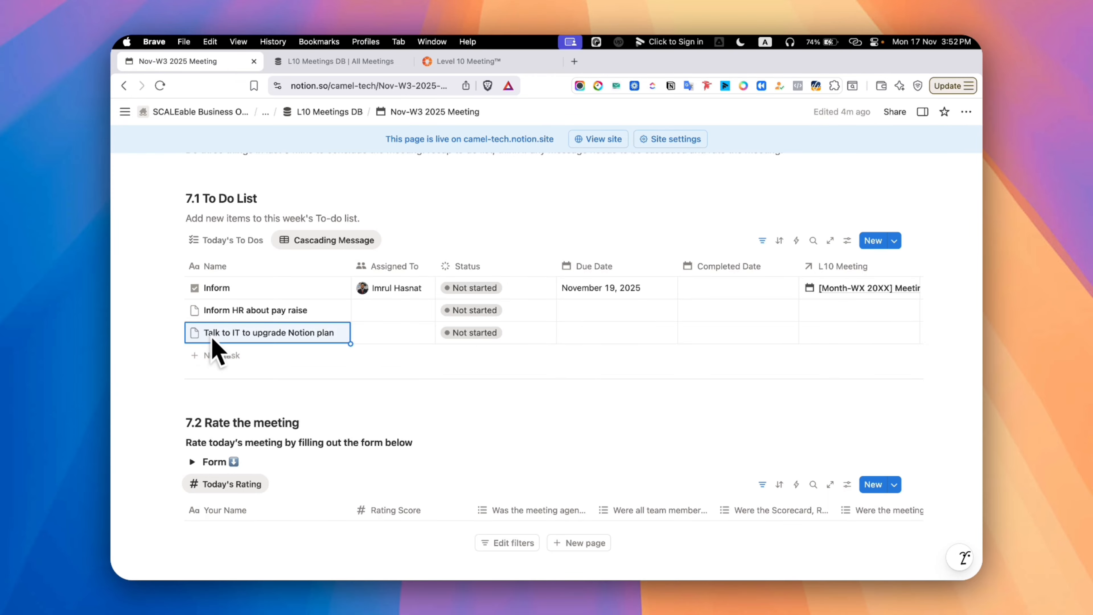
Assign the Inform HR about pay raise task to yourself and the Talk to IT to upgrade Notion plan task to the other team member
click(390, 311)
click(401, 352)
click(359, 386)
click(389, 333)
click(395, 391)
click(328, 401)
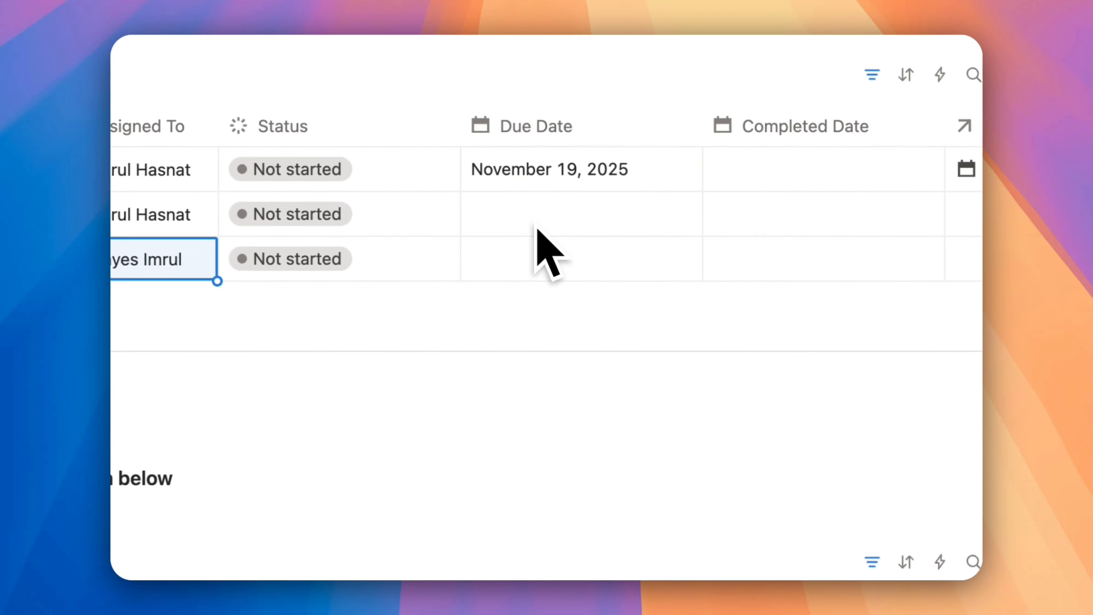
Set the due dates to November 20, 2025 for the HR pay raise task and November 18, 2025 for the IT task
click(594, 311)
click(651, 425)
click(486, 260)
click(547, 427)
Link both new cascading message tasks to the Nov-W3 2025 Meeting
click(955, 214)
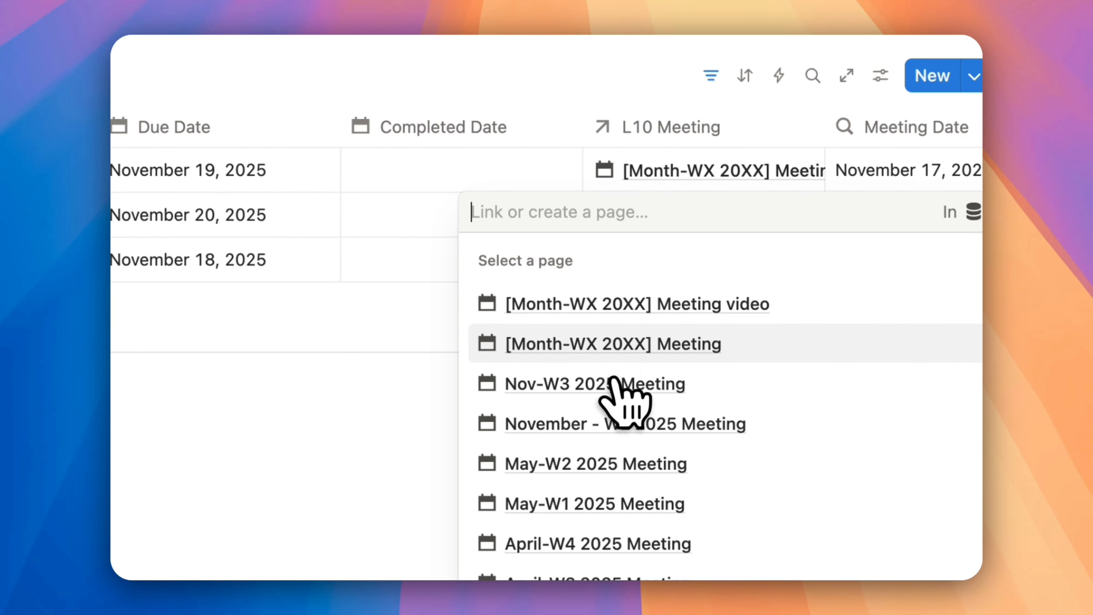
click(609, 381)
click(953, 258)
click(560, 344)
key(Escape)
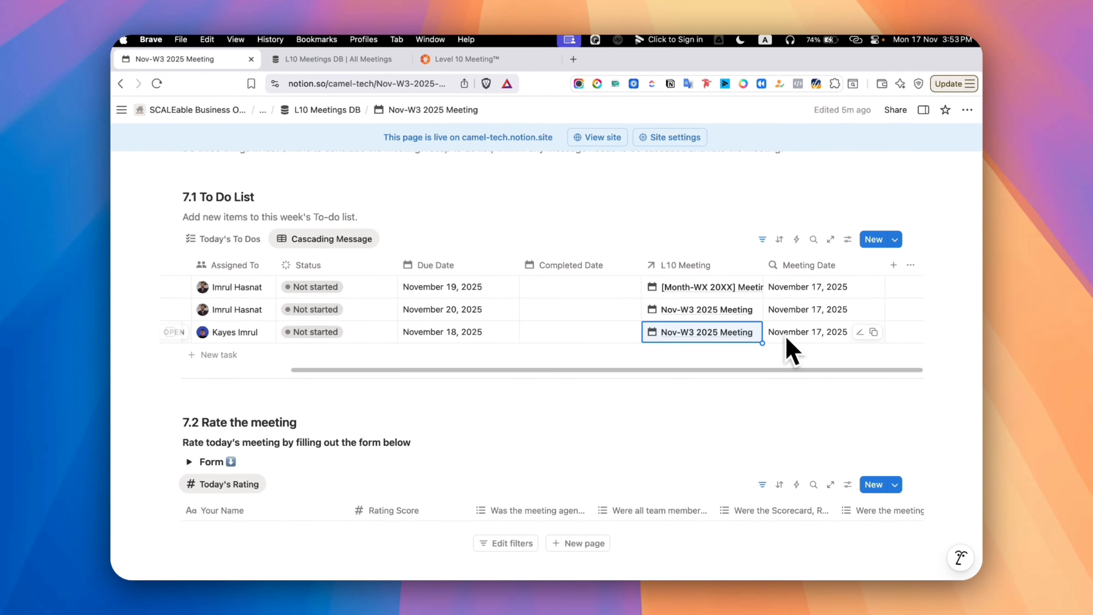
Expand the rating form under Rate the meeting and select Nov-W3 2025 Meeting as its L10 meeting
scroll(354, 344, down, 4)
click(192, 310)
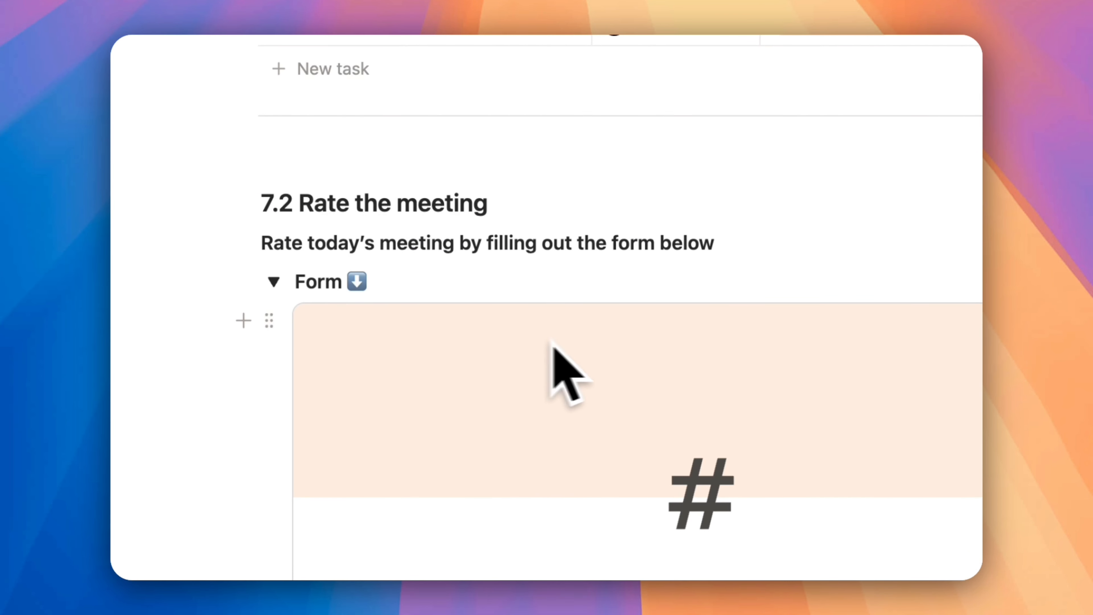
click(841, 318)
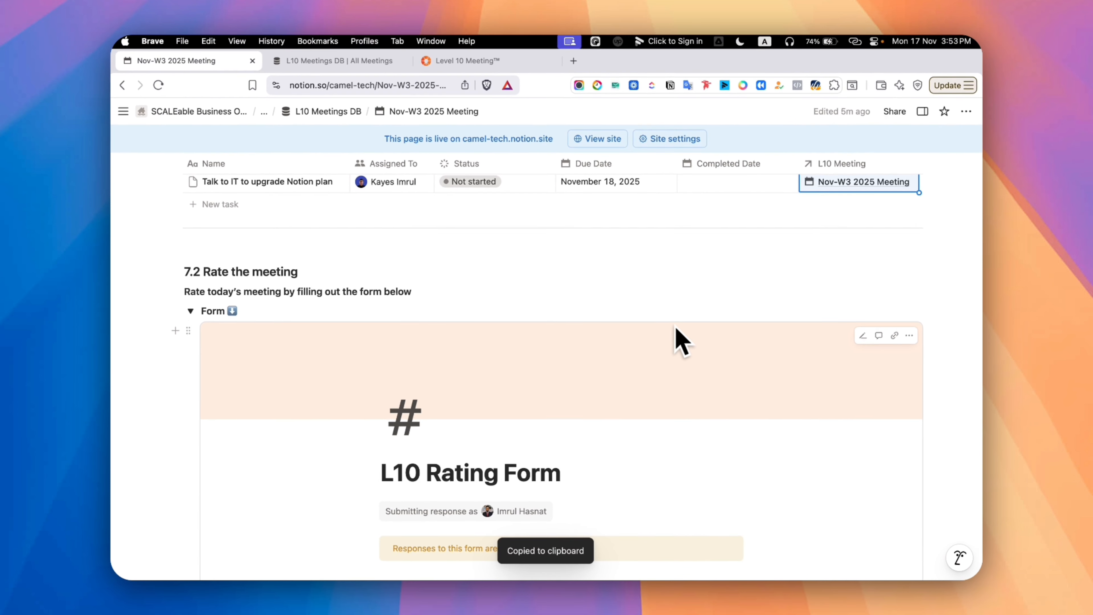
scroll(478, 312, down, 5)
click(645, 229)
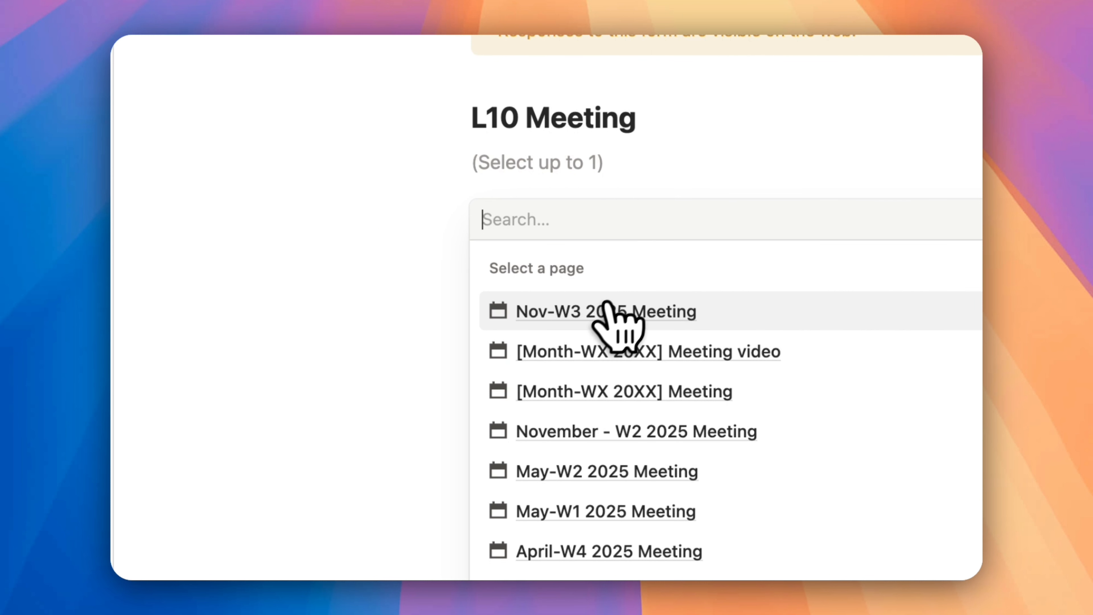
click(610, 313)
Enter your first name and an overall meeting rating of 6 in the L10 Rating Form
scroll(508, 310, down, 3)
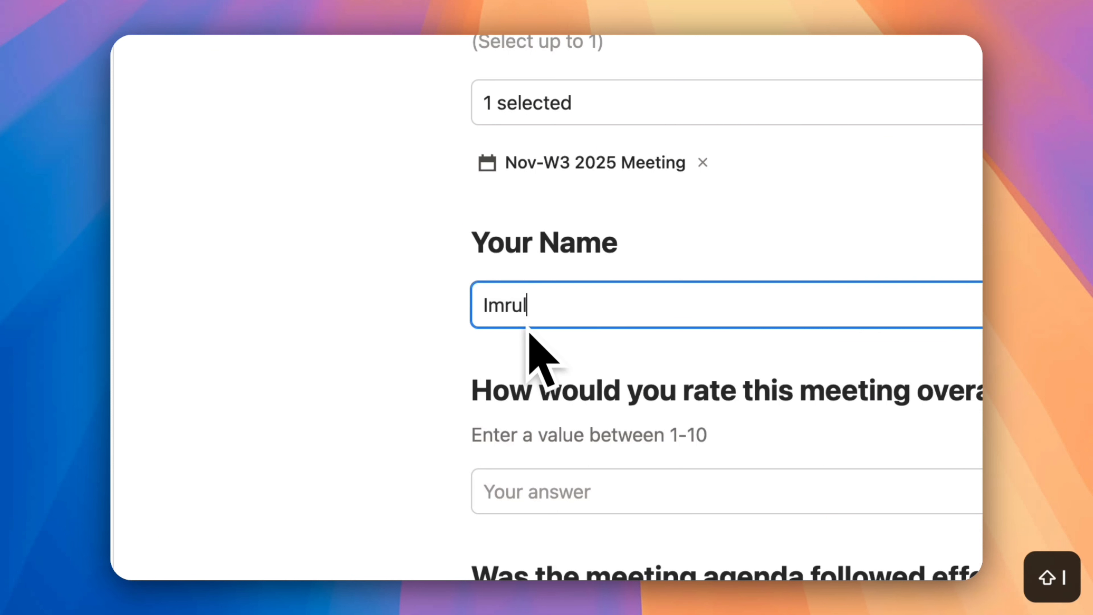
scroll(555, 389, down, 3)
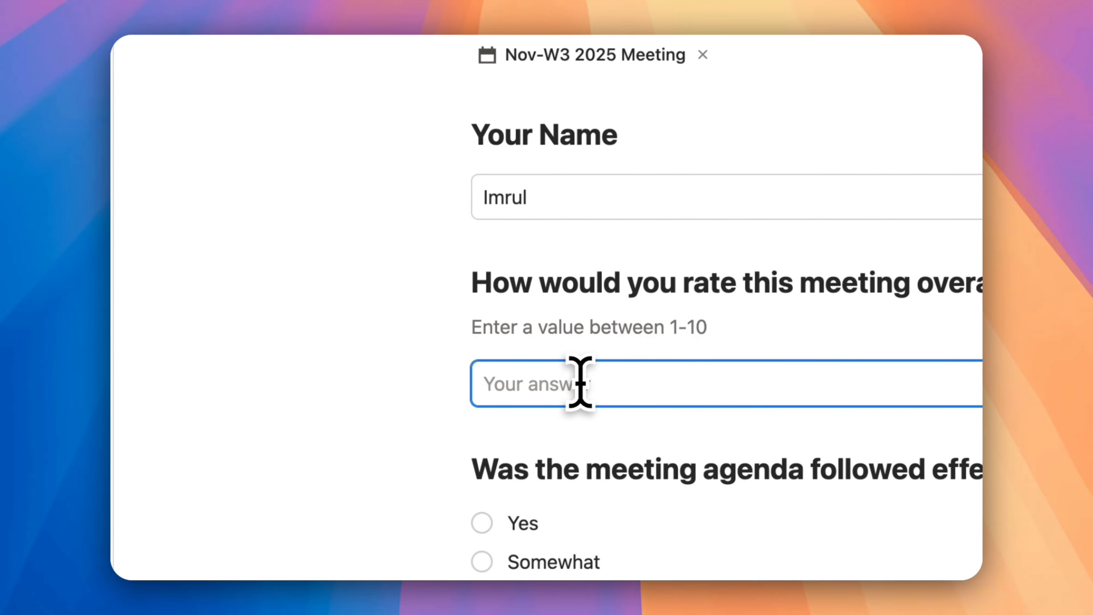
text(6)
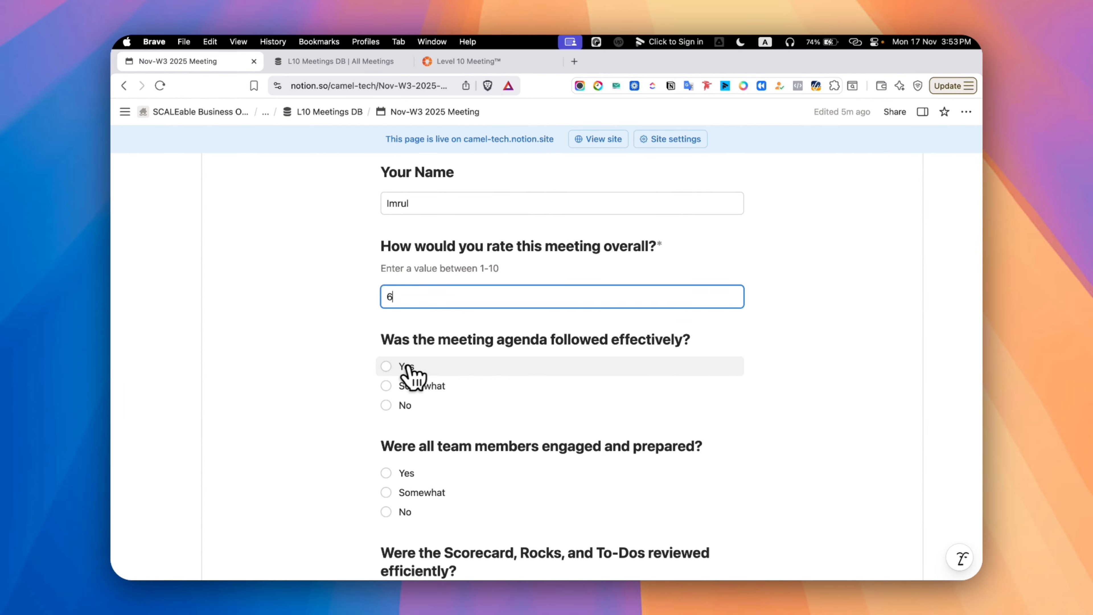
Answer Yes to the form's questions on agenda, team engagement, Scorecard, Rocks and To-Dos review, and clear takeaways
click(388, 367)
scroll(430, 379, down, 3)
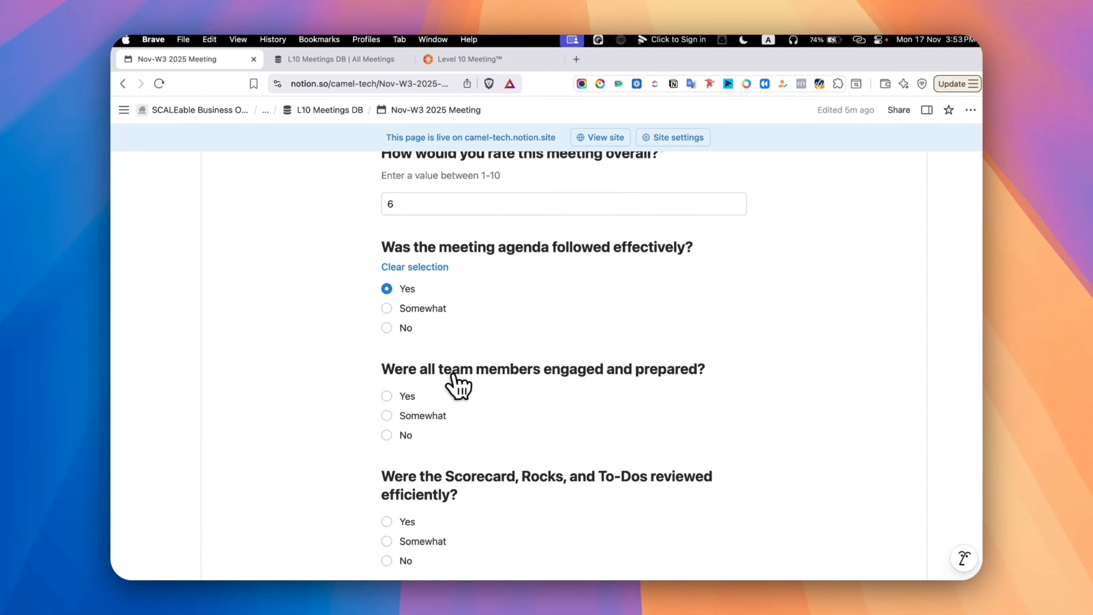
scroll(459, 386, down, 2)
click(386, 352)
scroll(457, 357, down, 3)
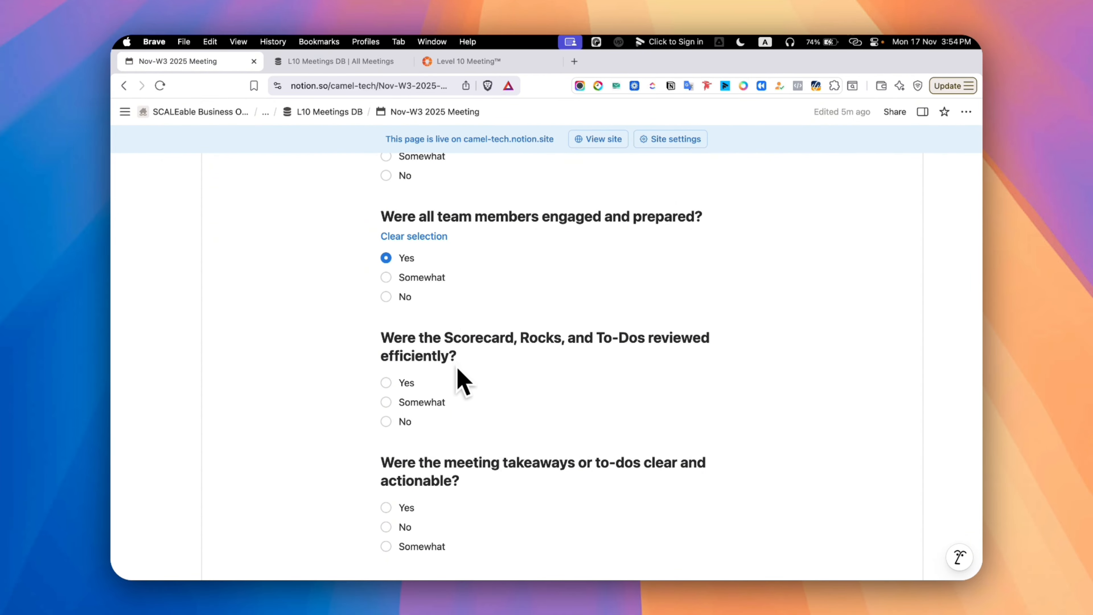
click(386, 383)
scroll(461, 379, down, 3)
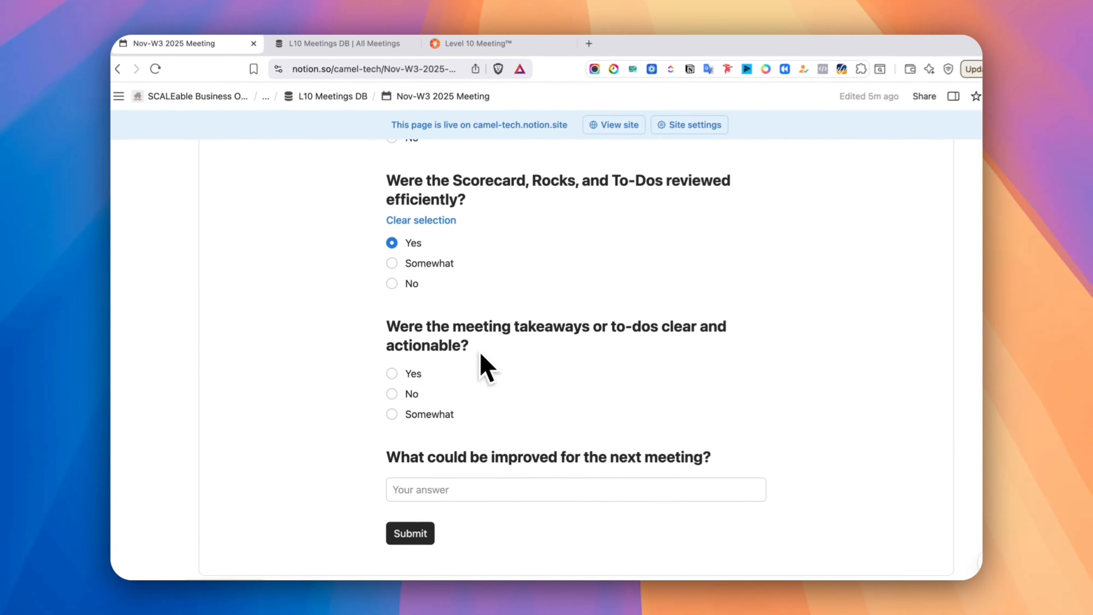
click(386, 377)
Enter "Everyone should fill up their part beforehand" as the improvement for the next meeting and submit the form
scroll(391, 379, down, 3)
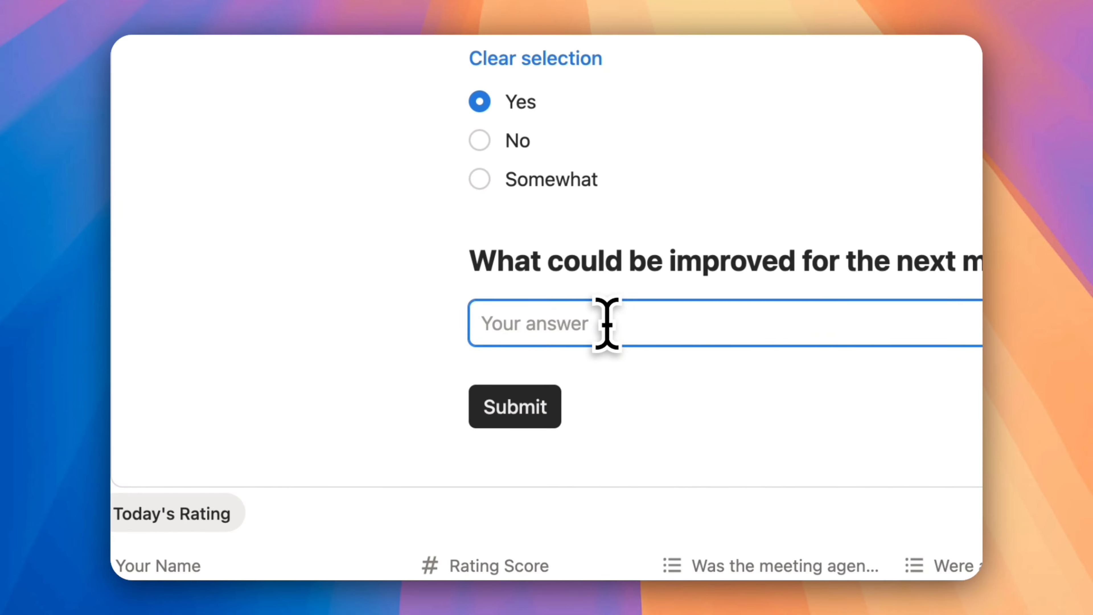
text(Everyone should fill up their part beforehand)
click(516, 411)
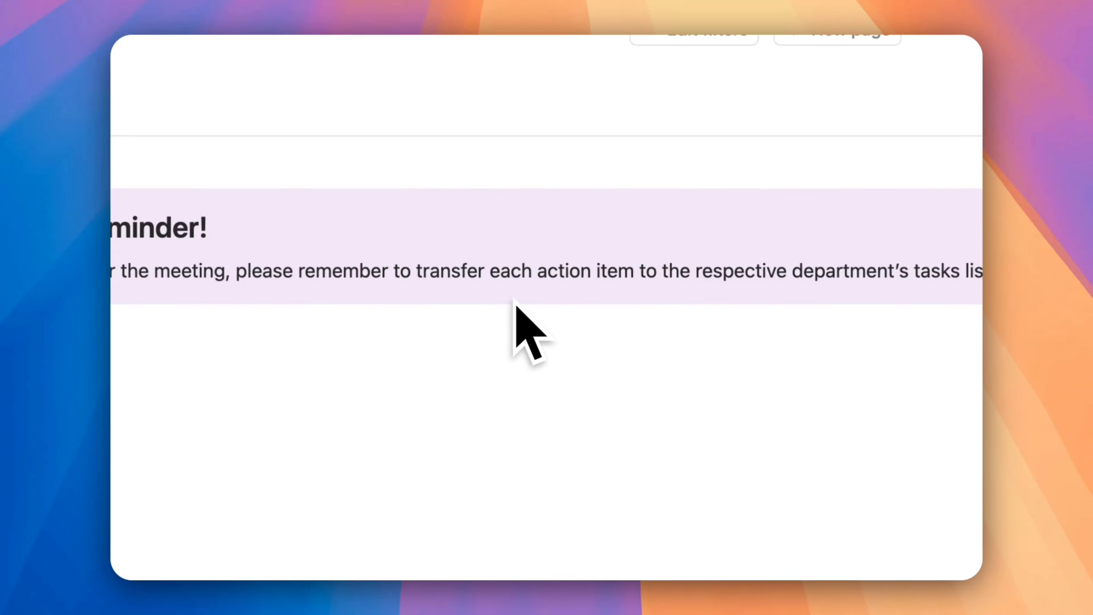
Add the other team member to Today's Rating with a rating score of 9, and check the improvement feedback column
scroll(513, 305, up, 8)
scroll(513, 310, down, 5)
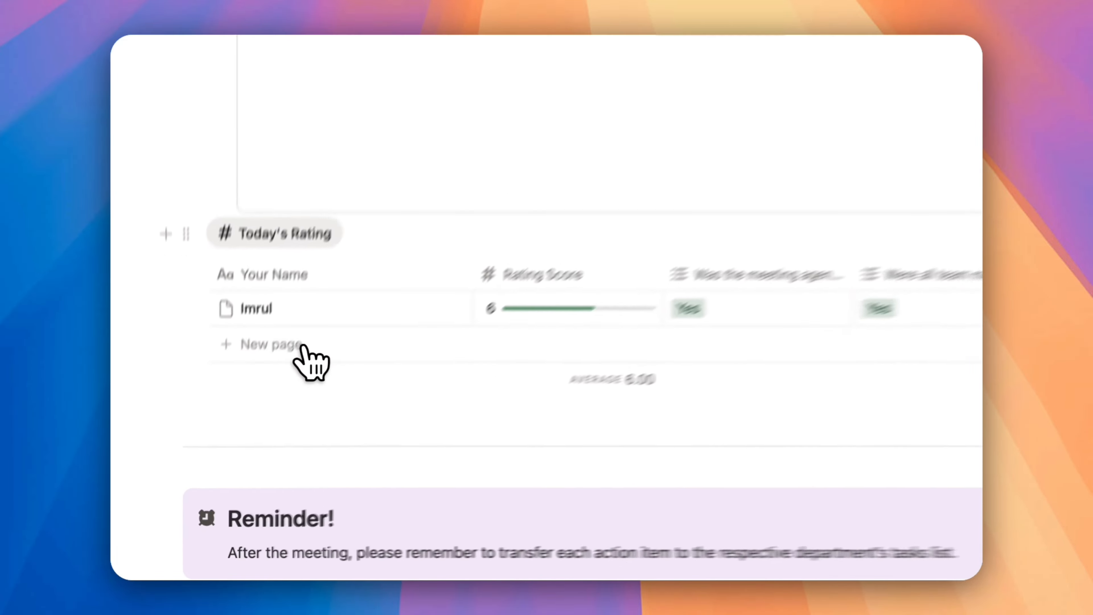
click(236, 431)
key(Escape)
click(650, 293)
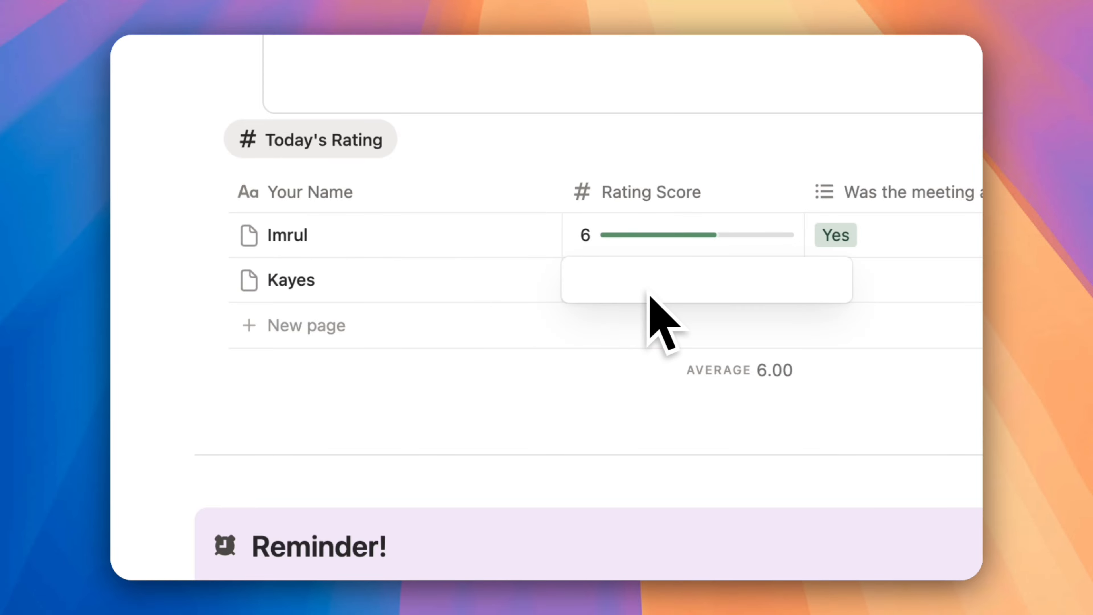
key(Return)
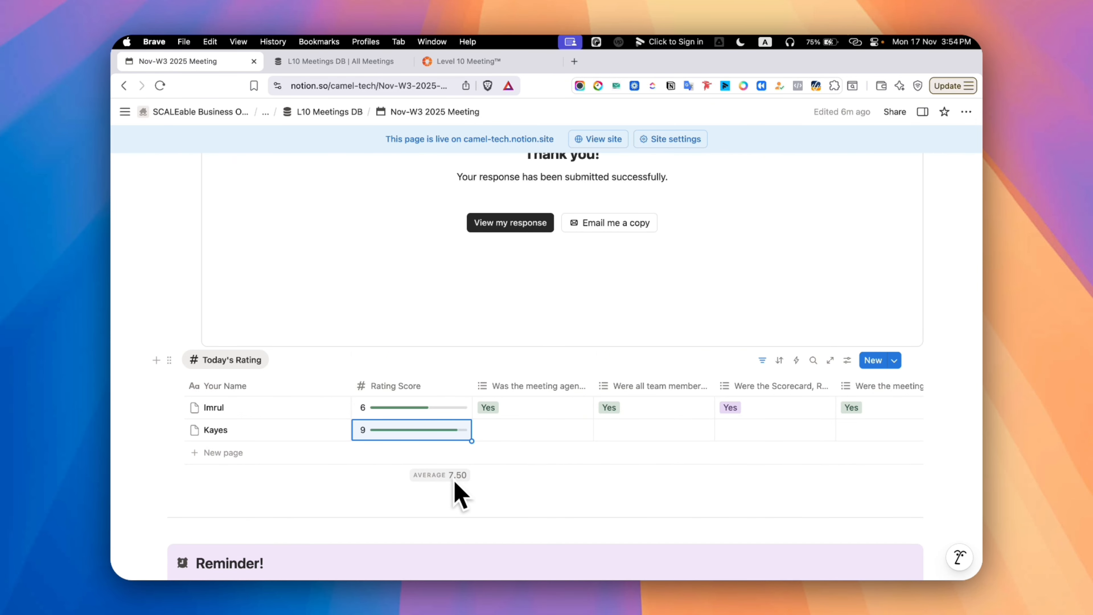
scroll(538, 426, right, 5)
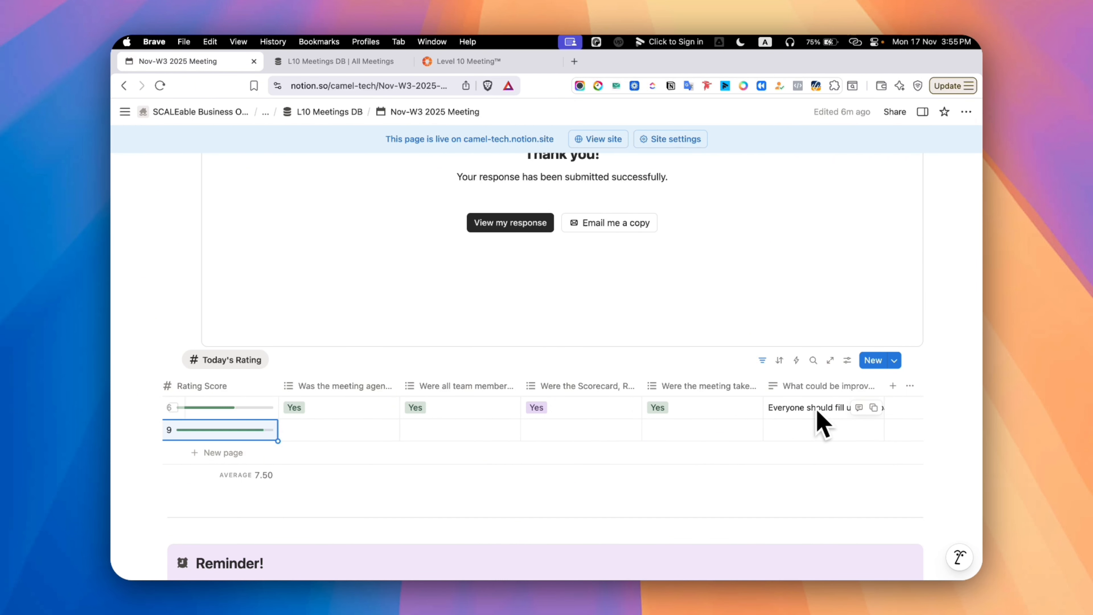
Create a meeting page named Nov-W4 2025 Meeting in the L10 Meetings DB and open it as a full page
scroll(462, 436, up, 20)
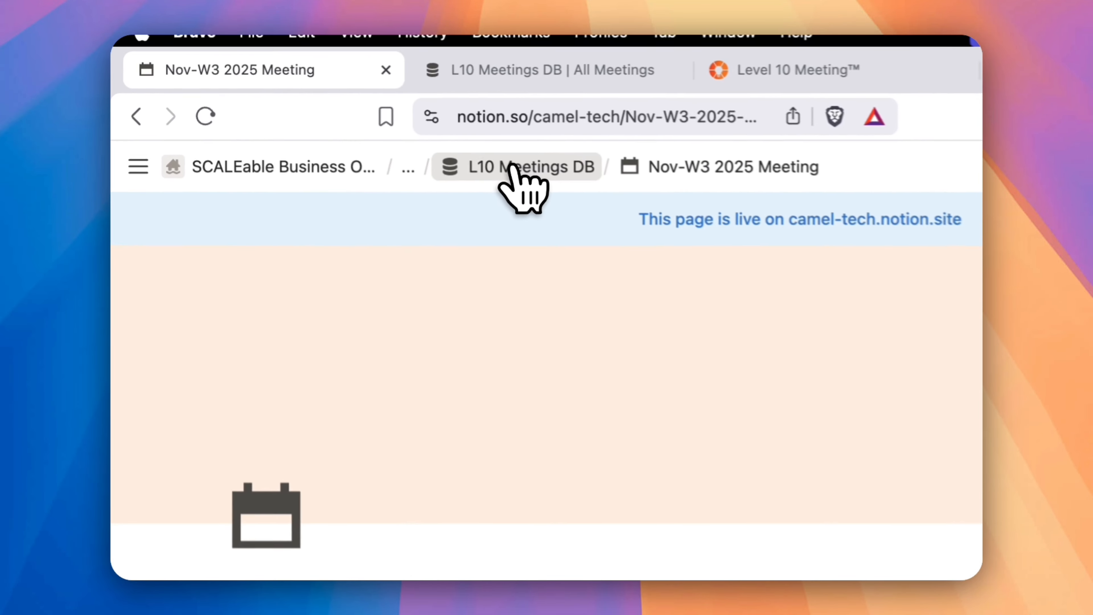
click(318, 114)
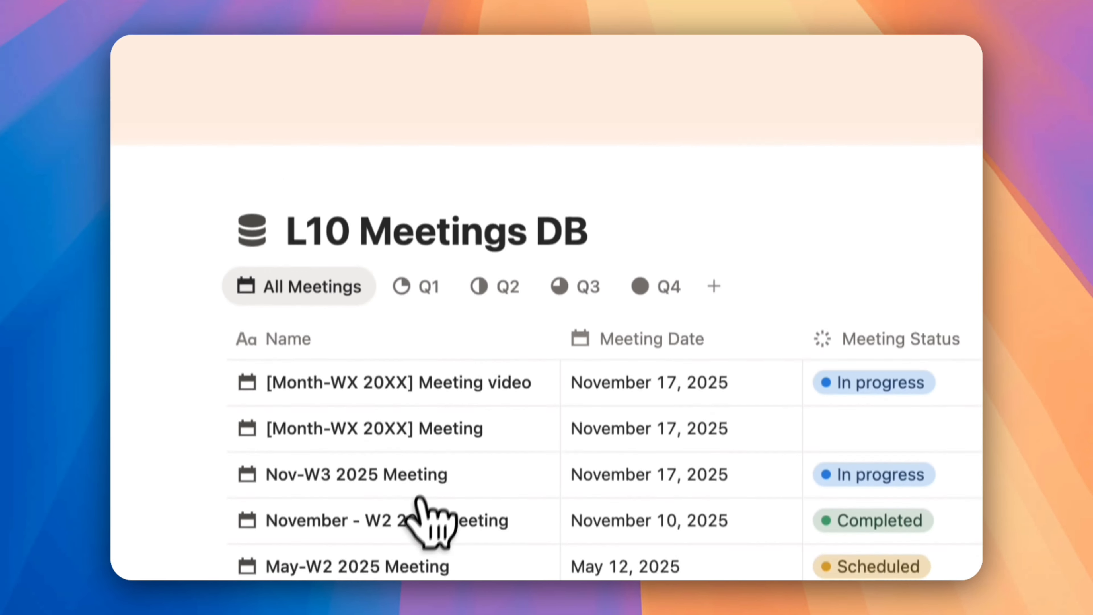
click(326, 477)
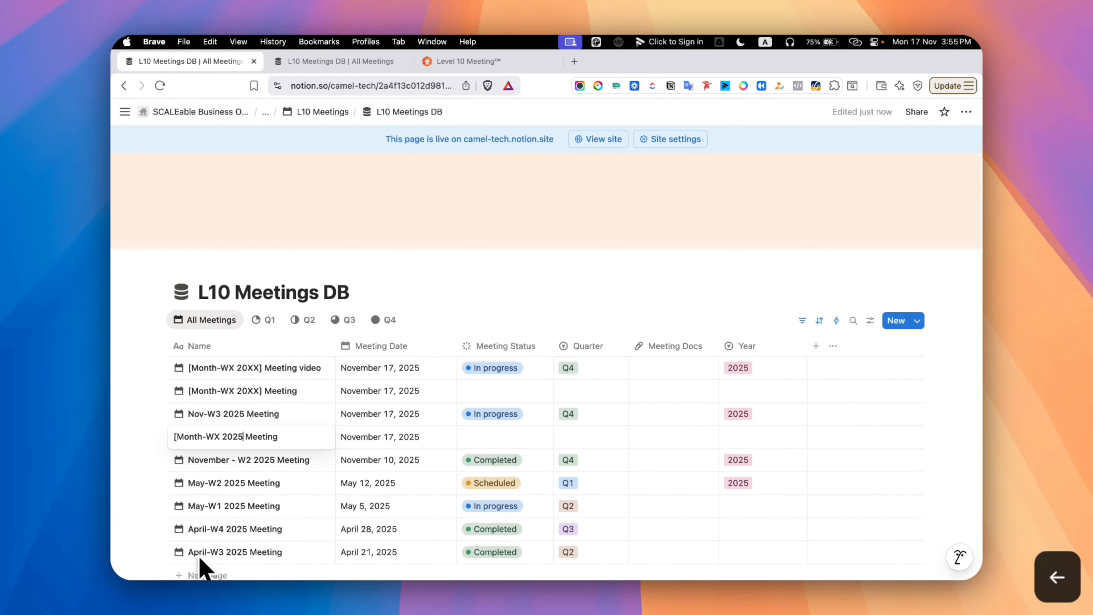
click(311, 437)
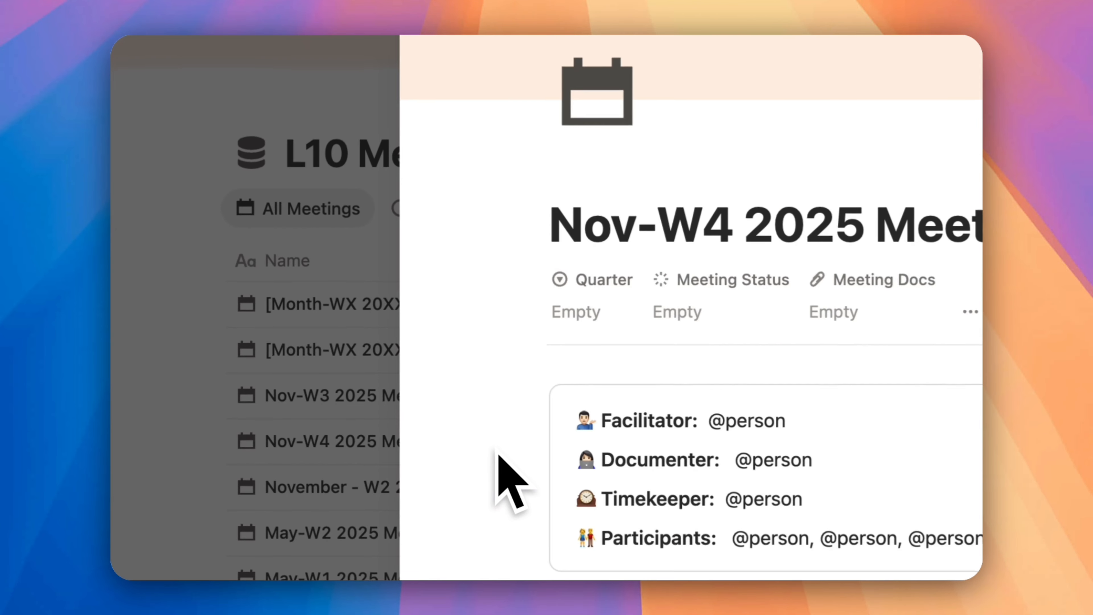
click(271, 156)
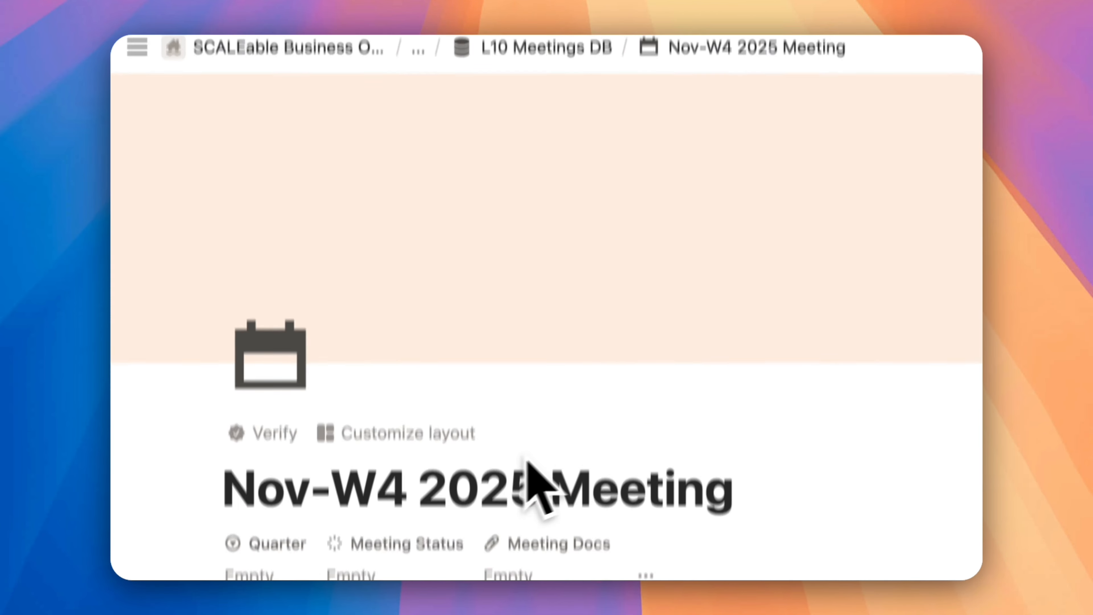
Look through the Nov-W4 meeting's scorecard and expand Last week's action items to review the carried-over to-dos
scroll(528, 463, down, 15)
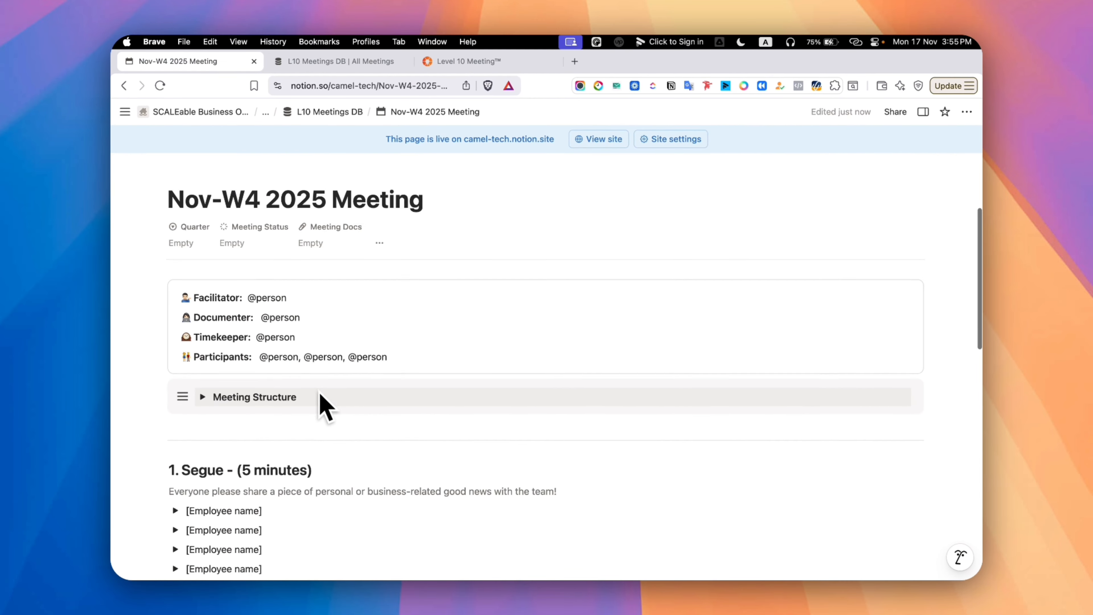
click(236, 274)
scroll(475, 371, down, 15)
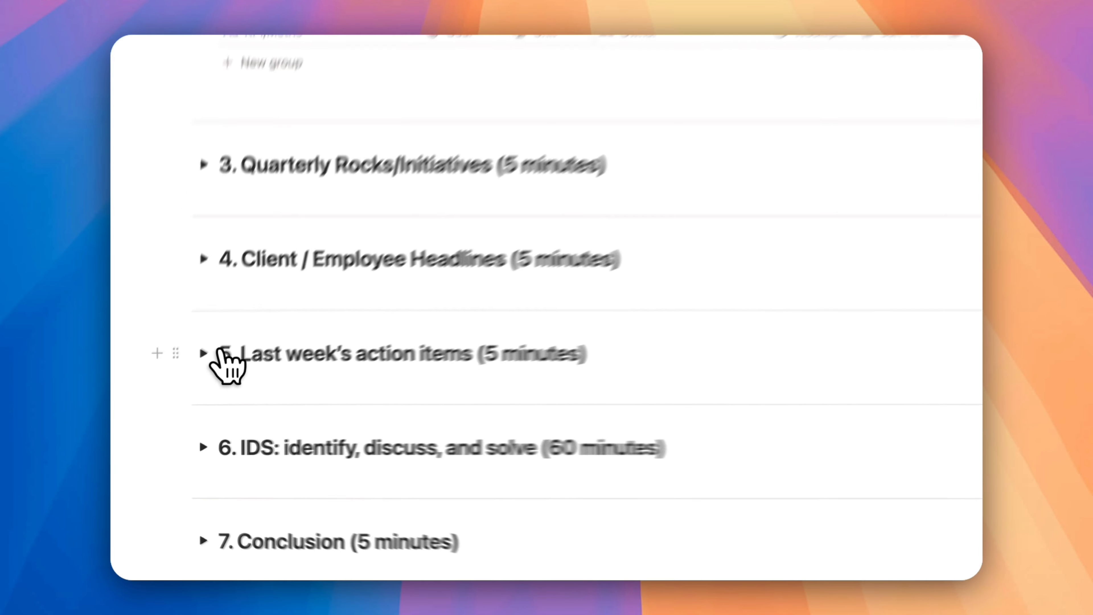
click(215, 352)
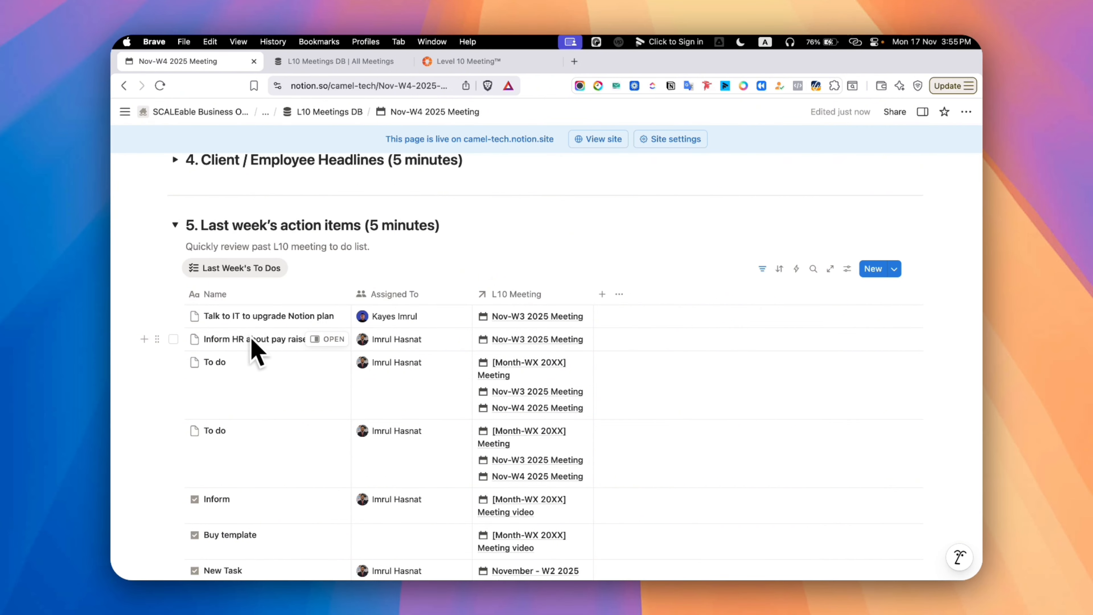
scroll(257, 390, down, 8)
scroll(264, 390, up, 20)
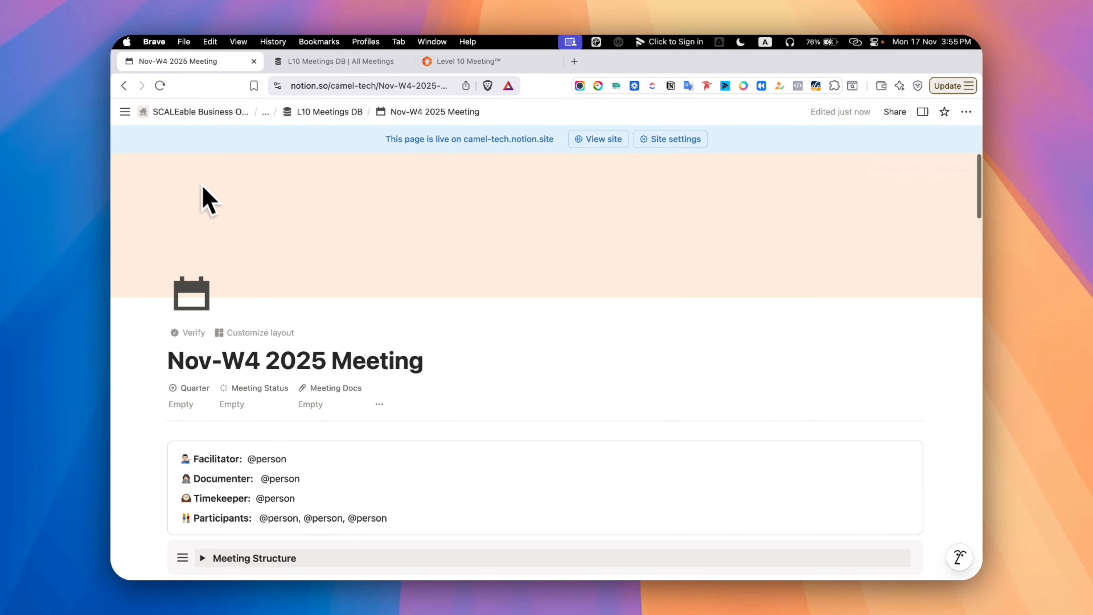
Open the workspace Home and review the L10 tasks listed under My tasks
mouse_move(130, 115)
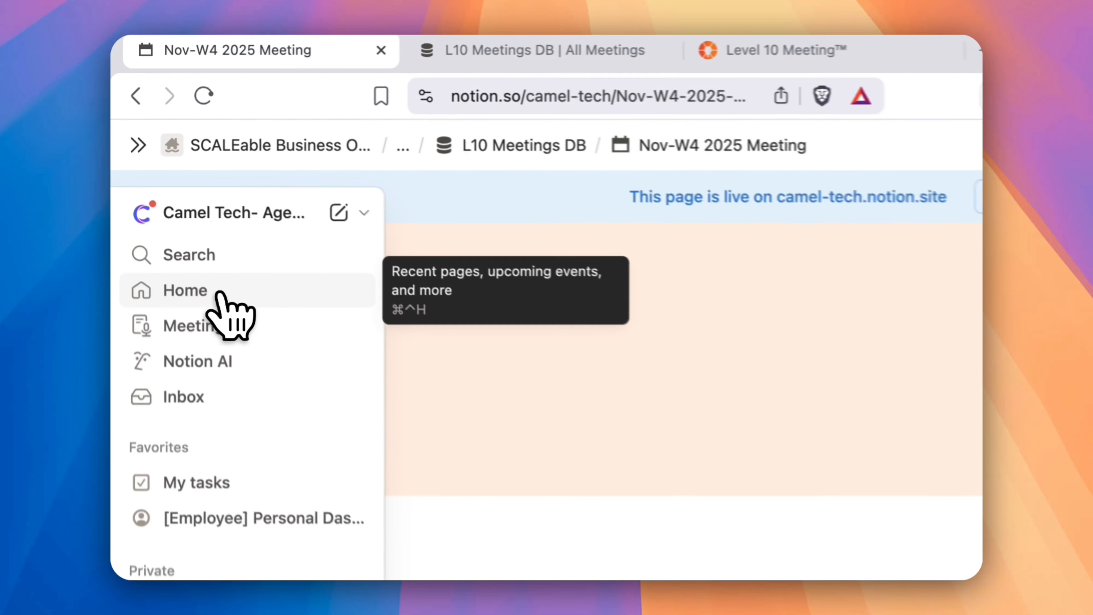
click(172, 192)
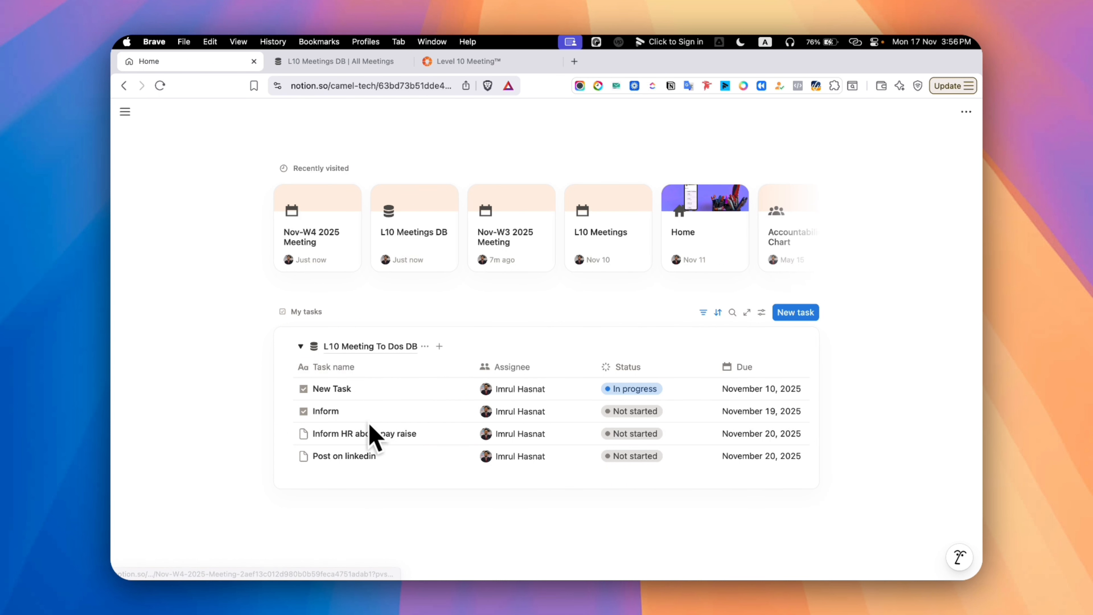
scroll(389, 437, right, 5)
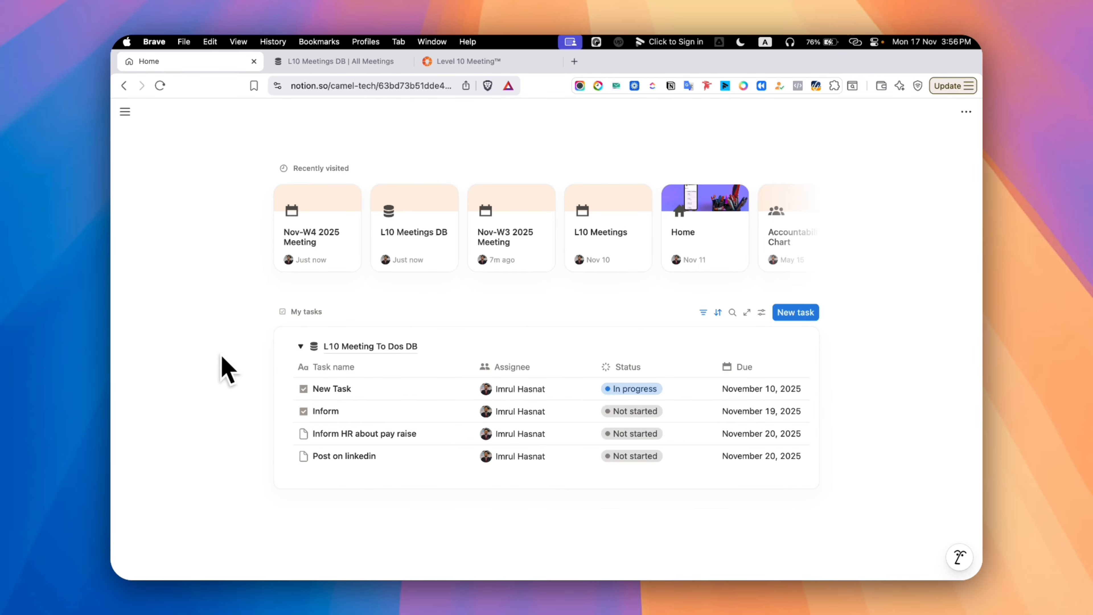
Keep the sidebar open and open the Home page of the SCALEable Business OS teamspace
click(124, 111)
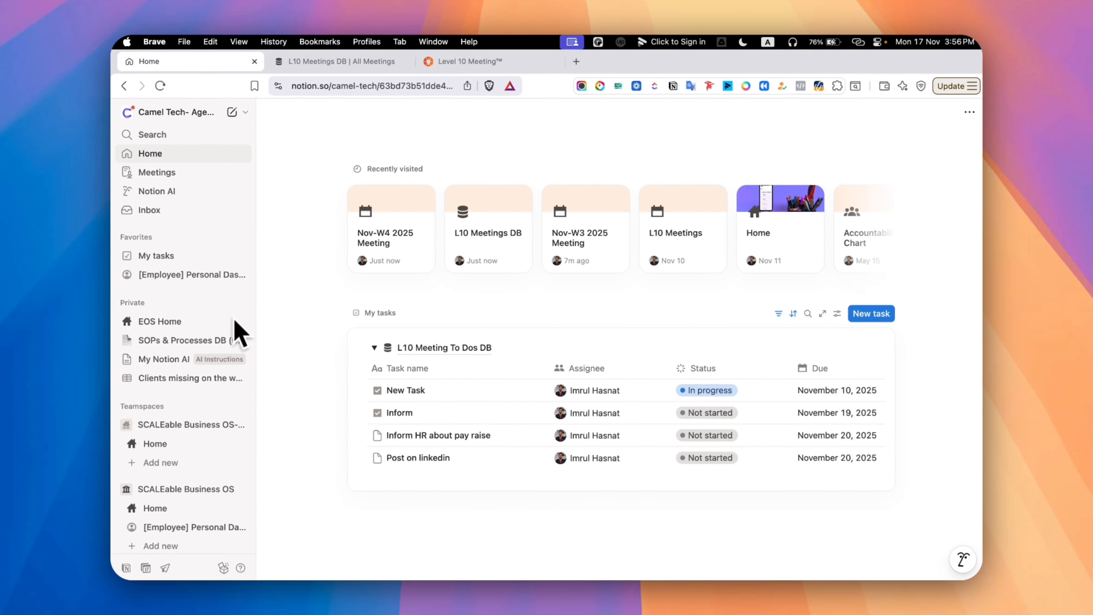
click(154, 507)
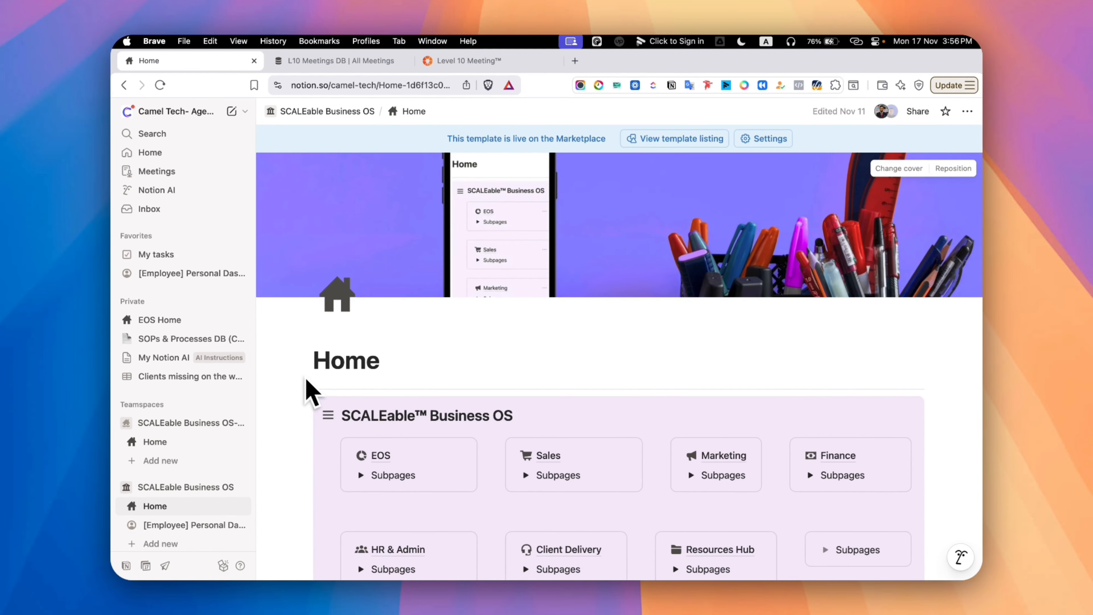
Expand the subpages of the EOS, Sales, Marketing and Finance departments in the SCALEable Business OS section
scroll(411, 420, down, 3)
scroll(411, 419, down, 5)
scroll(415, 420, up, 5)
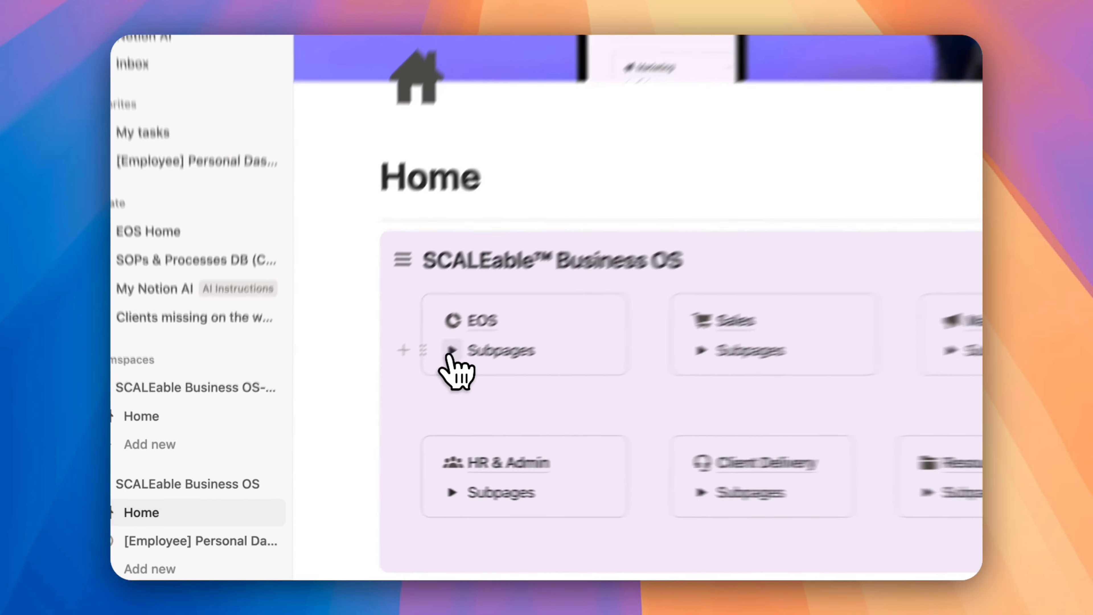
click(361, 341)
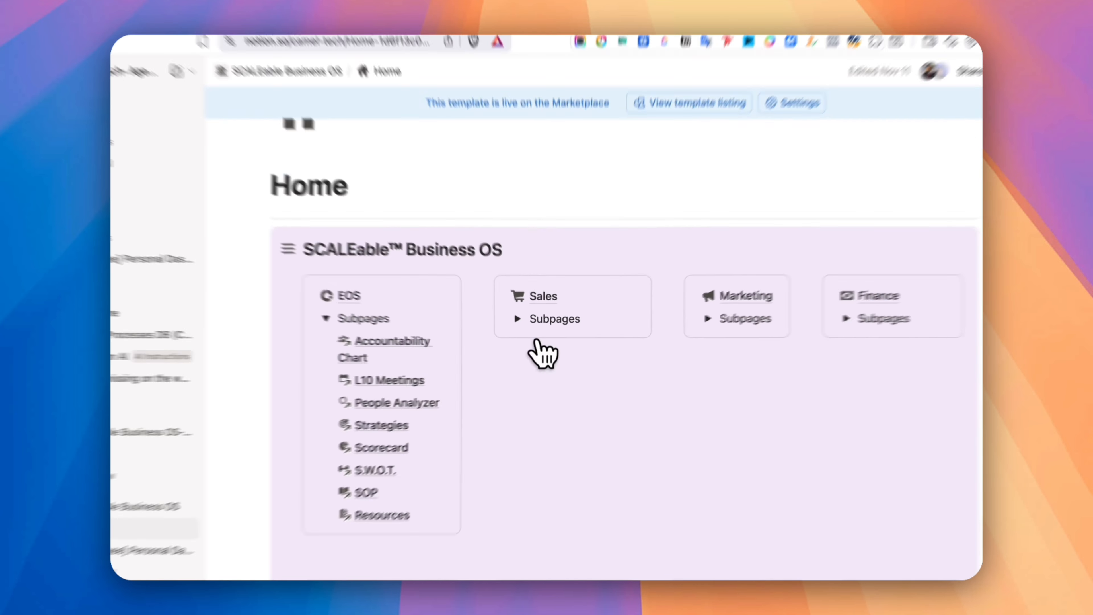
click(868, 305)
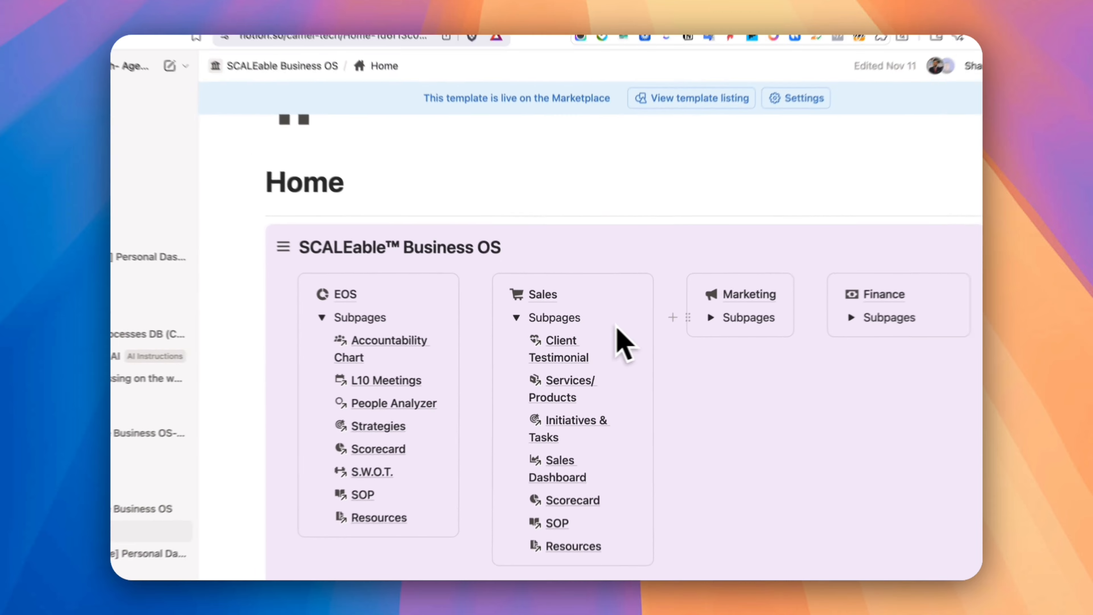
click(683, 323)
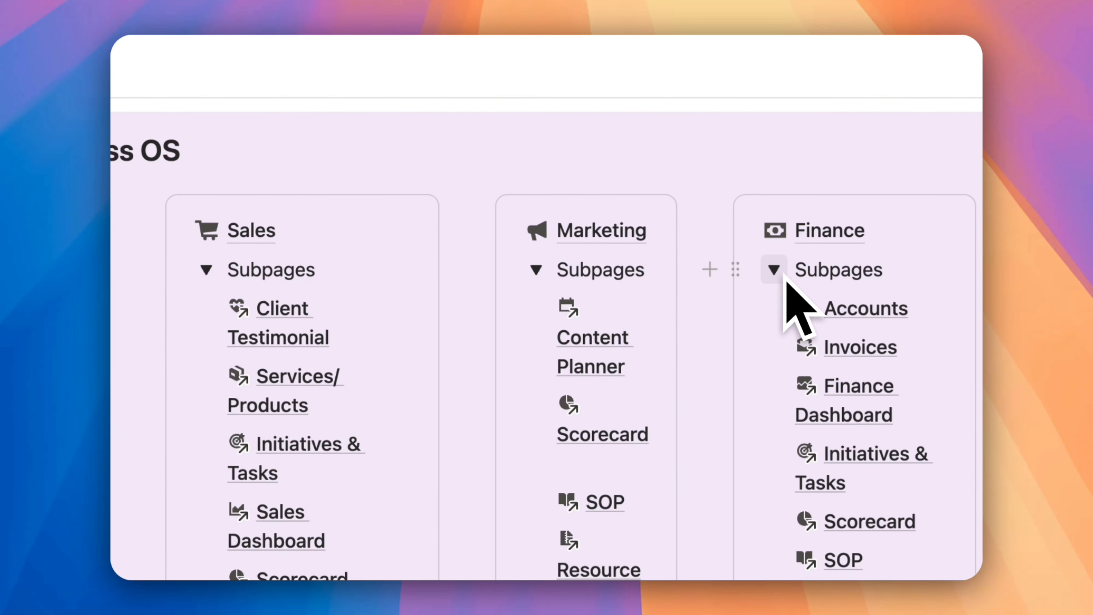
Expand the subpages of HR & Admin, Client Delivery and Resources Hub to see their linked pages
scroll(786, 279, down, 10)
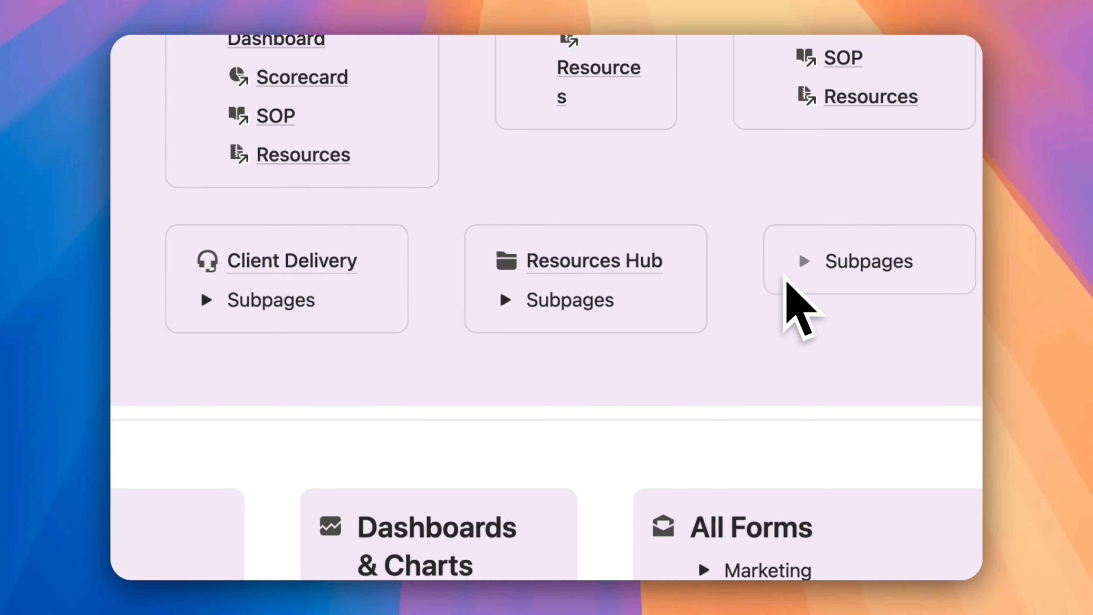
click(332, 274)
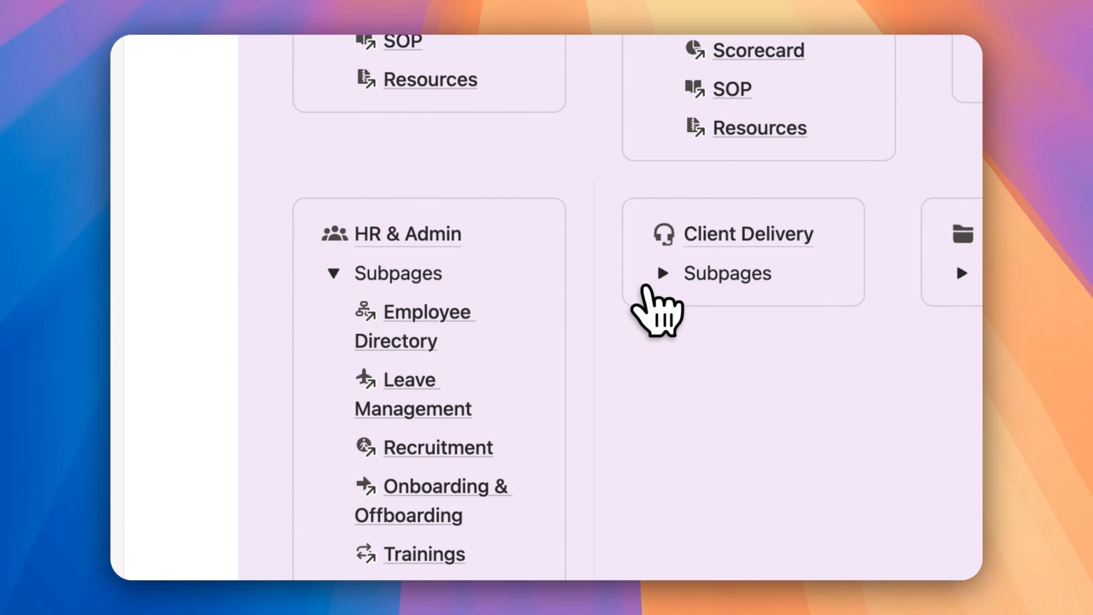
click(962, 273)
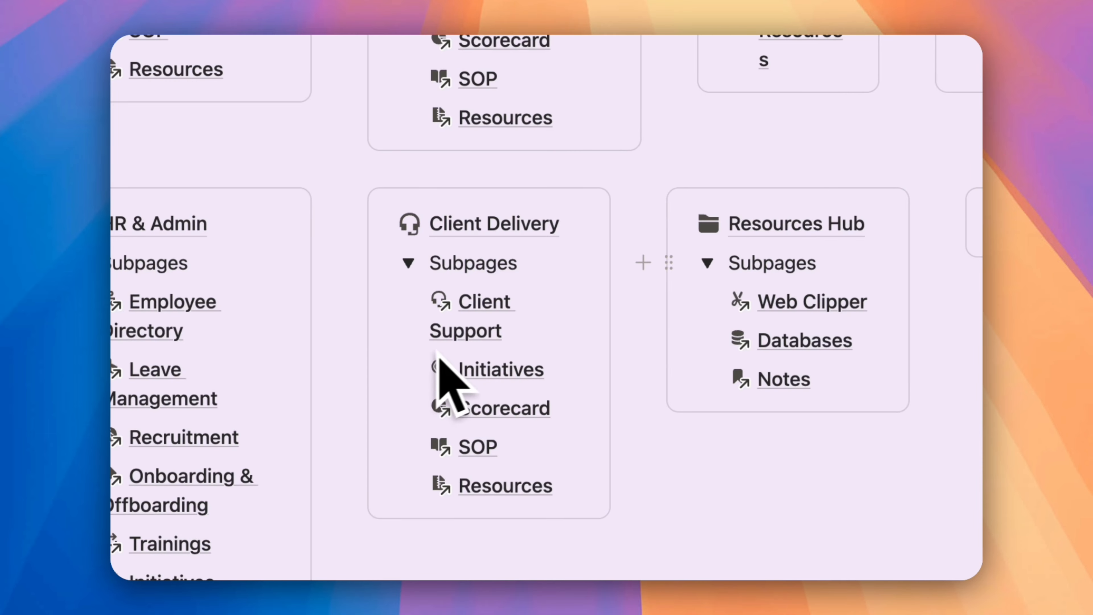
Expand Business Metrics on the Home page and look through its income, expense, pipeline, status and leave charts
scroll(436, 376, down, 10)
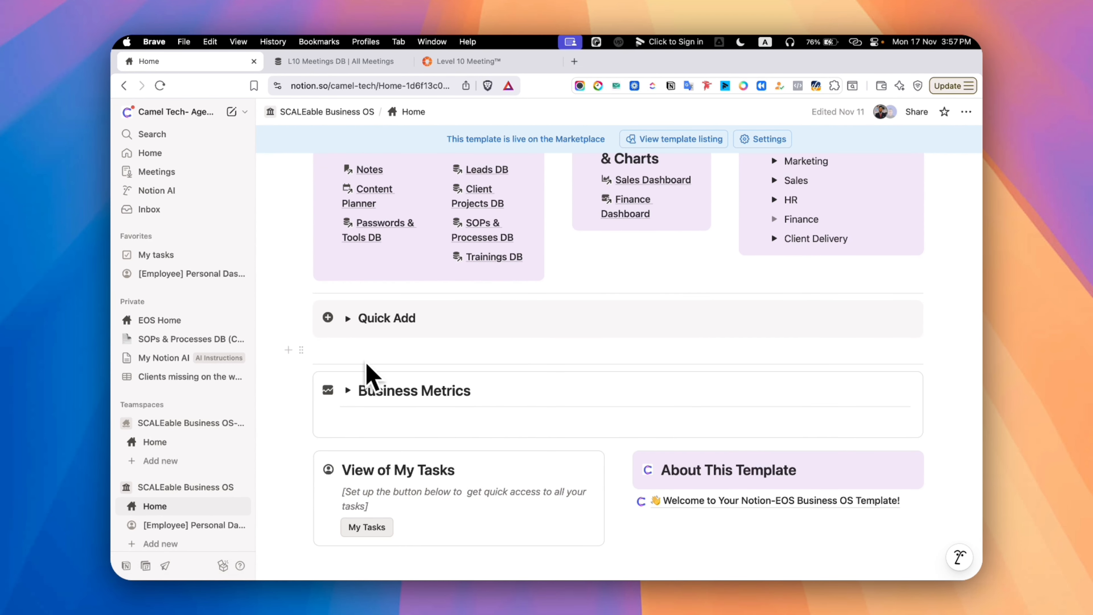
click(348, 390)
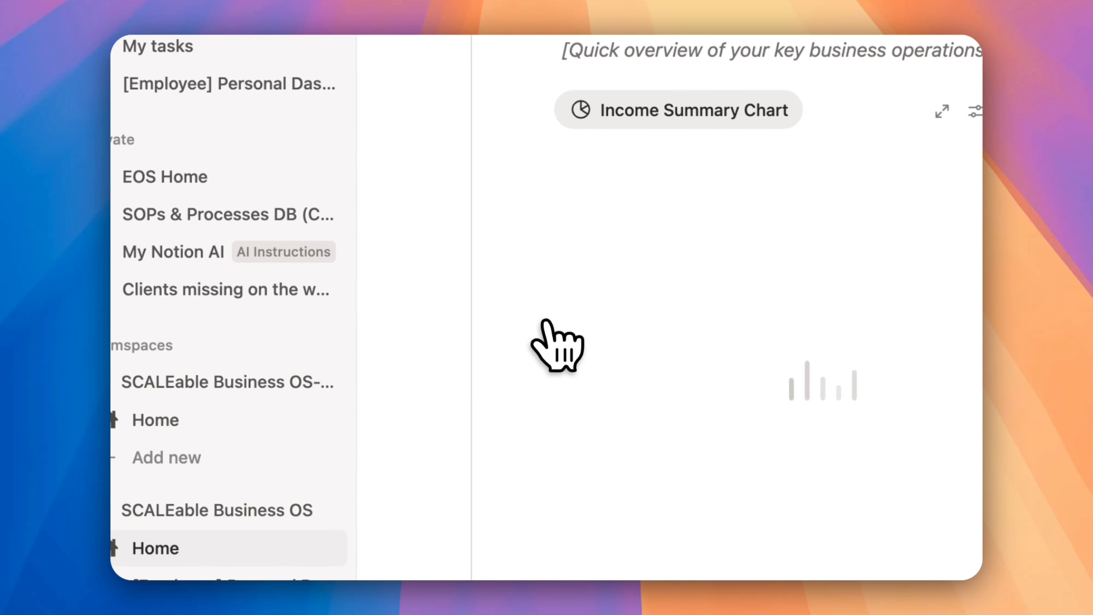
scroll(545, 322, down, 10)
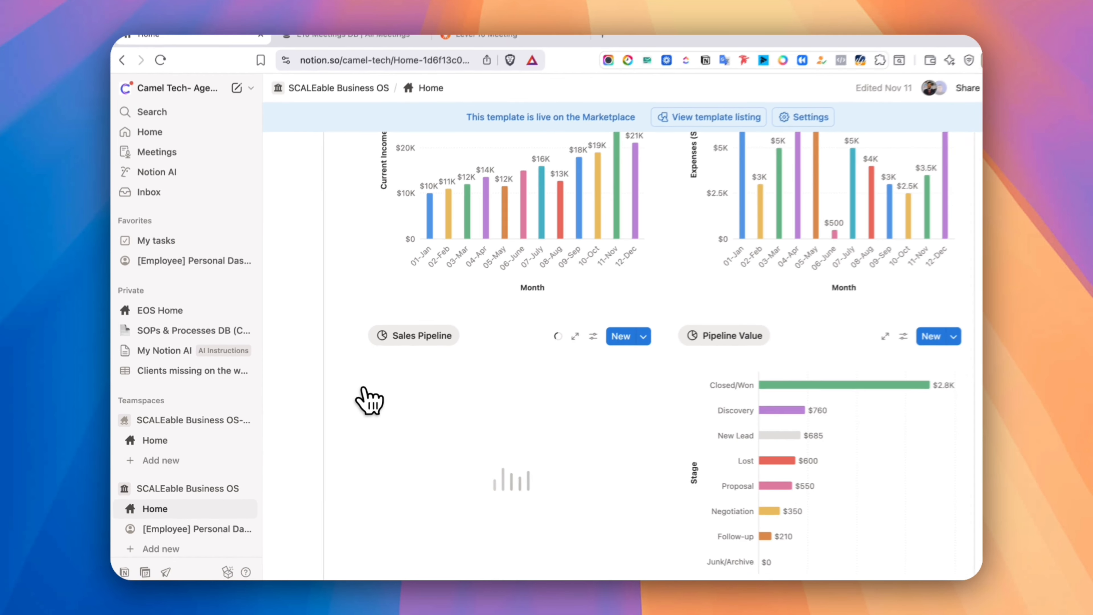
scroll(357, 405, down, 8)
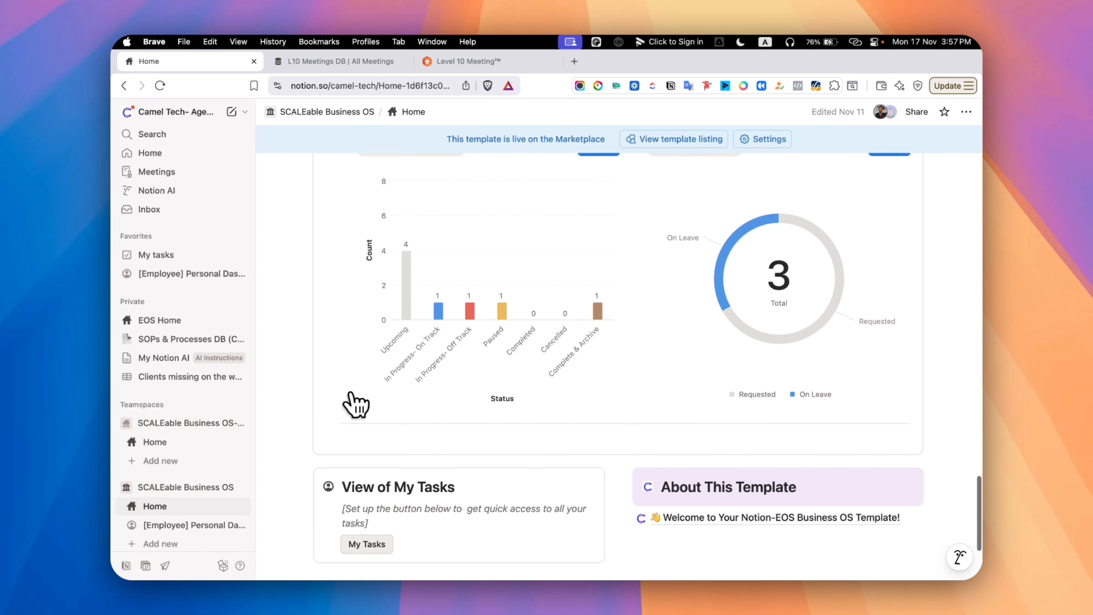